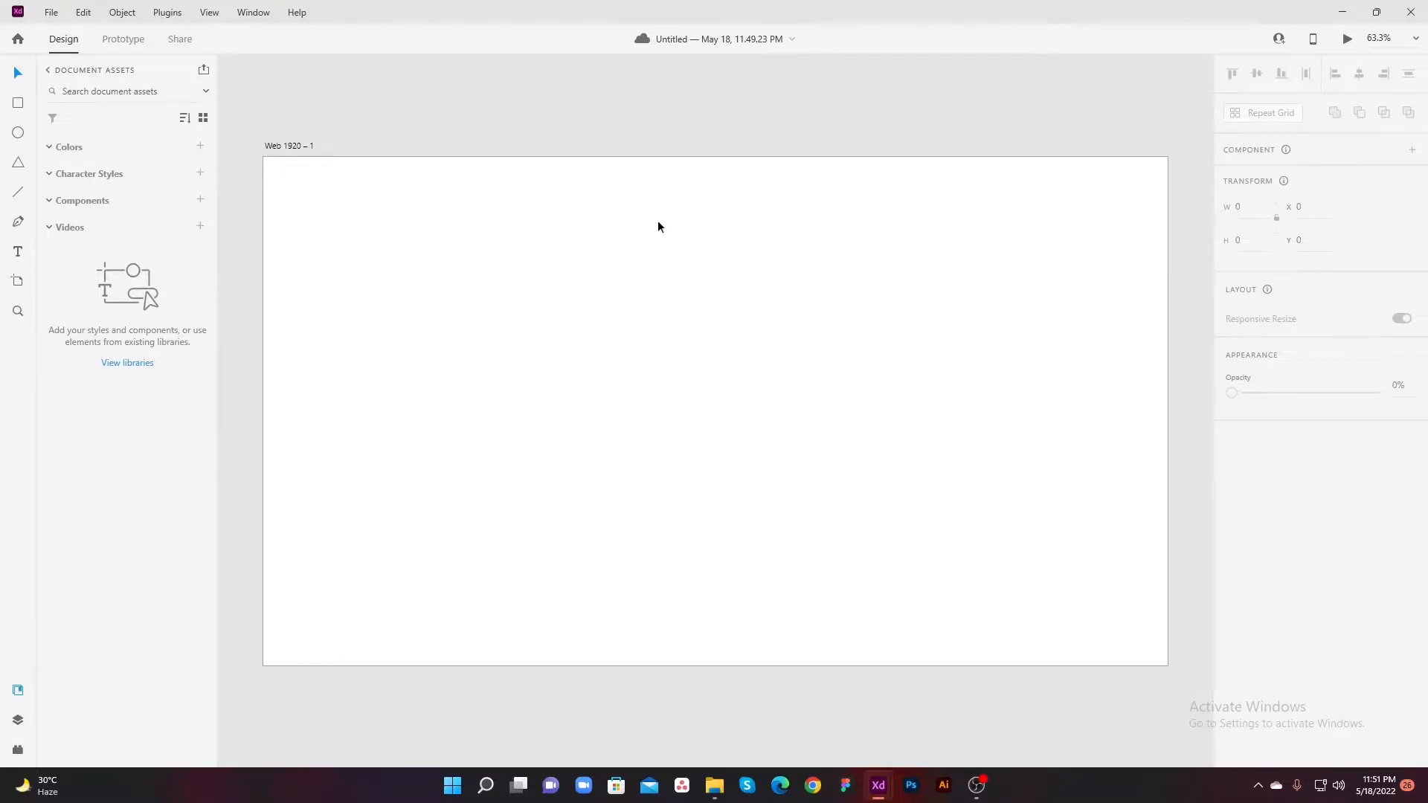
# Step: Draw a rectangle about 259 by 286 in the left half of the artboard
pyautogui.click(18, 103)
pyautogui.moveTo(578, 405); pyautogui.dragTo(598, 396)
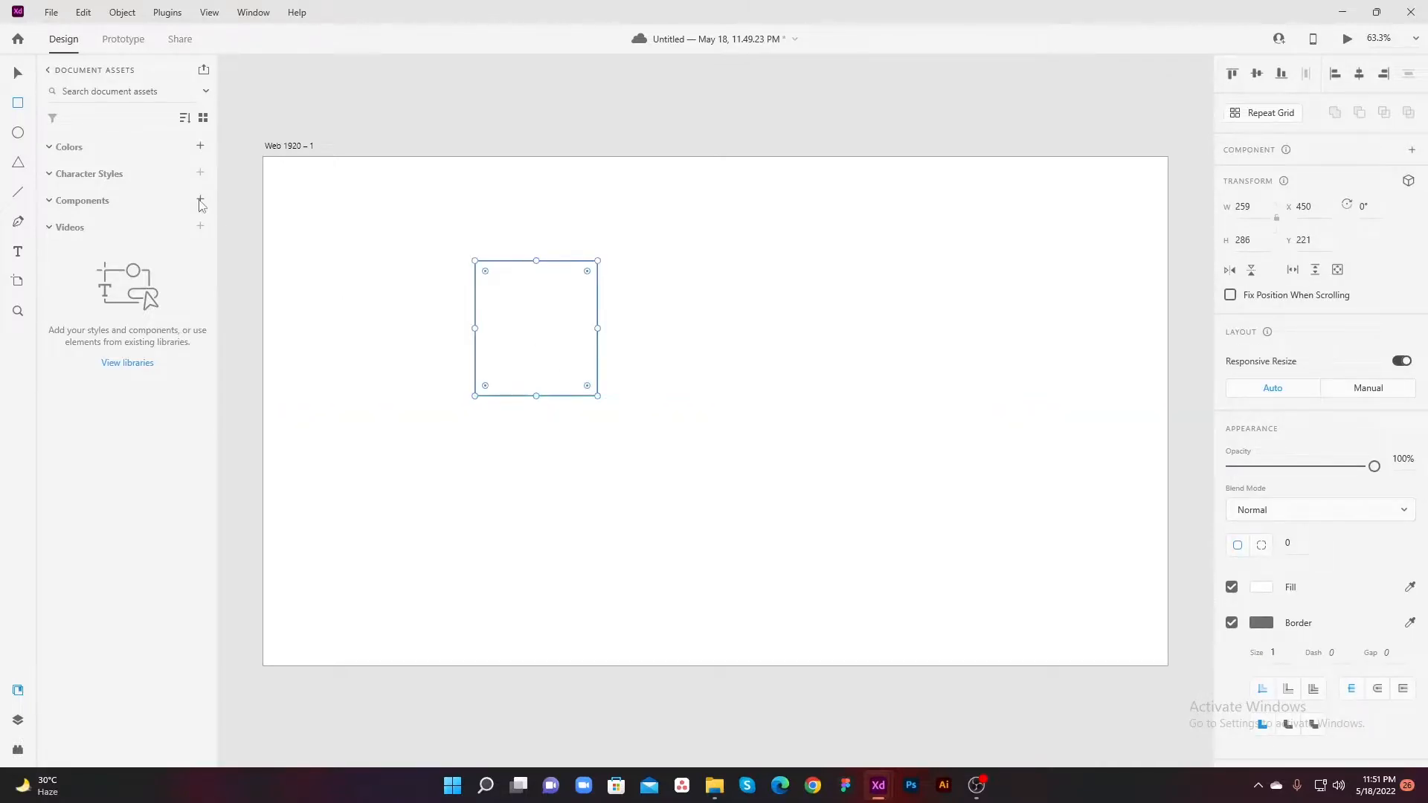
pyautogui.click(18, 72)
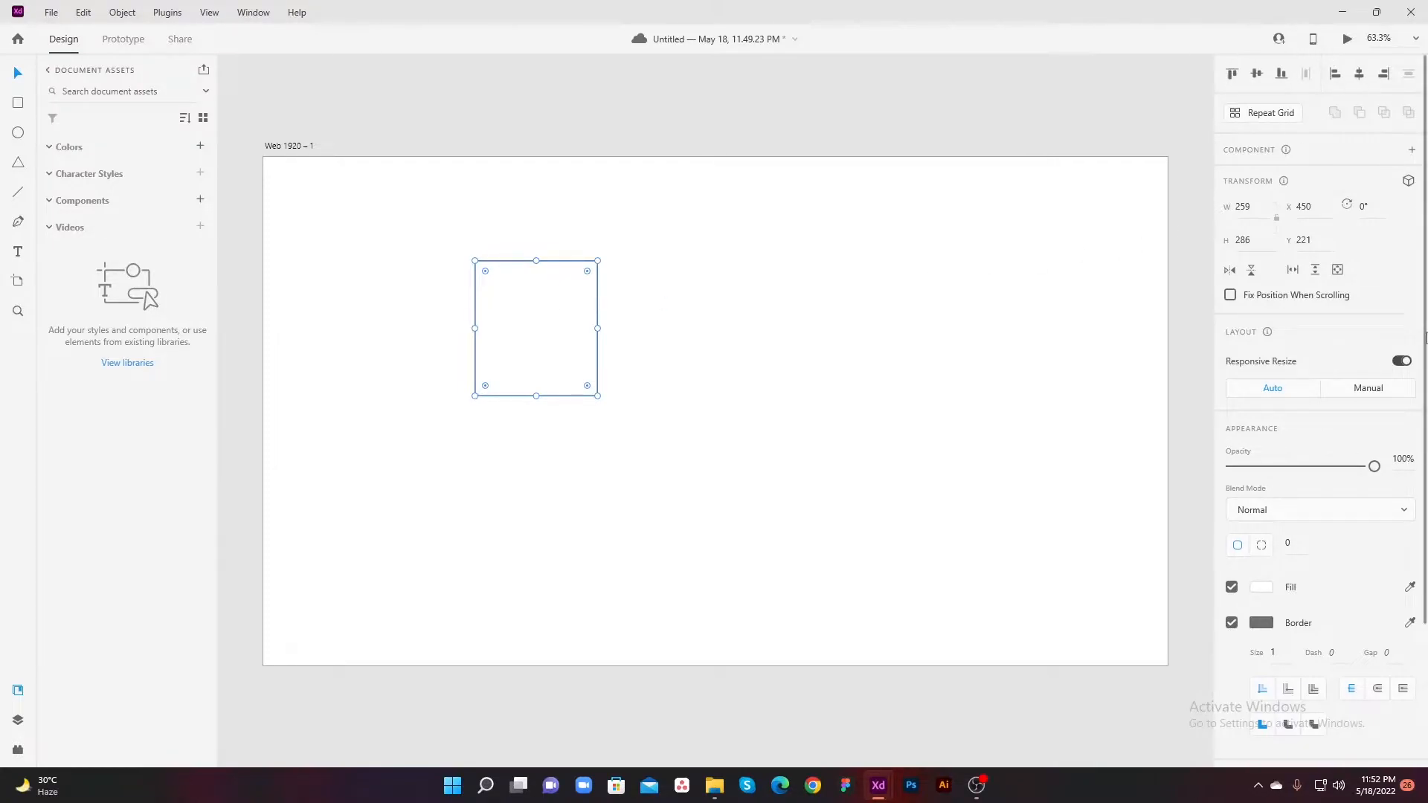
pyautogui.scroll(-2, 1295, 600)
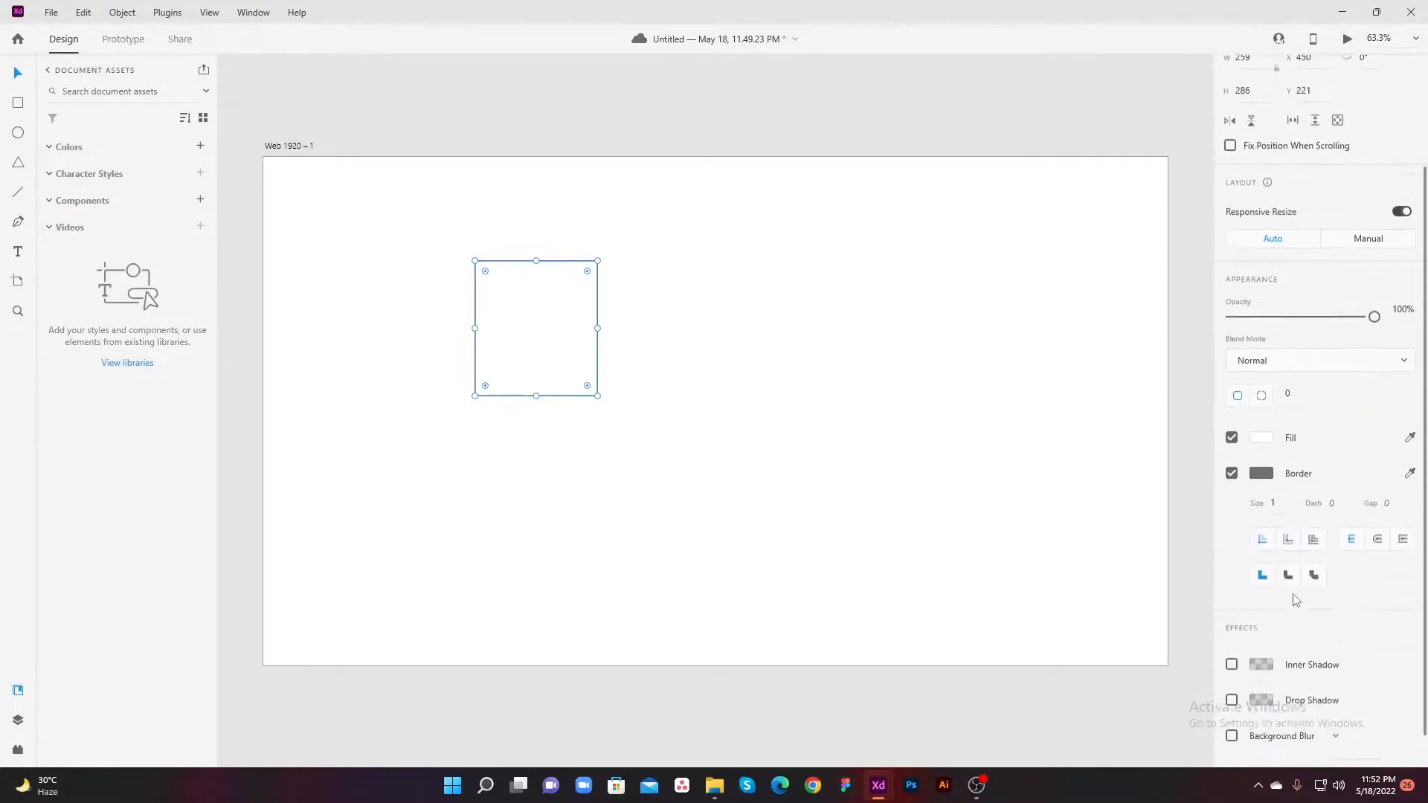
pyautogui.scroll(3, 1292, 599)
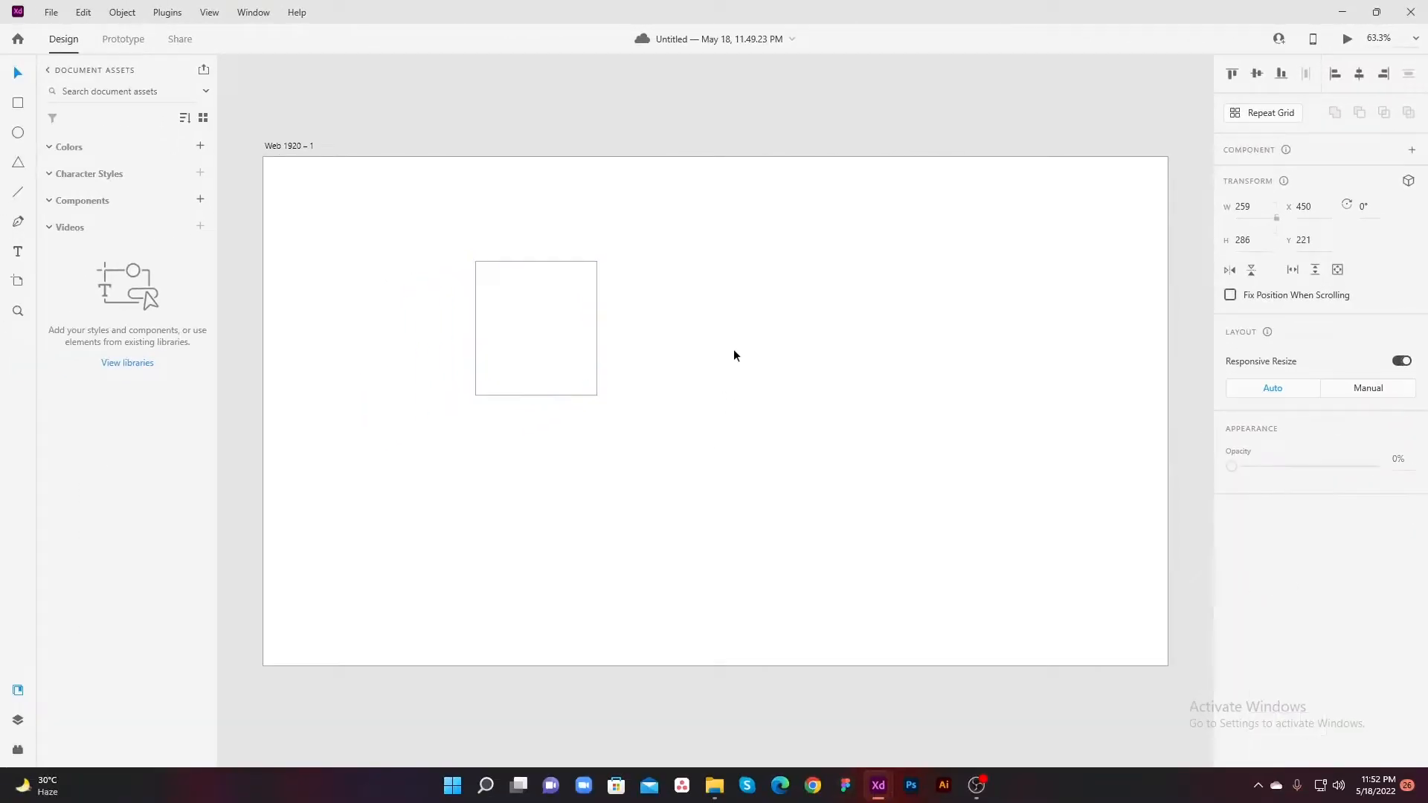
pyautogui.click(569, 433)
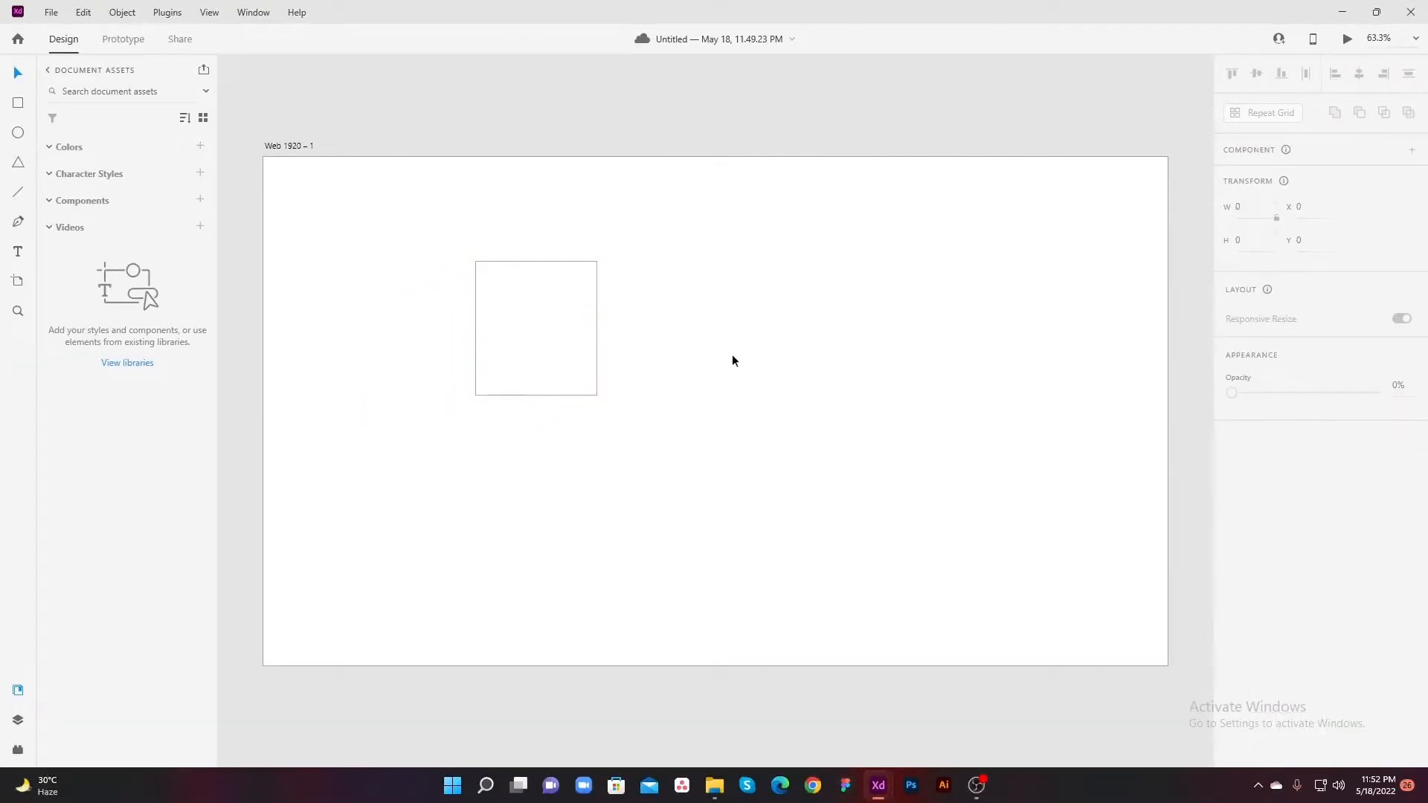
# Step: Duplicate the rectangle three times and scatter the copies across the artboard at different heights
pyautogui.moveTo(536, 324); pyautogui.dragTo(588, 553)
pyautogui.moveTo(762, 485); pyautogui.dragTo(845, 456)
pyautogui.moveTo(615, 573); pyautogui.dragTo(746, 555)
pyautogui.moveTo(869, 437); pyautogui.dragTo(1024, 354)
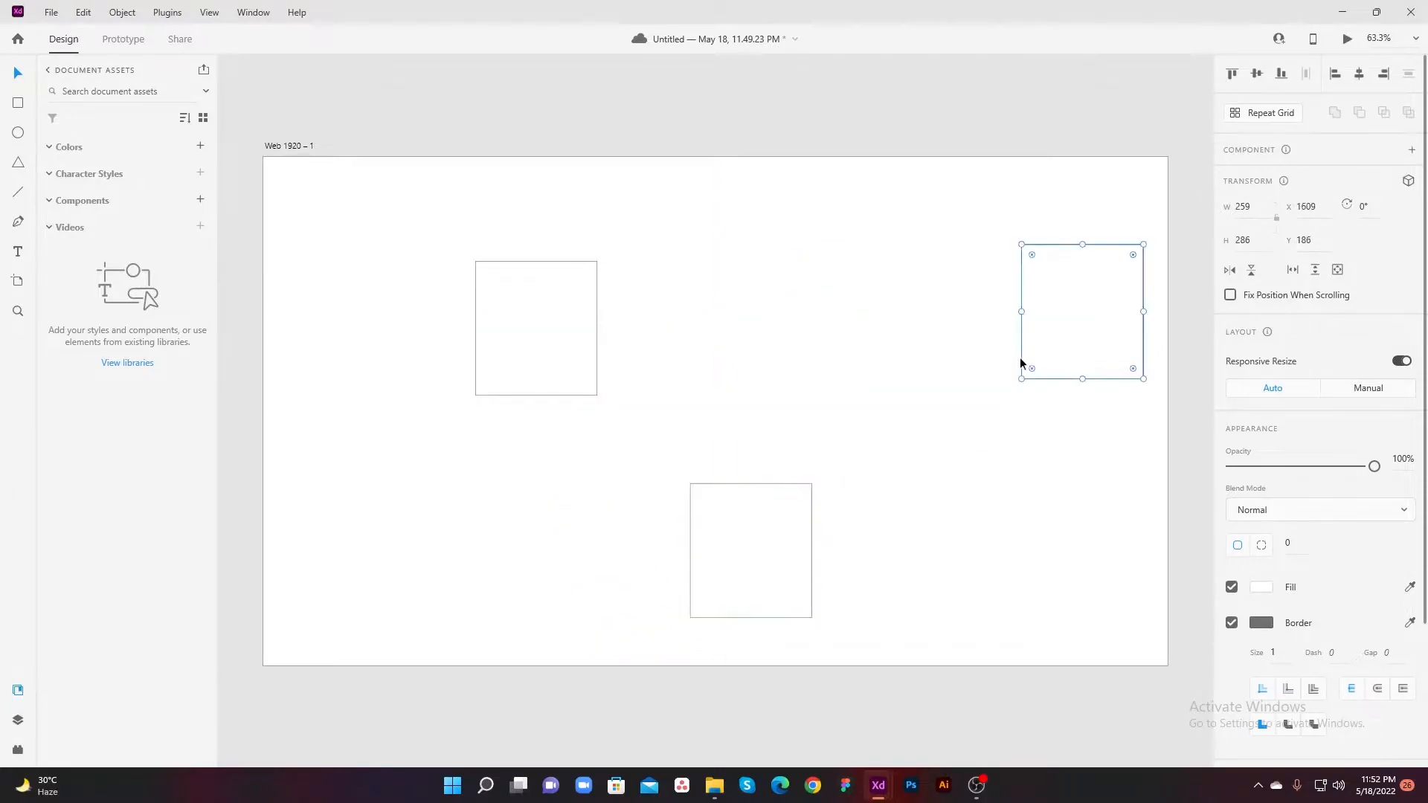
pyautogui.click(962, 543)
pyautogui.click(752, 570)
pyautogui.moveTo(839, 552); pyautogui.dragTo(820, 376)
pyautogui.click(1052, 469)
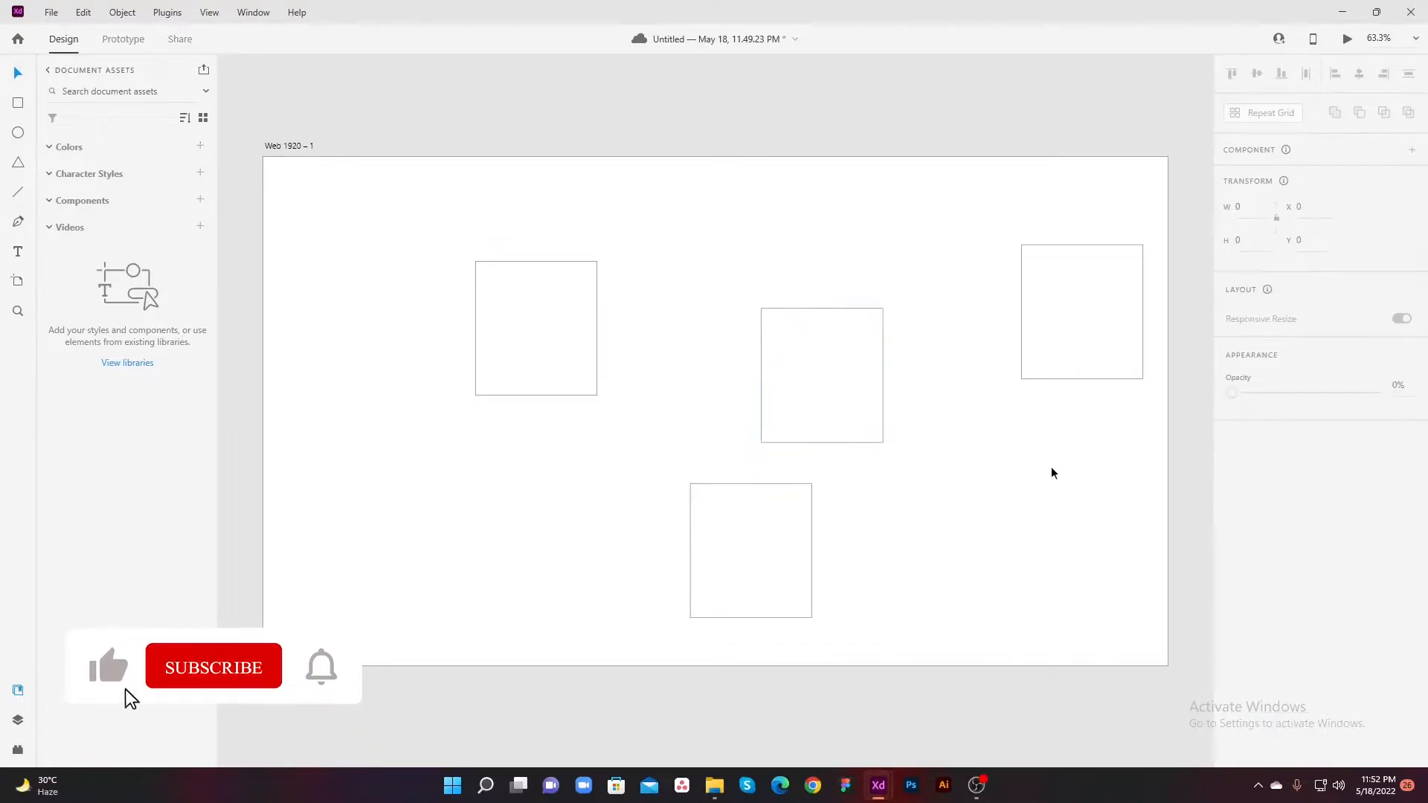
# Step: Align all four rectangles to their vertical middle and distribute them horizontally
pyautogui.moveTo(514, 224); pyautogui.dragTo(1127, 584)
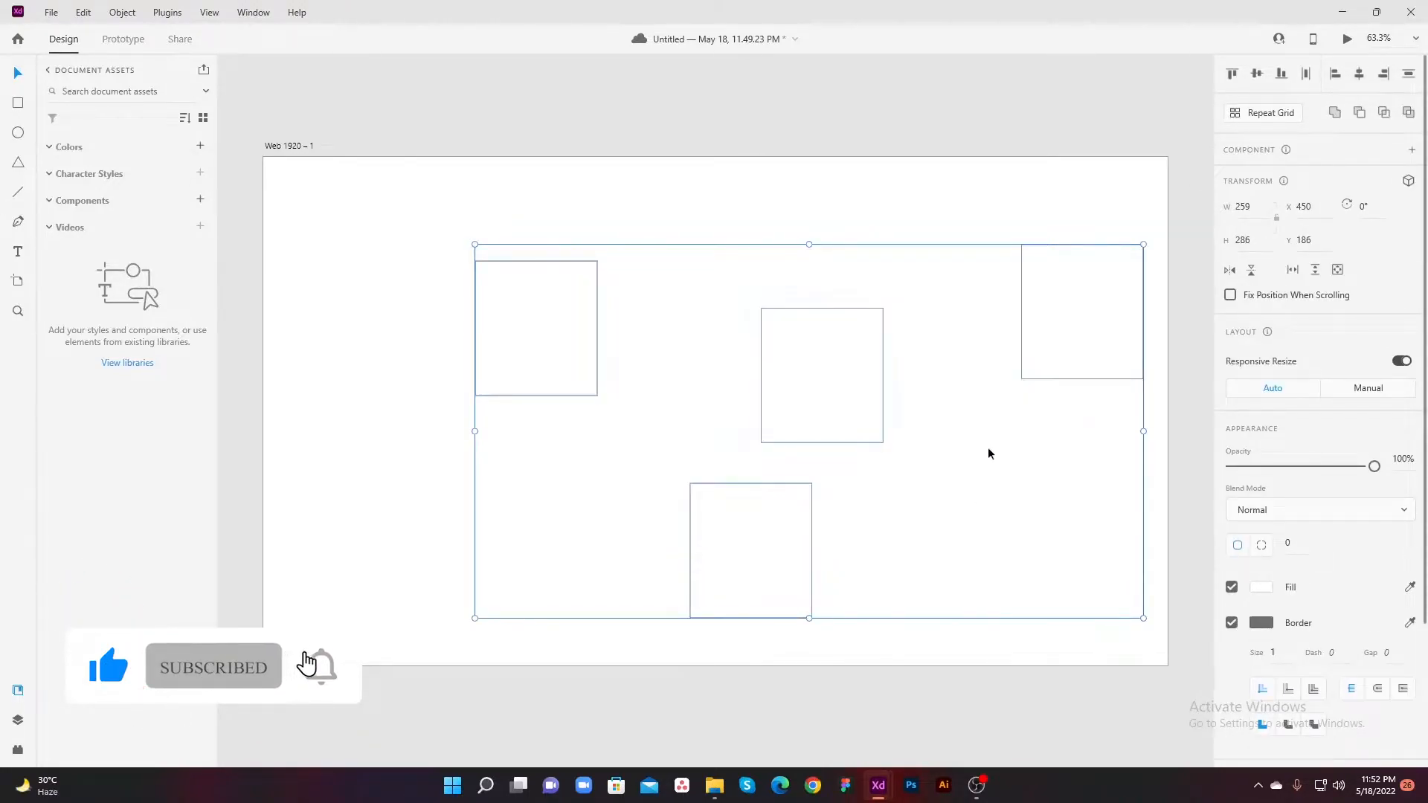
pyautogui.click(1257, 74)
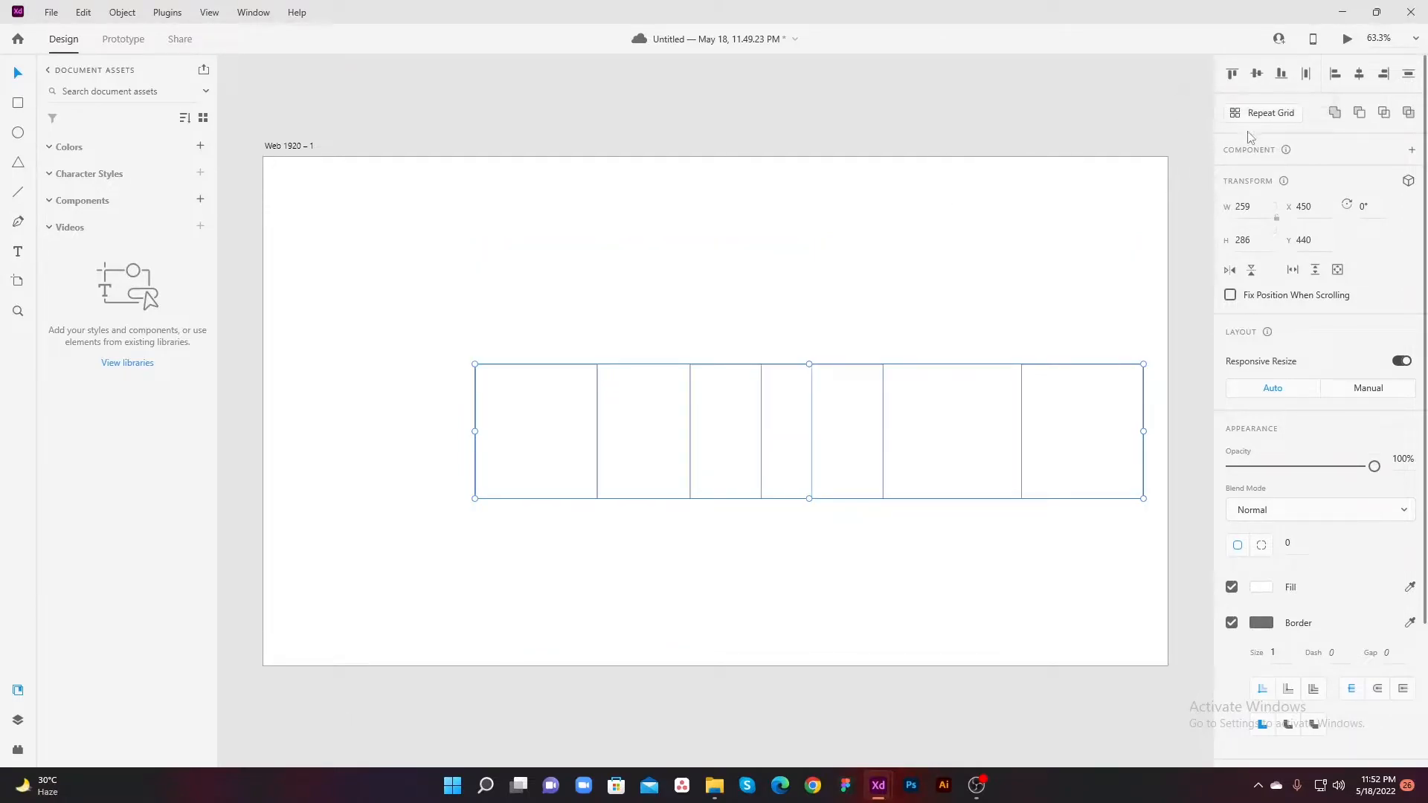
pyautogui.click(1306, 75)
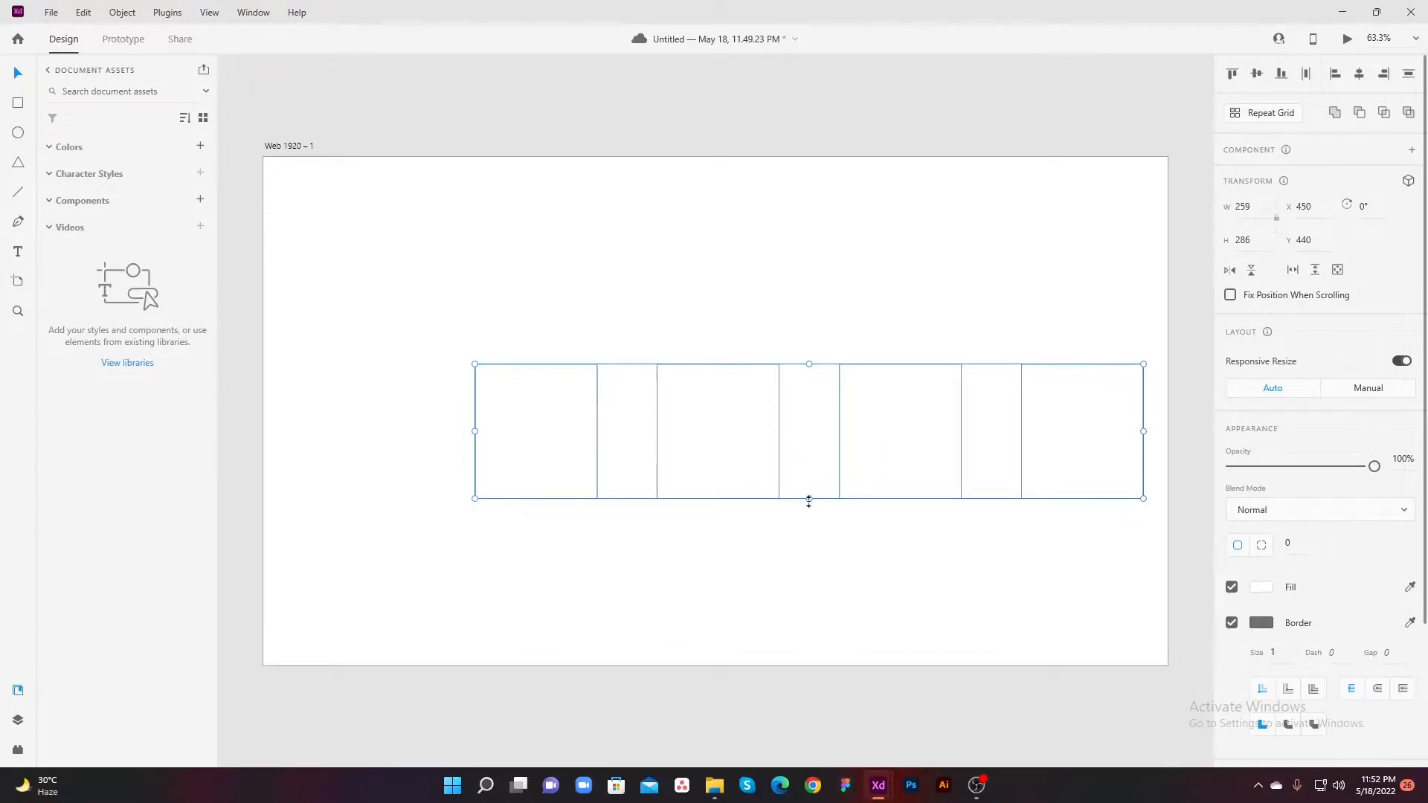
pyautogui.click(895, 558)
# Step: Move the rightmost rectangle to overlap the lower right corner of the third one, and select both
pyautogui.moveTo(1060, 481); pyautogui.dragTo(953, 529)
pyautogui.click(1100, 350)
pyautogui.moveTo(1119, 335); pyautogui.dragTo(893, 476)
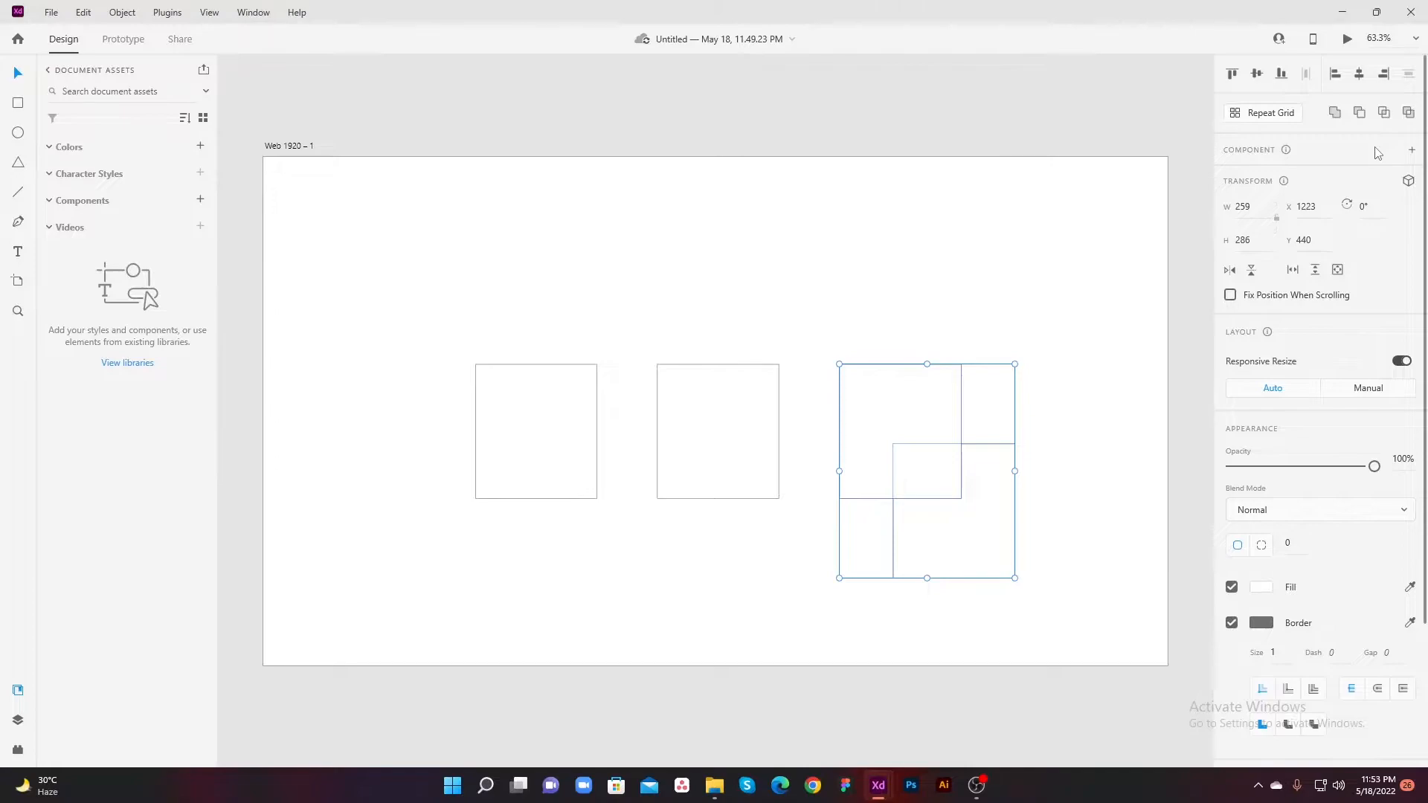
# Step: Try the Add boolean operation on the two overlapping rectangles, and undo it
pyautogui.click(1336, 117)
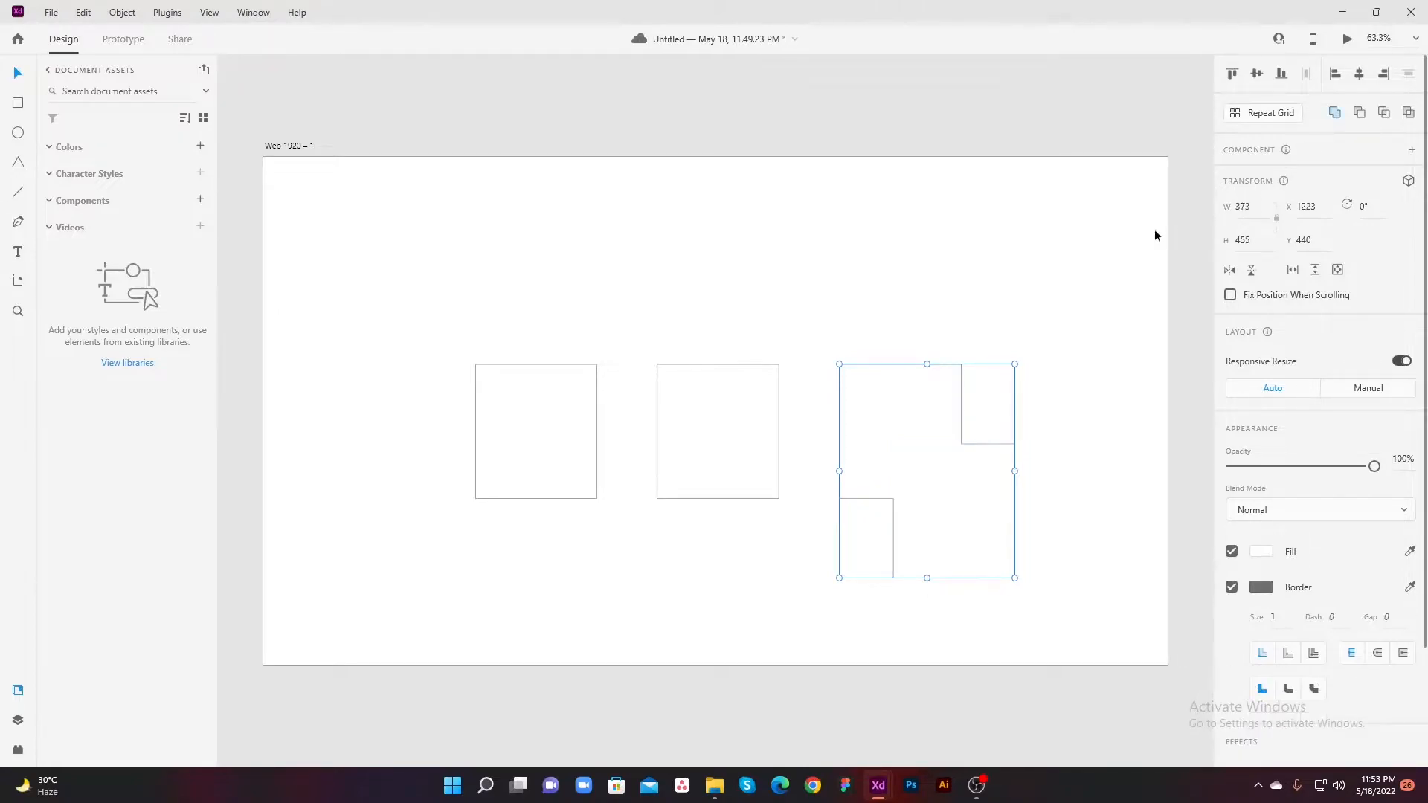
pyautogui.click(1020, 284)
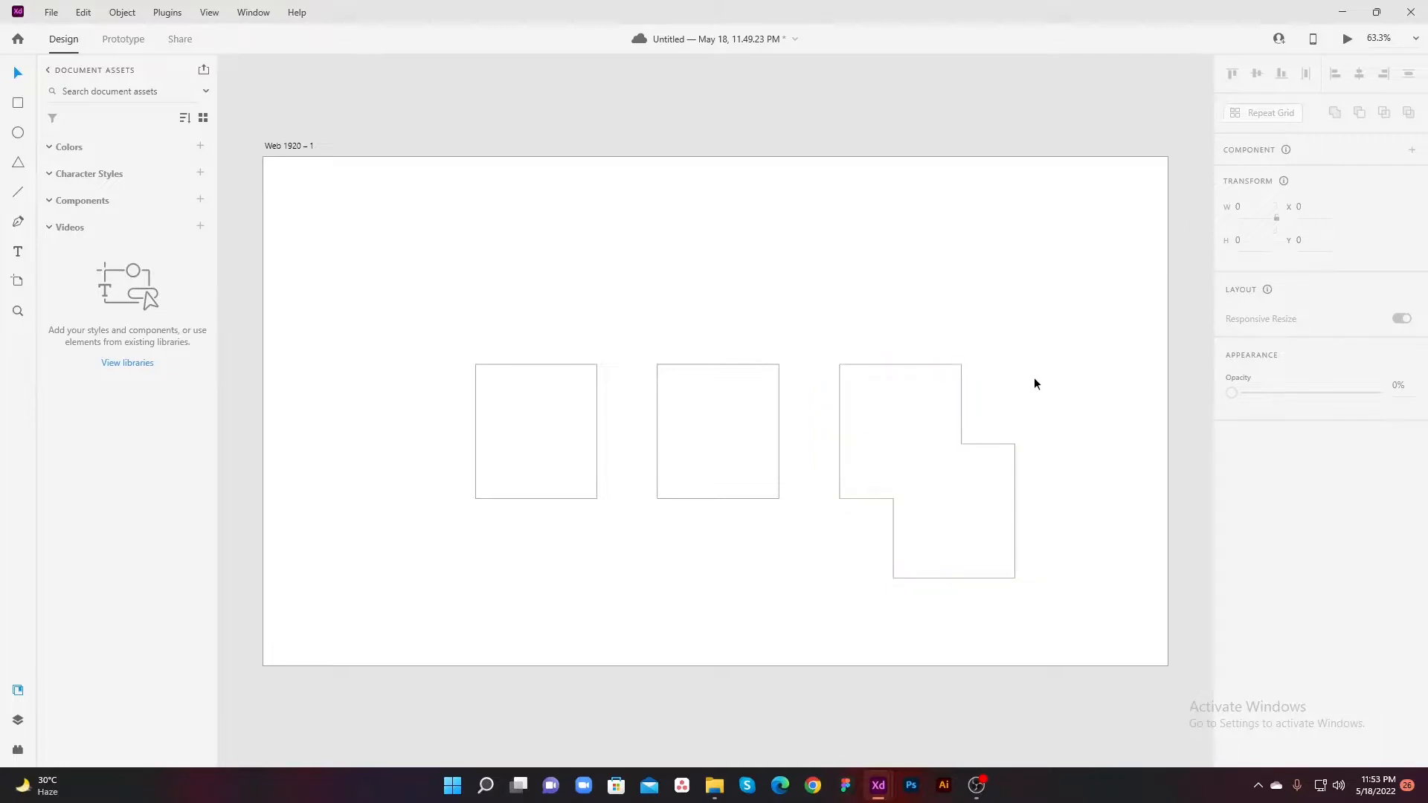
pyautogui.hotkey('ctrl', 'z')
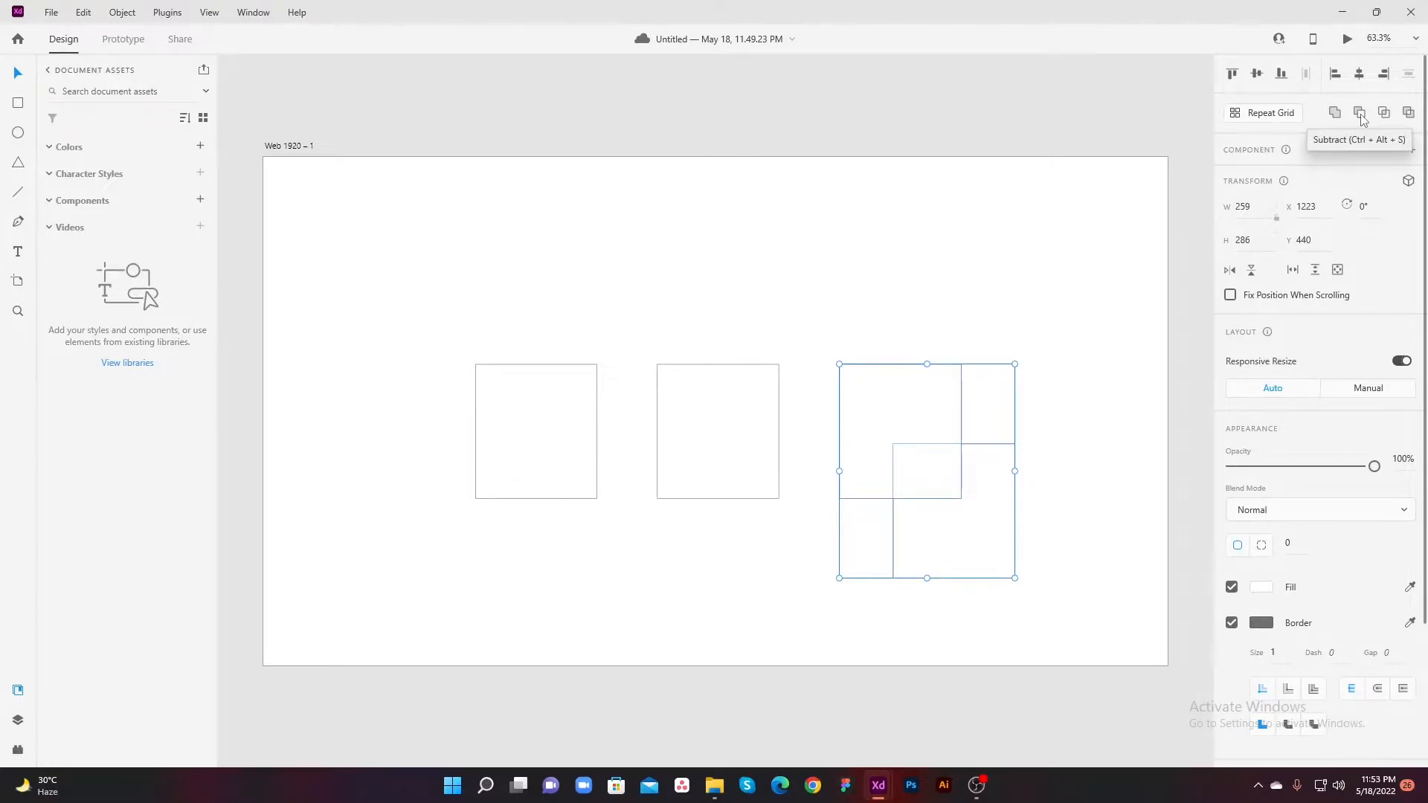
# Step: Try the Subtract operation on the overlapping rectangles, reposition the resulting shape, and undo both changes
pyautogui.click(1360, 115)
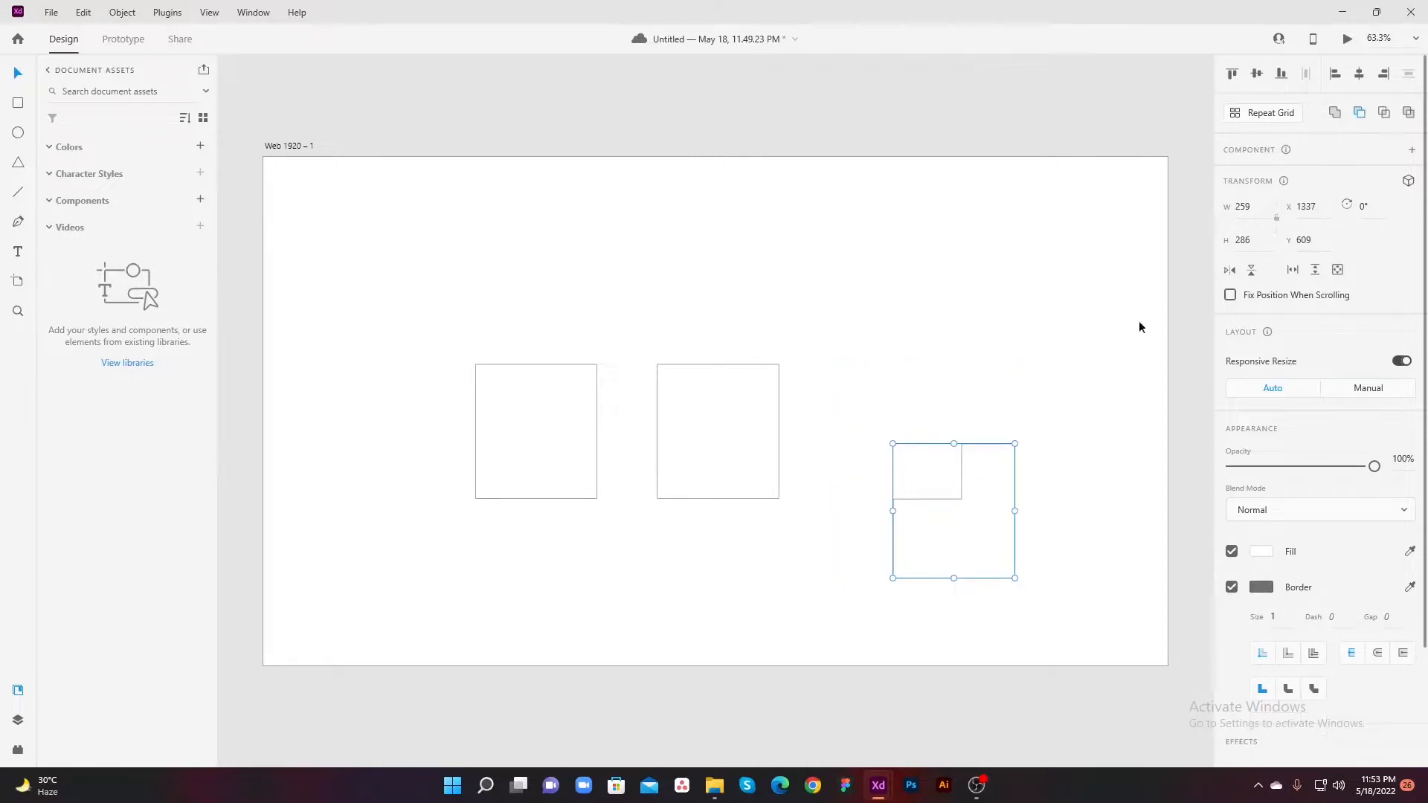
pyautogui.click(1059, 433)
pyautogui.moveTo(979, 559); pyautogui.dragTo(990, 480)
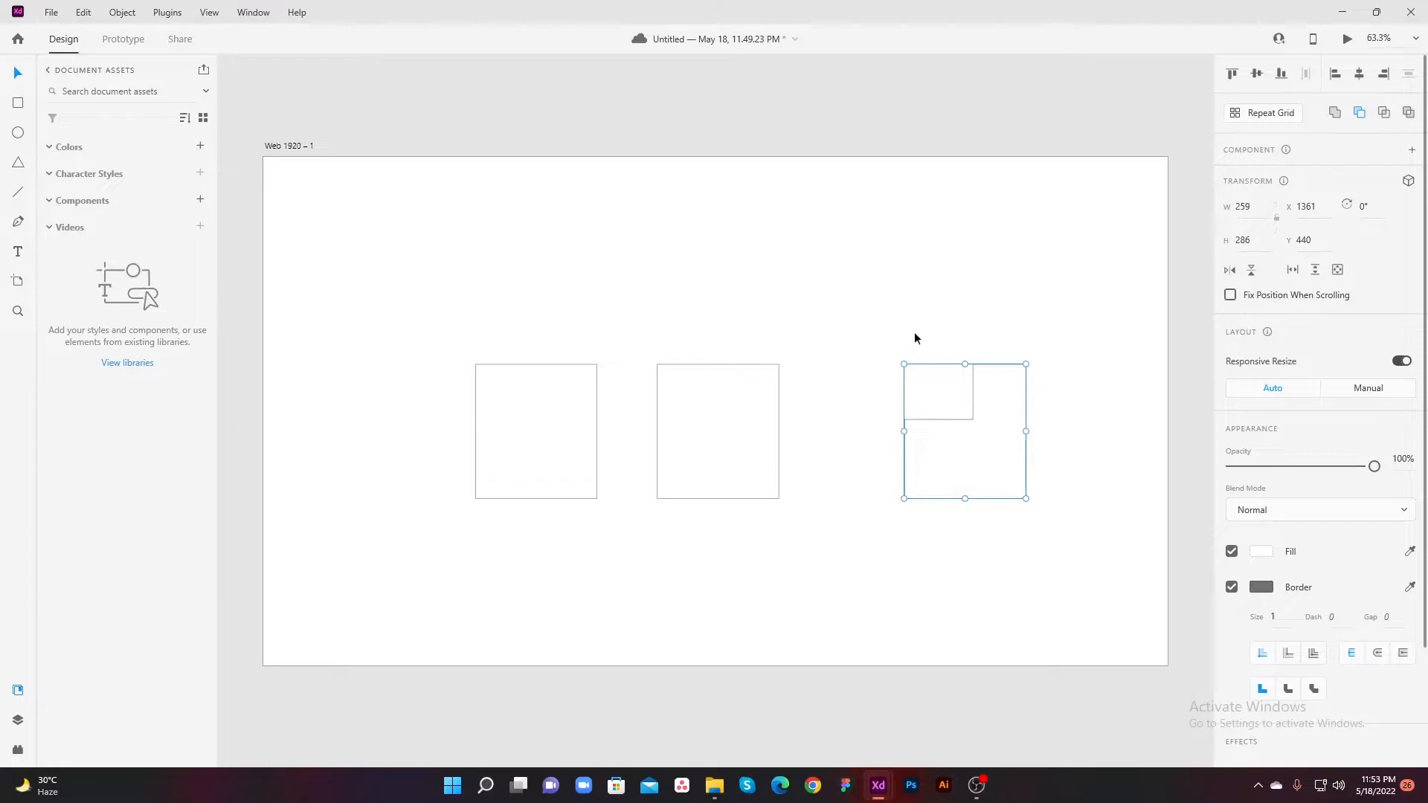
pyautogui.click(1068, 389)
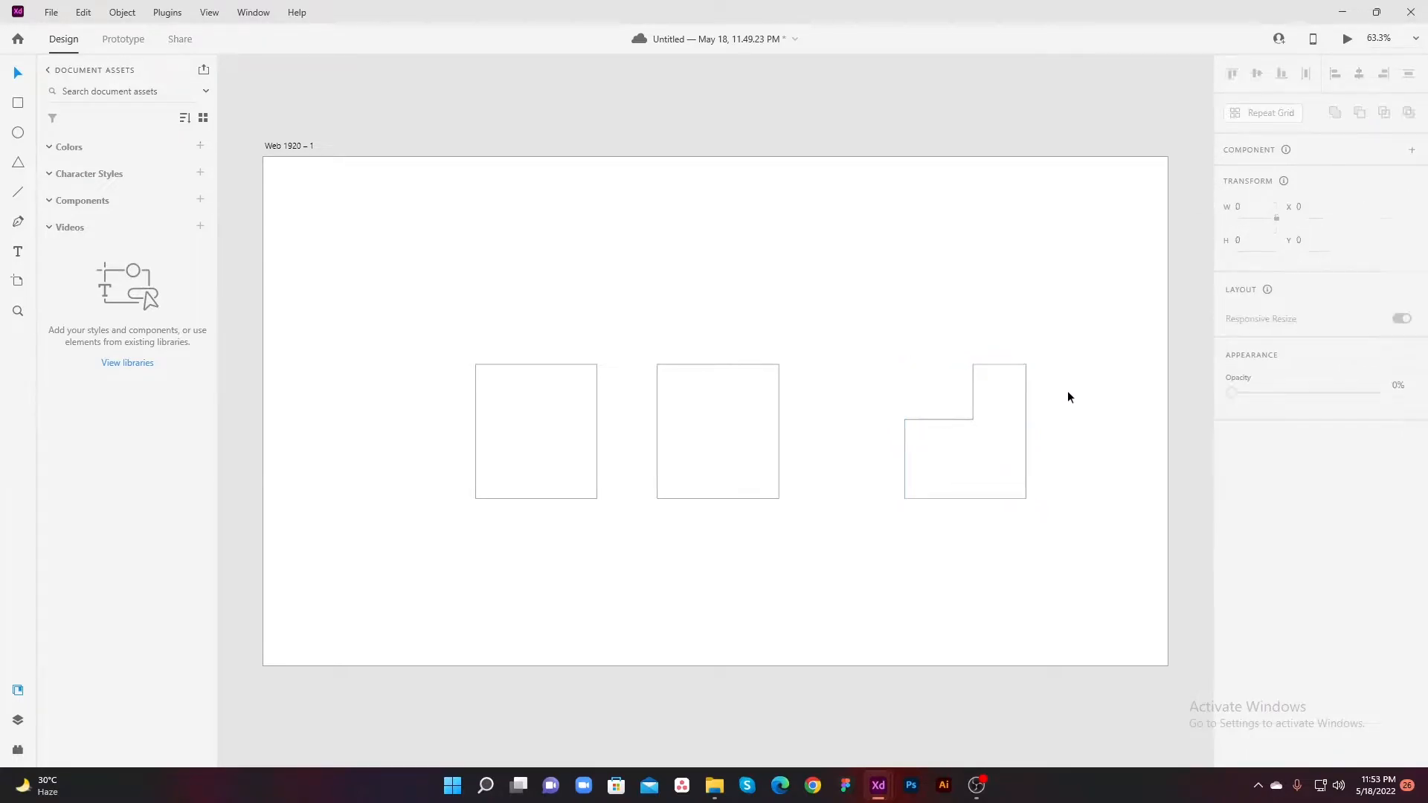
pyautogui.hotkey('ctrl', 'z')
pyautogui.hotkey('ctrl', 'z')
# Step: Reselect both overlapping rectangles, try the Intersect operation on them, and undo it
pyautogui.click(1039, 384)
pyautogui.moveTo(1065, 328); pyautogui.dragTo(810, 632)
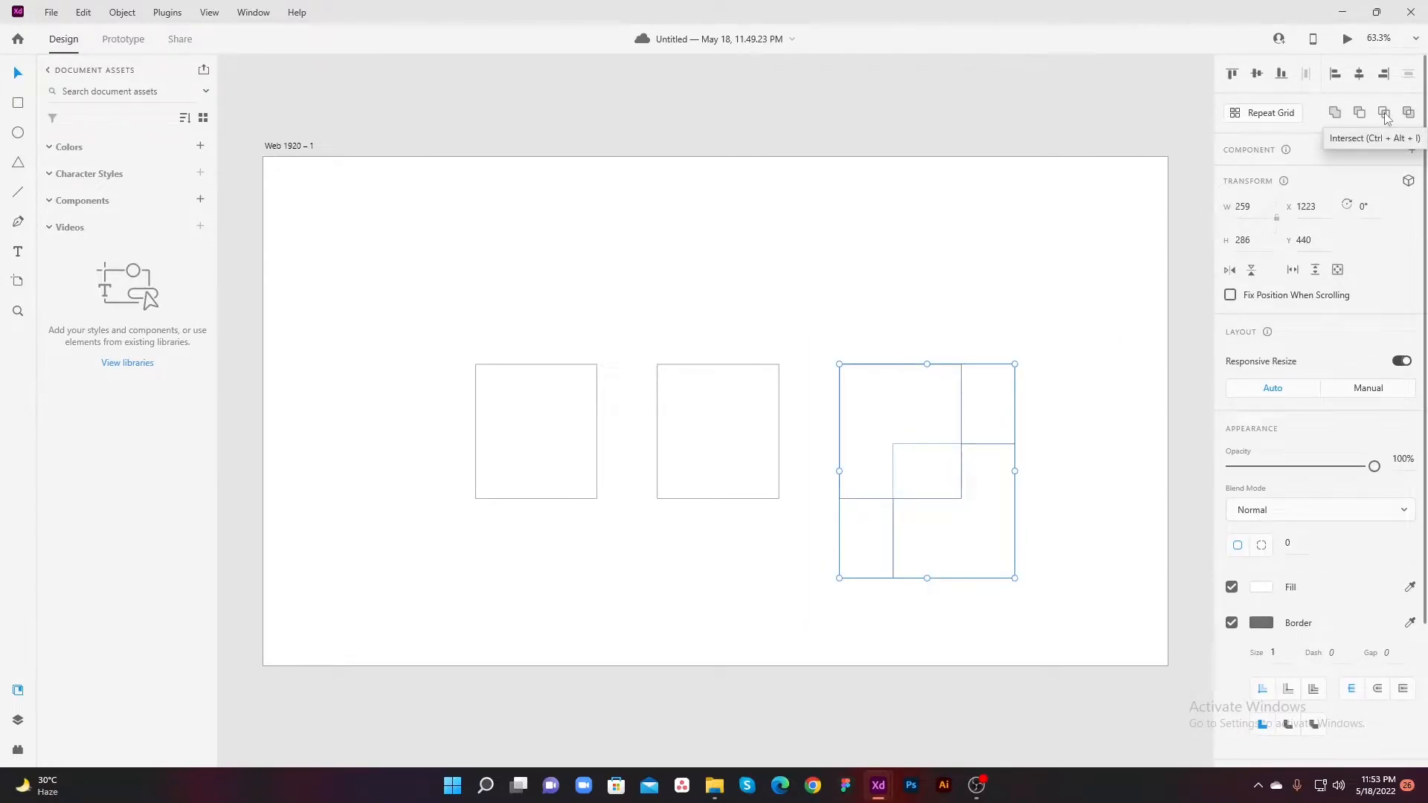
pyautogui.click(1384, 113)
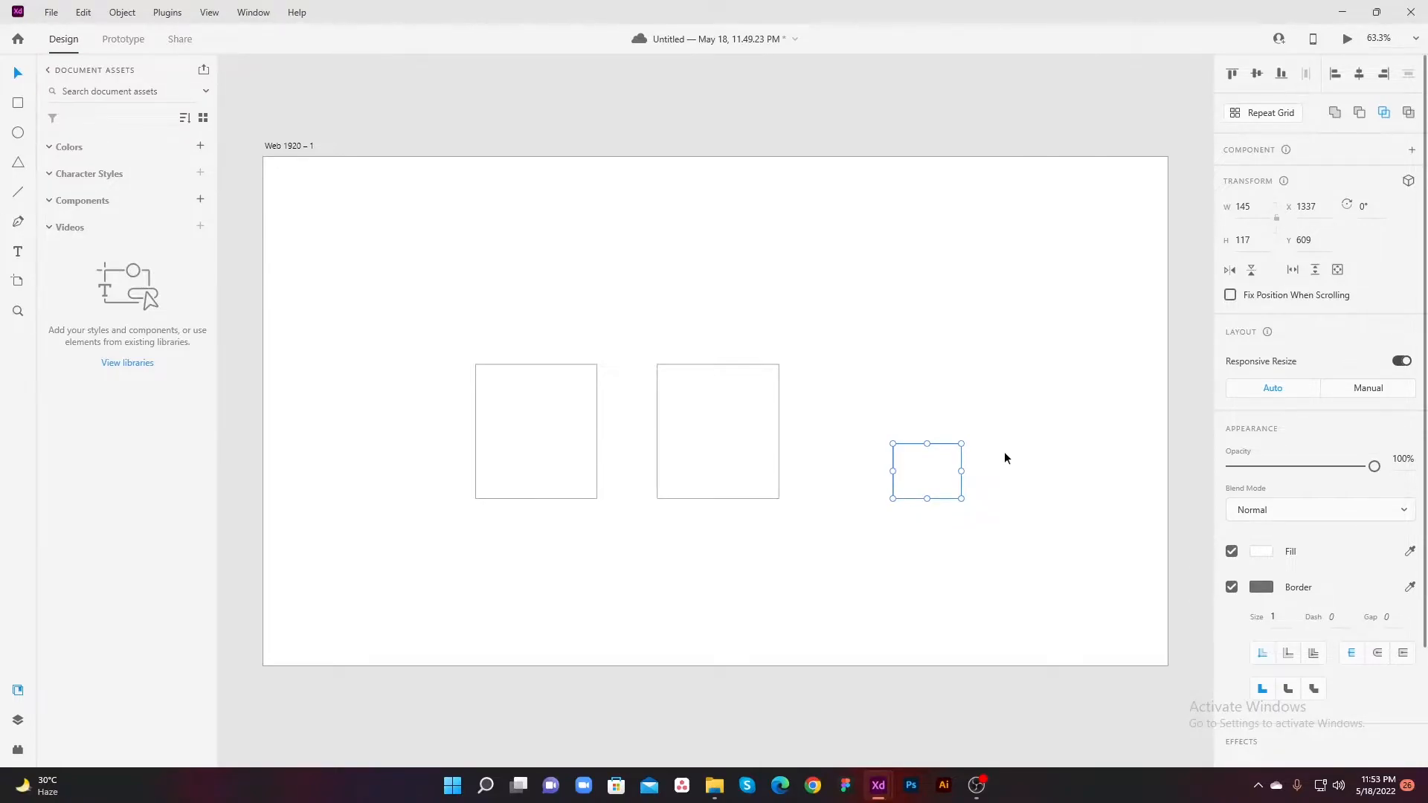
pyautogui.hotkey('ctrl', 'z')
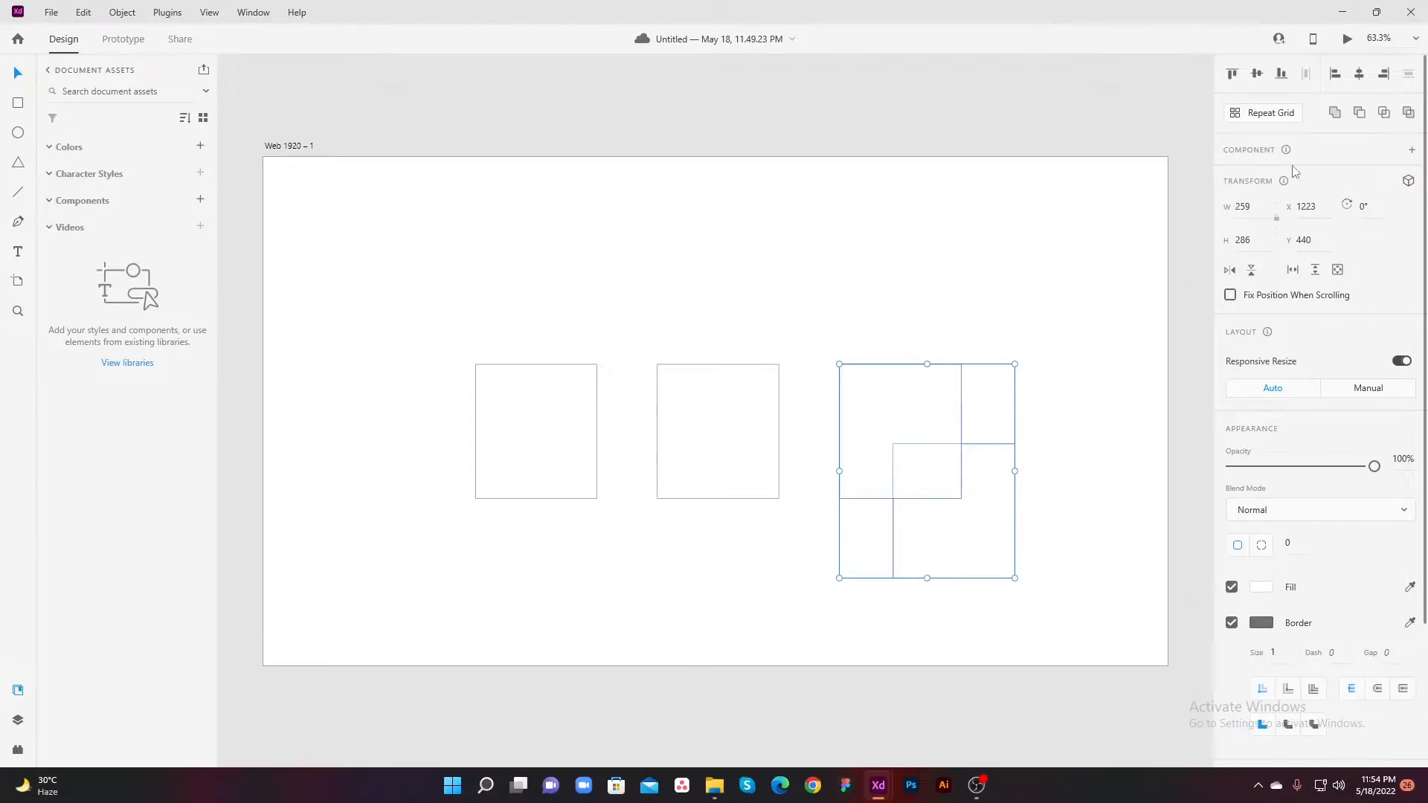
# Step: Try the Exclude Overlap operation on the two overlapping rectangles and reselect the combined shape
pyautogui.click(1410, 114)
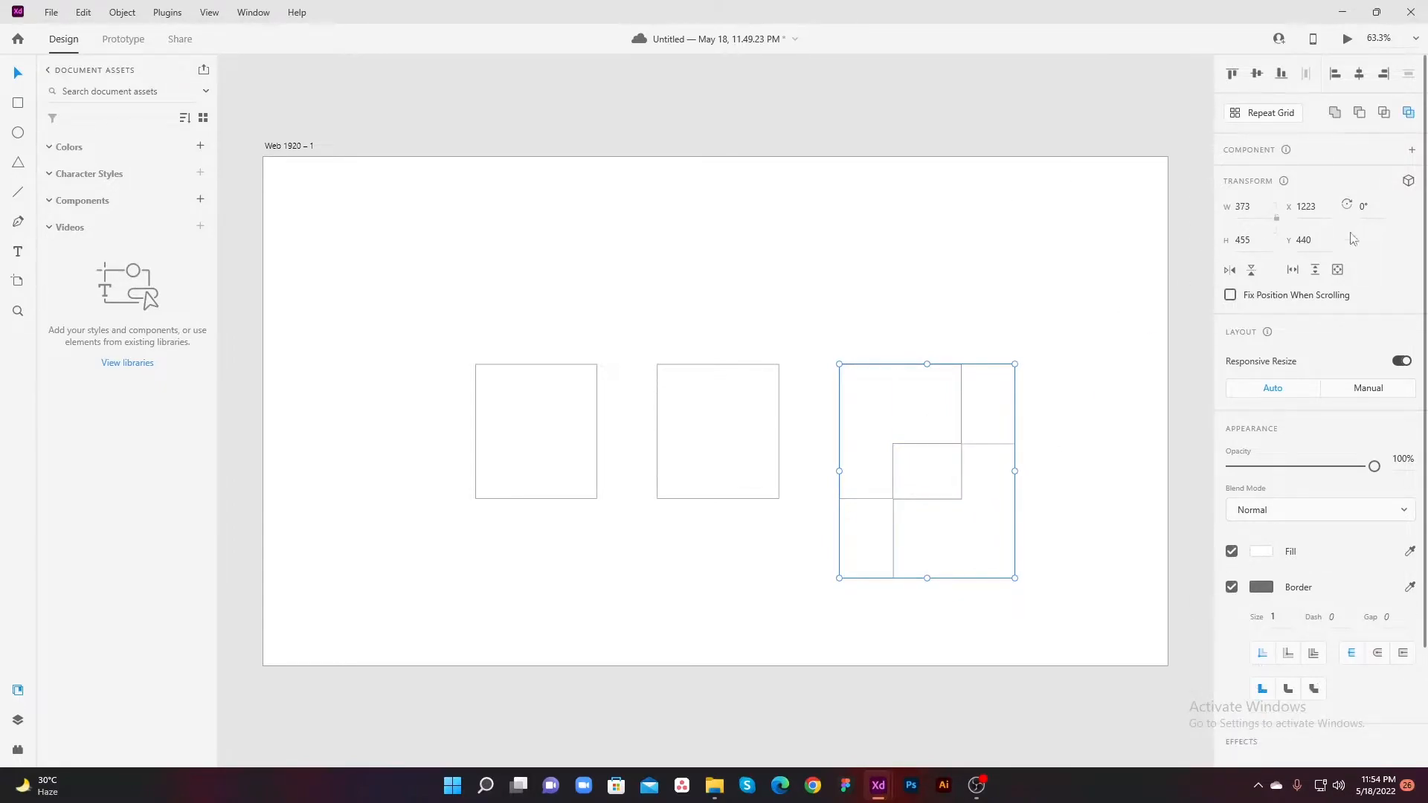
pyautogui.click(1051, 302)
pyautogui.click(985, 469)
pyautogui.click(1036, 478)
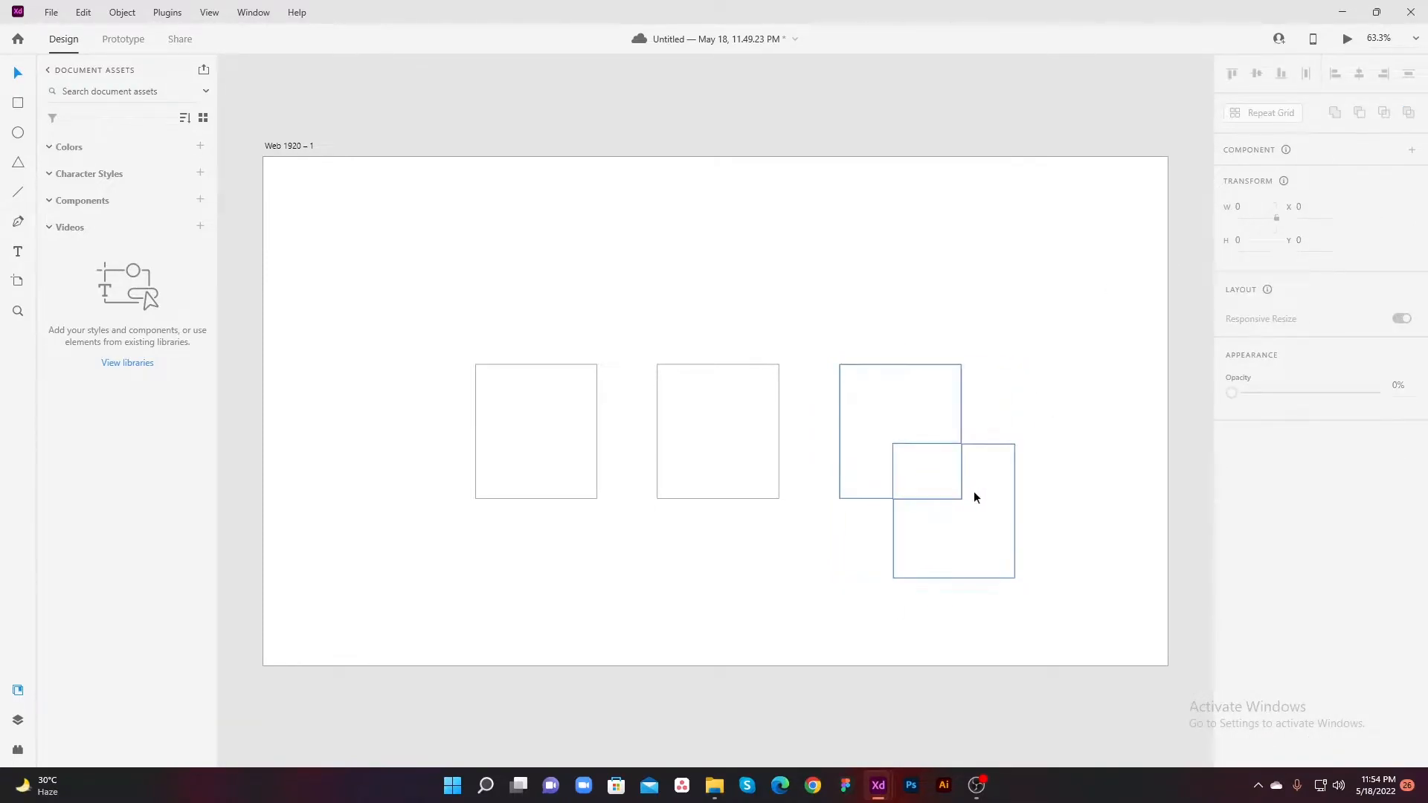
pyautogui.click(993, 446)
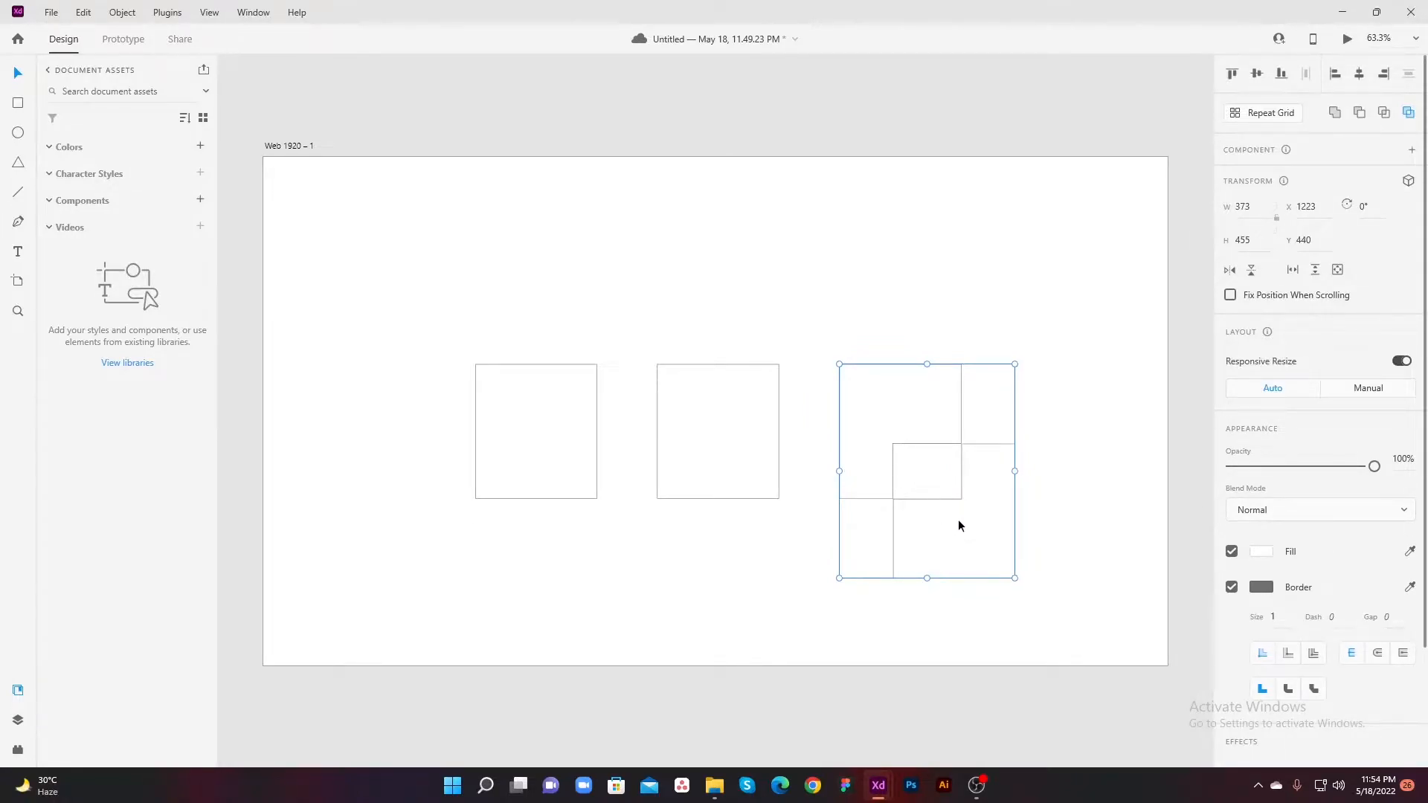
# Step: Try a red fill on the combined shape, and undo it
pyautogui.click(1263, 554)
pyautogui.moveTo(1112, 545); pyautogui.dragTo(1139, 458)
pyautogui.click(1023, 337)
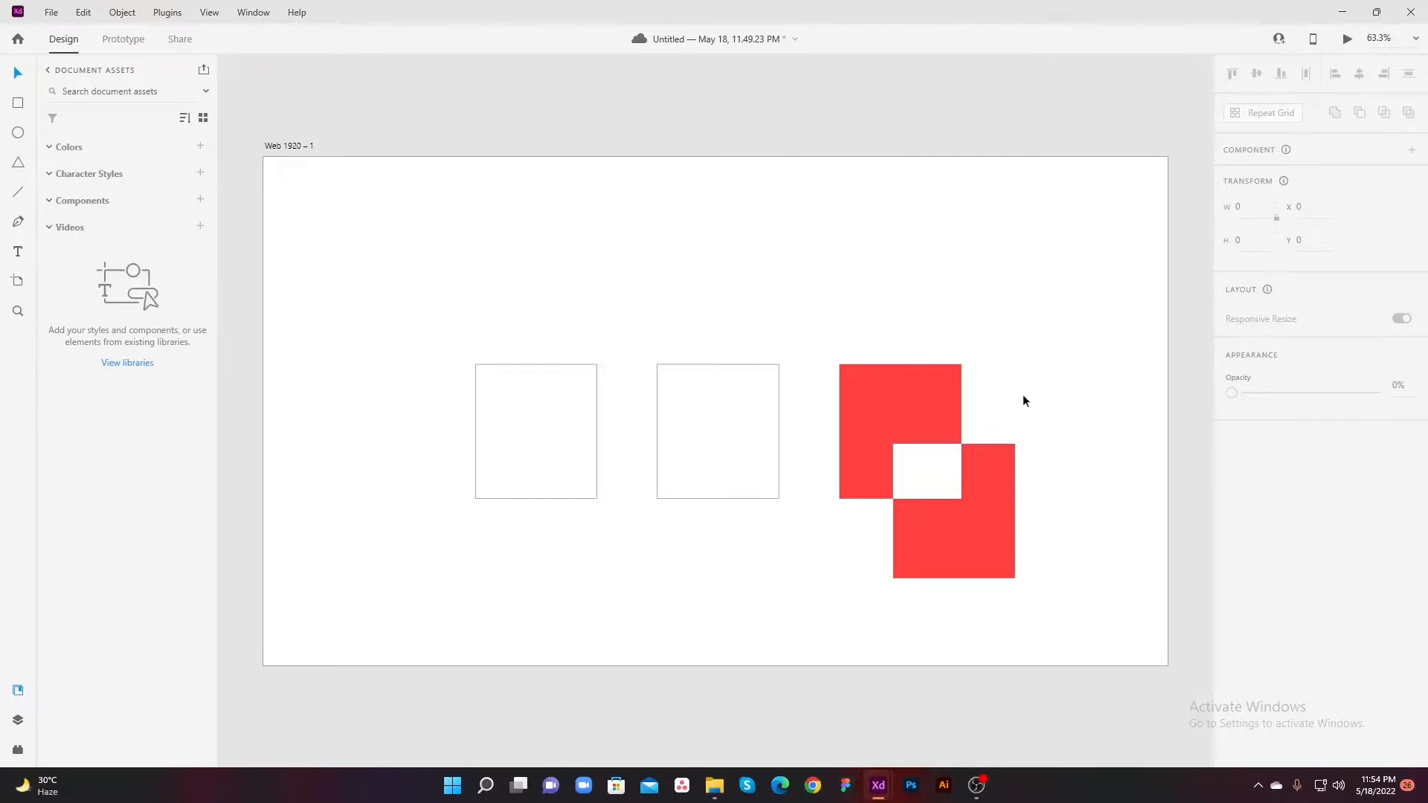
pyautogui.hotkey('ctrl', 'z')
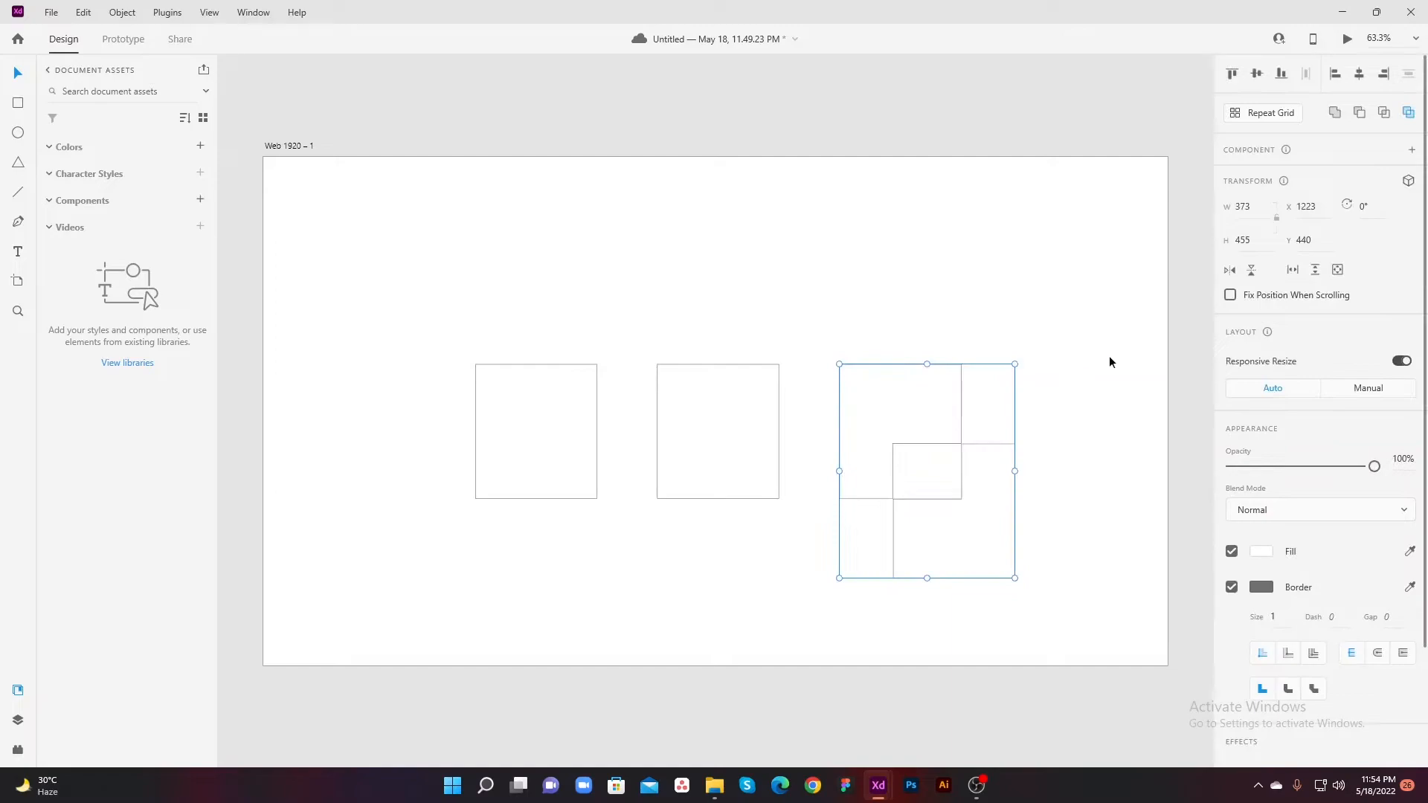
# Step: Reselect the combined shape to check its width, height and position
pyautogui.click(1101, 399)
pyautogui.moveTo(1047, 381); pyautogui.dragTo(903, 447)
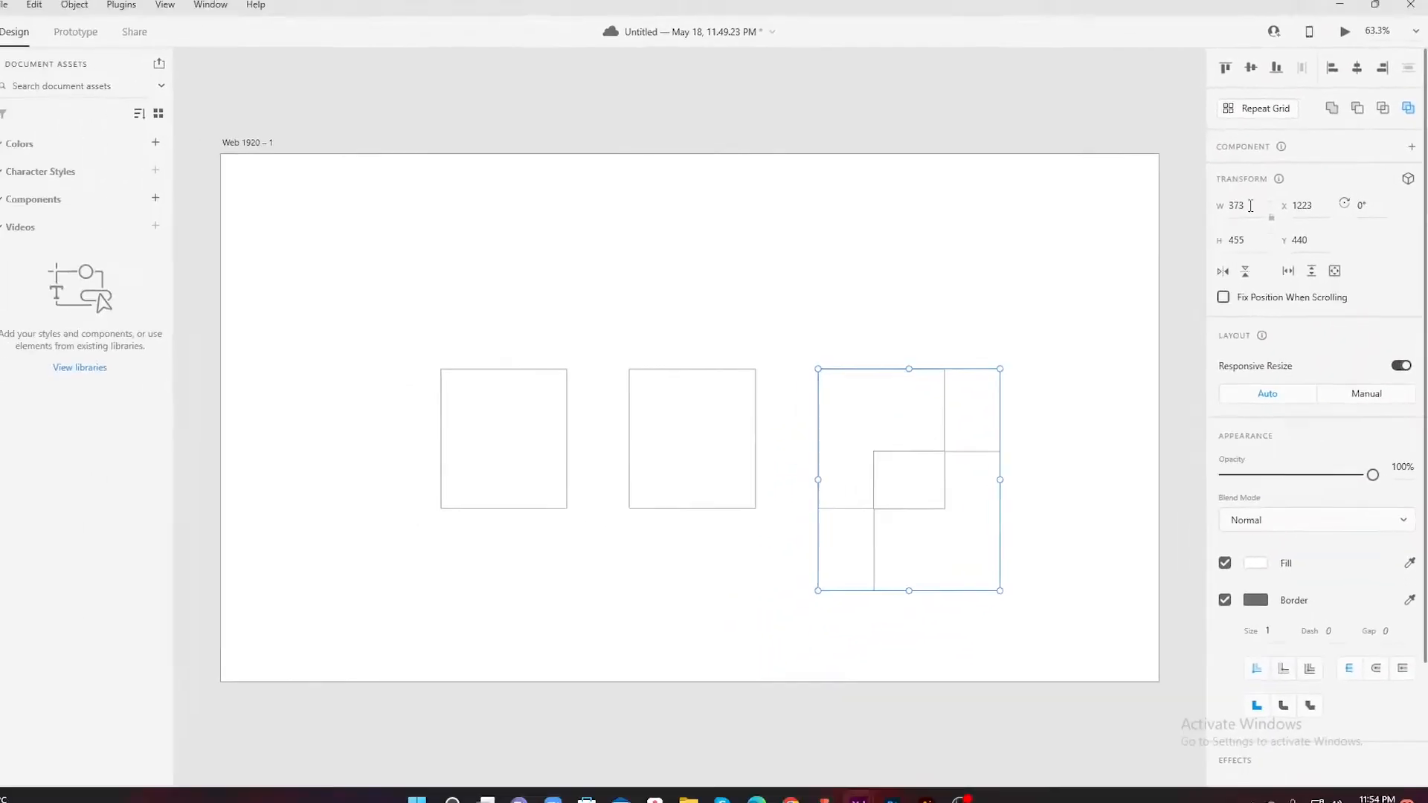
pyautogui.click(927, 291)
pyautogui.click(954, 390)
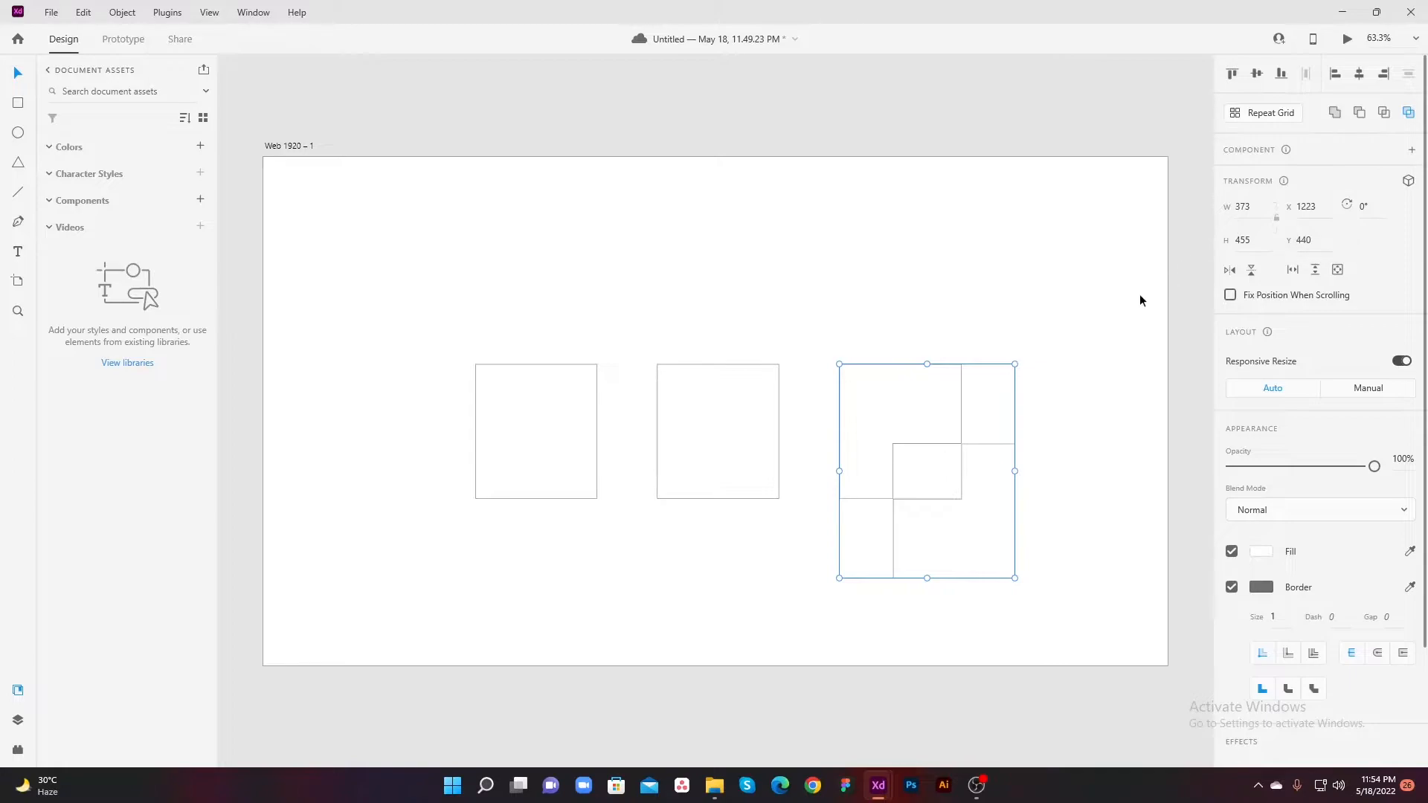
# Step: Undo the Exclude Overlap operation and select each overlapping rectangle in turn to compare their size and position
pyautogui.click(1073, 373)
pyautogui.click(952, 391)
pyautogui.click(1073, 402)
pyautogui.click(975, 522)
pyautogui.click(1079, 448)
pyautogui.click(850, 454)
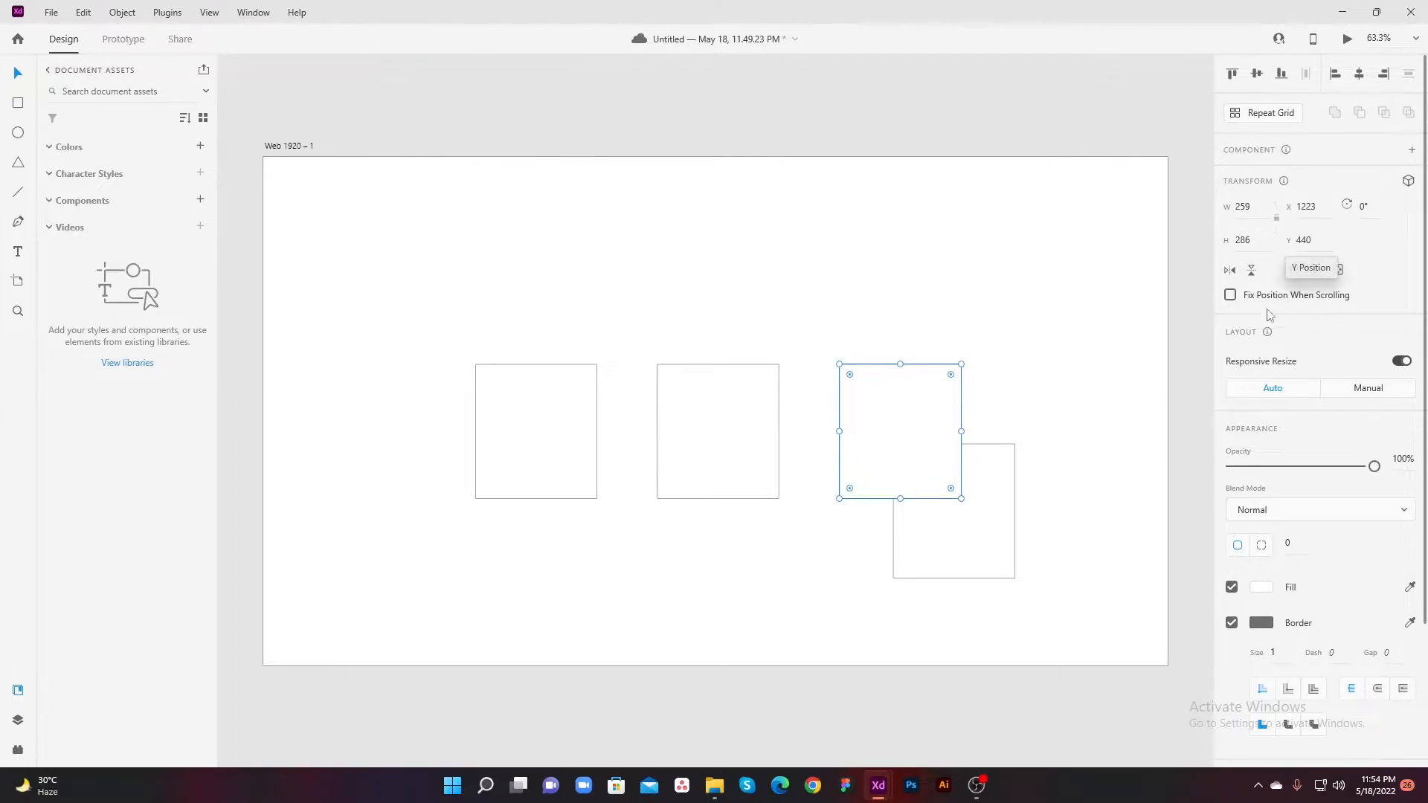
pyautogui.click(988, 493)
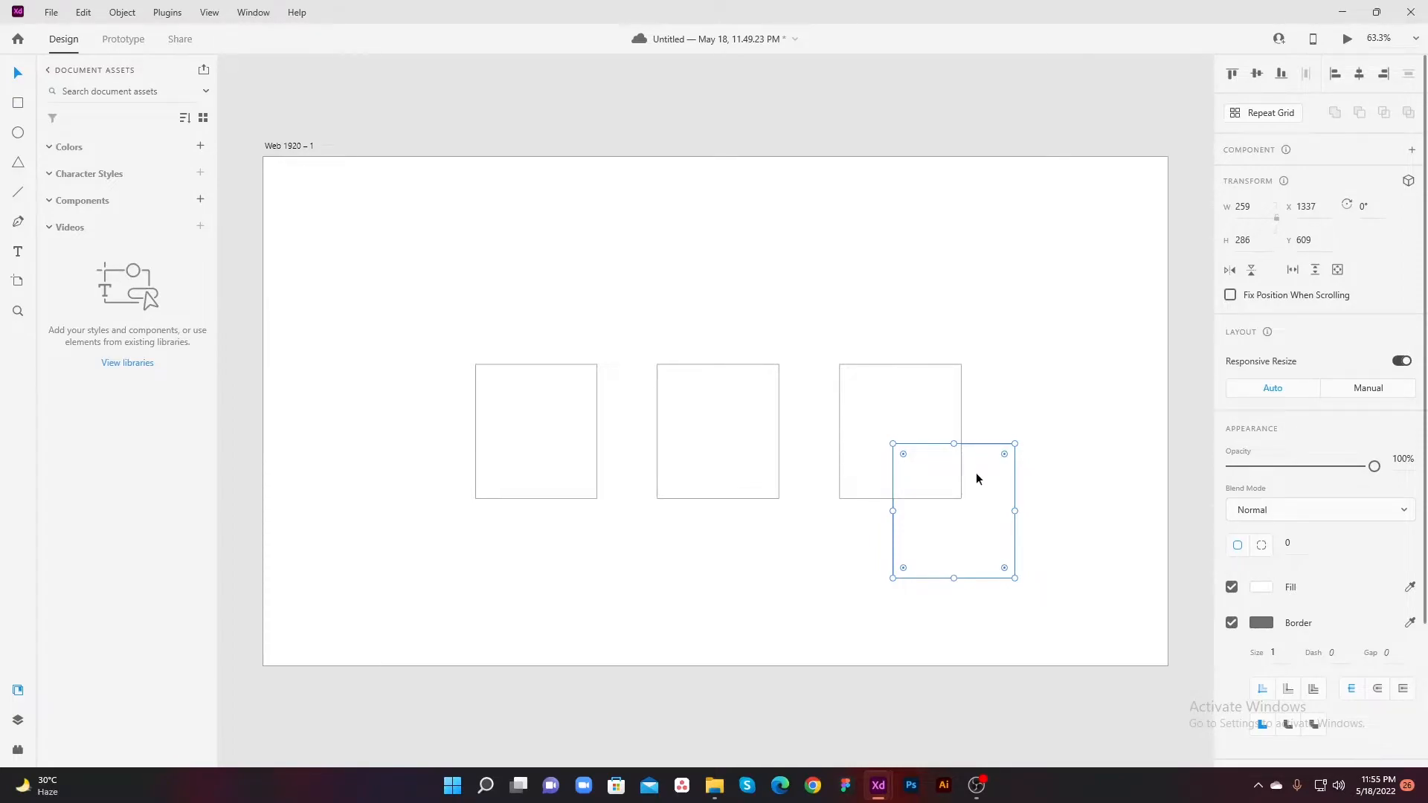
# Step: Set the upper overlapping rectangle's width to 500 and its height to 400
pyautogui.click(968, 404)
pyautogui.click(959, 403)
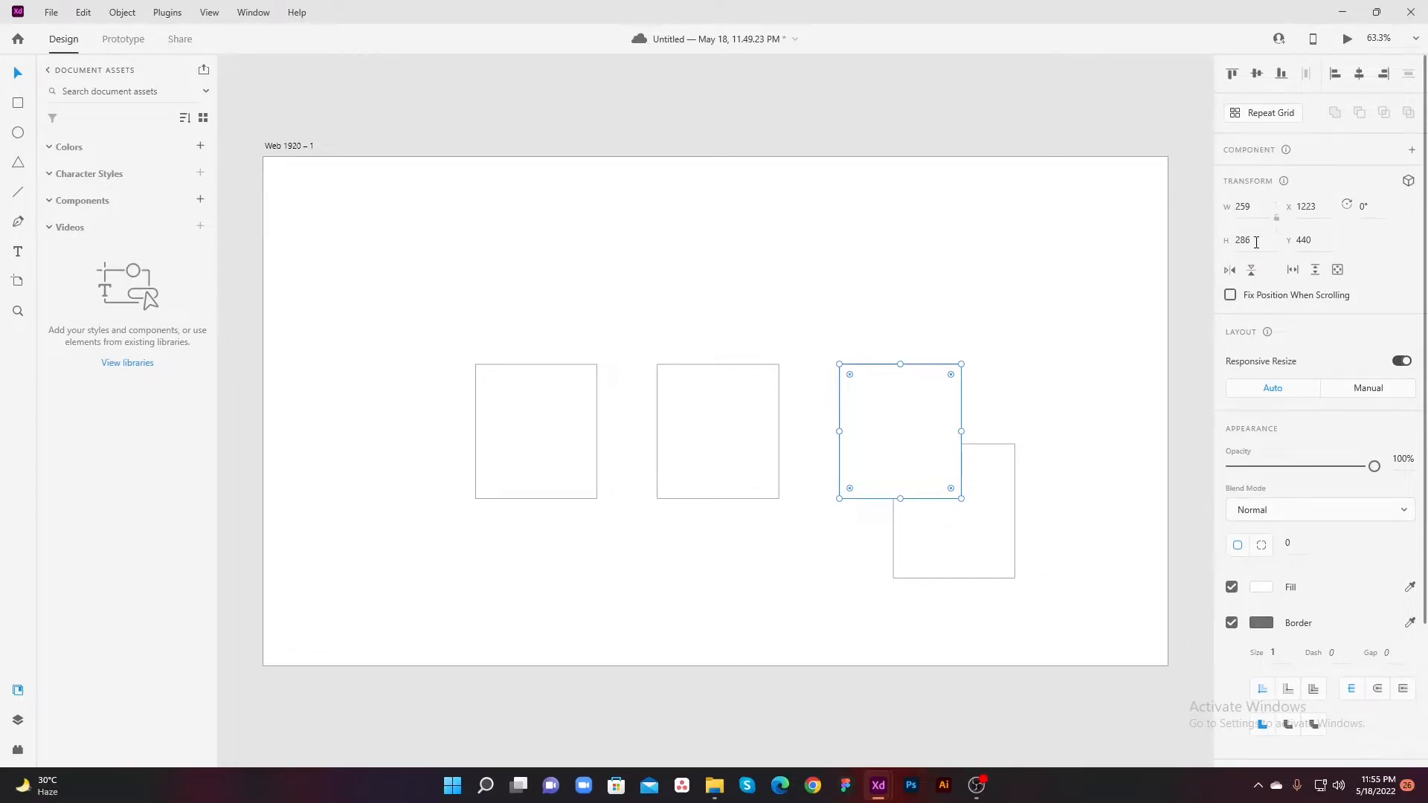
pyautogui.click(1246, 208)
pyautogui.write('500')
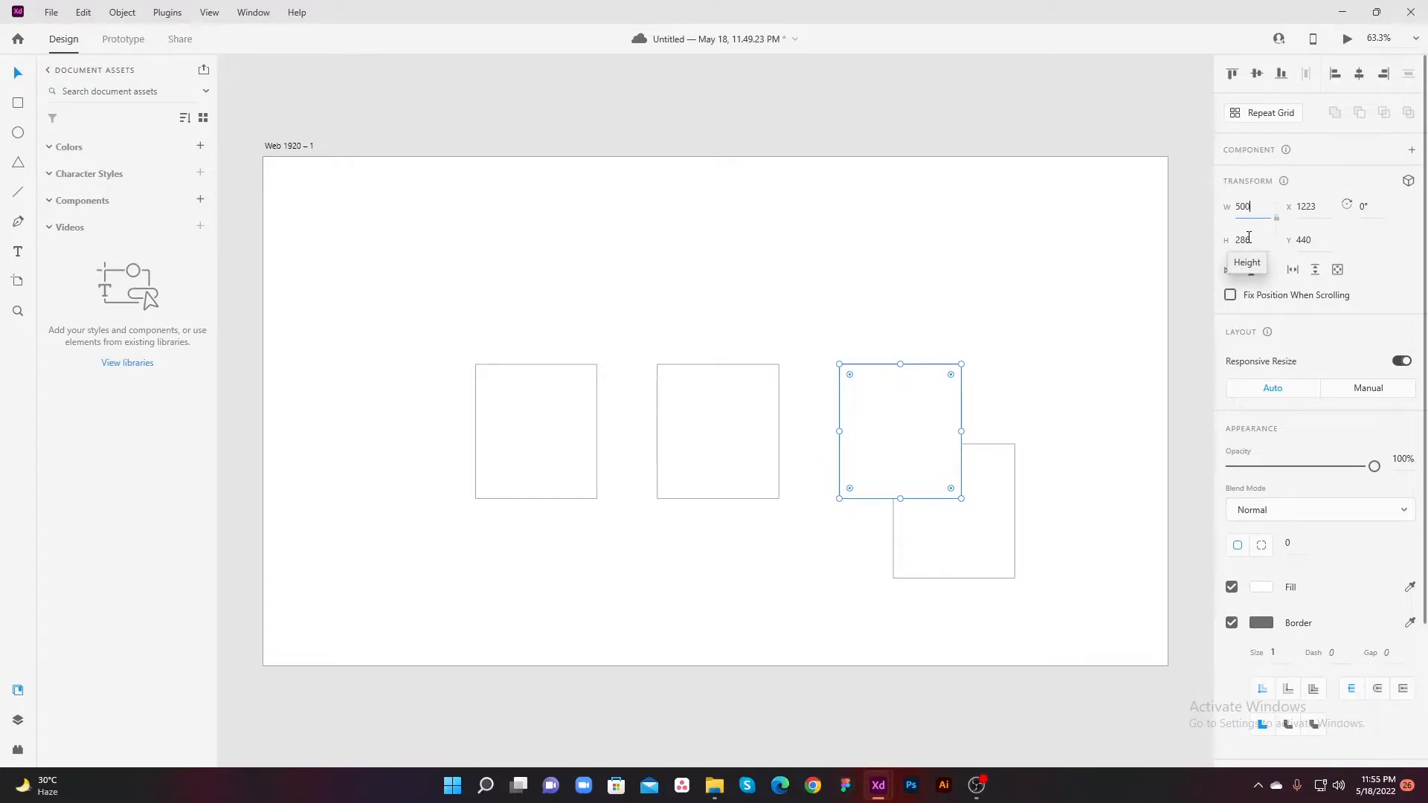
pyautogui.press('Return')
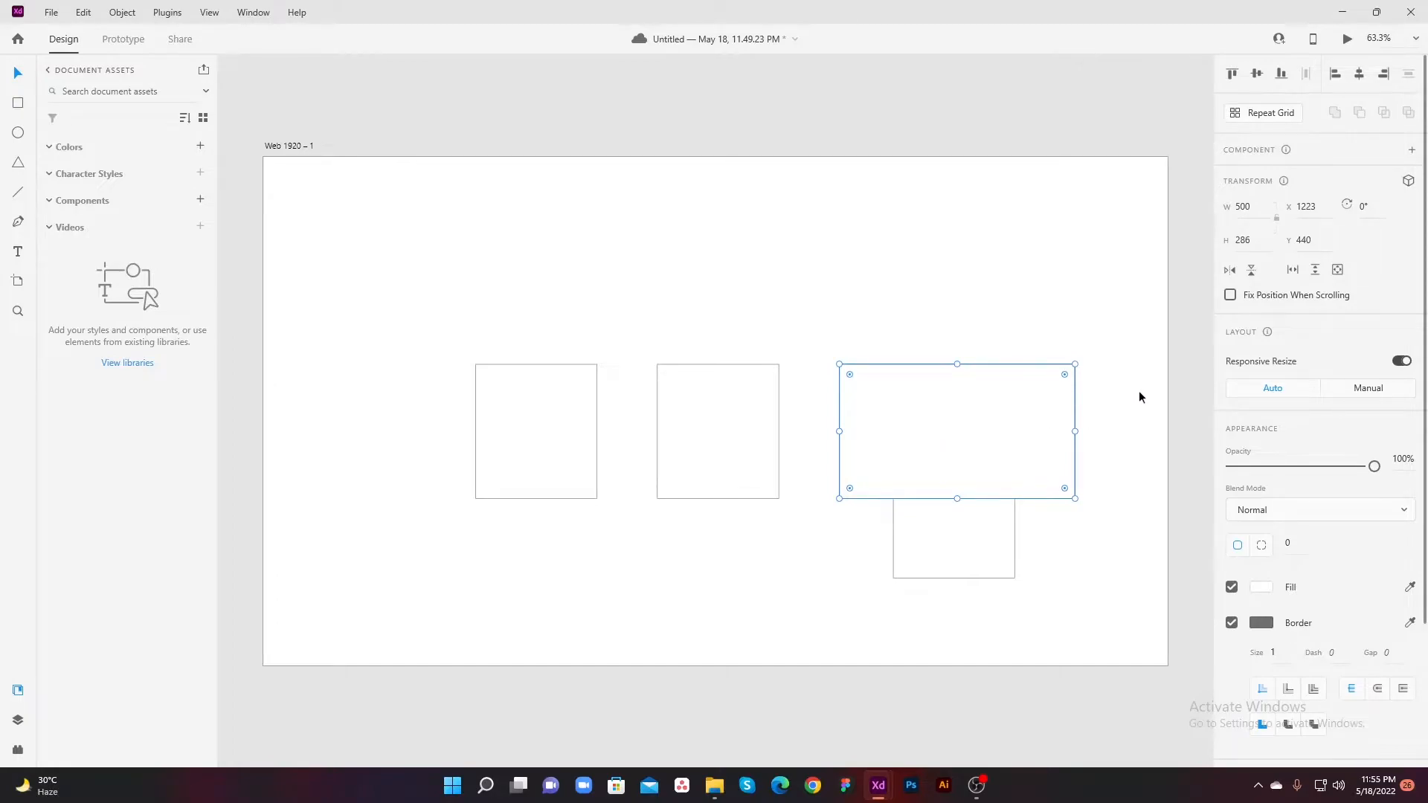
pyautogui.click(1258, 240)
pyautogui.write('400')
pyautogui.press('Return')
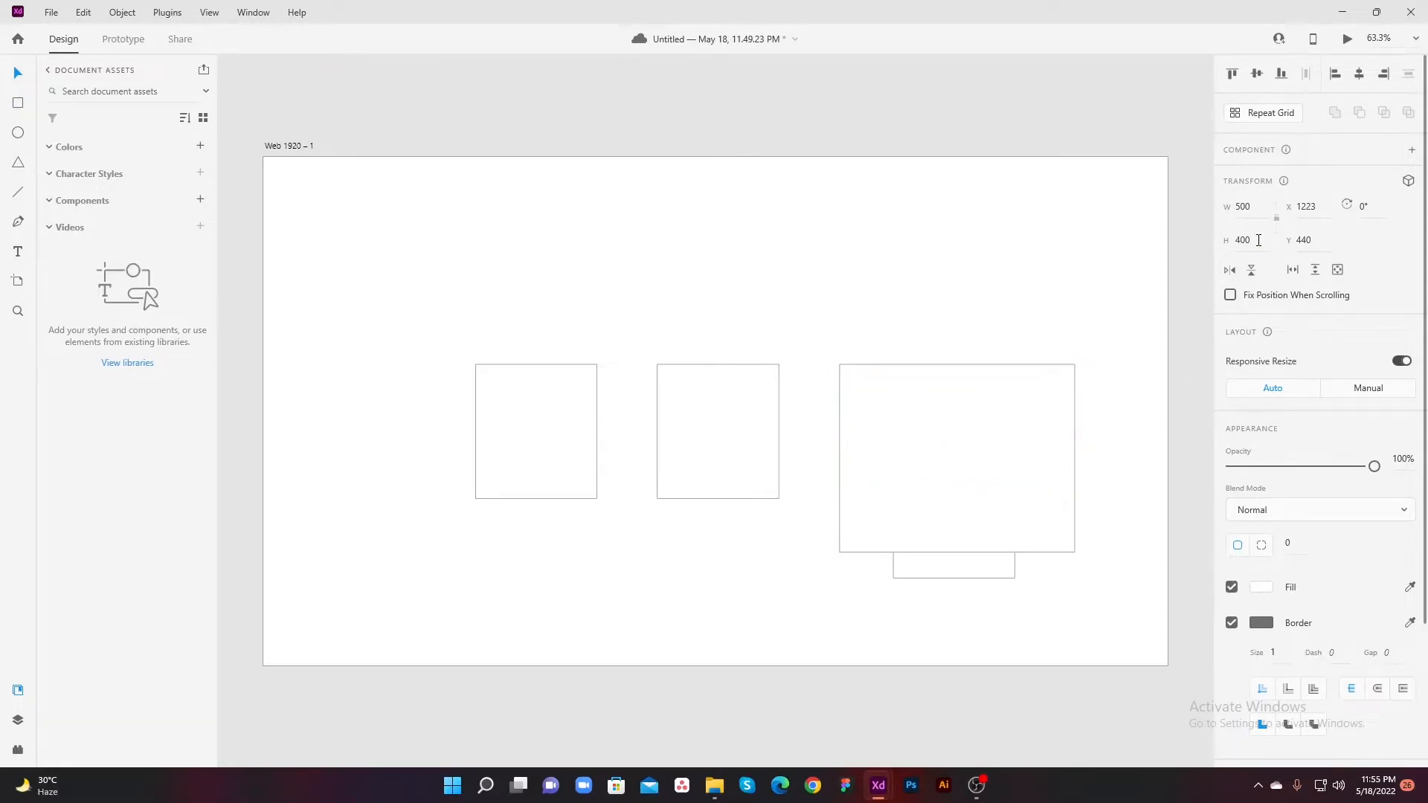
# Step: Move the 500 by 400 rectangle up to about X 1184, Y 47, and select the second rectangle in the row
pyautogui.moveTo(1019, 483); pyautogui.dragTo(1003, 307)
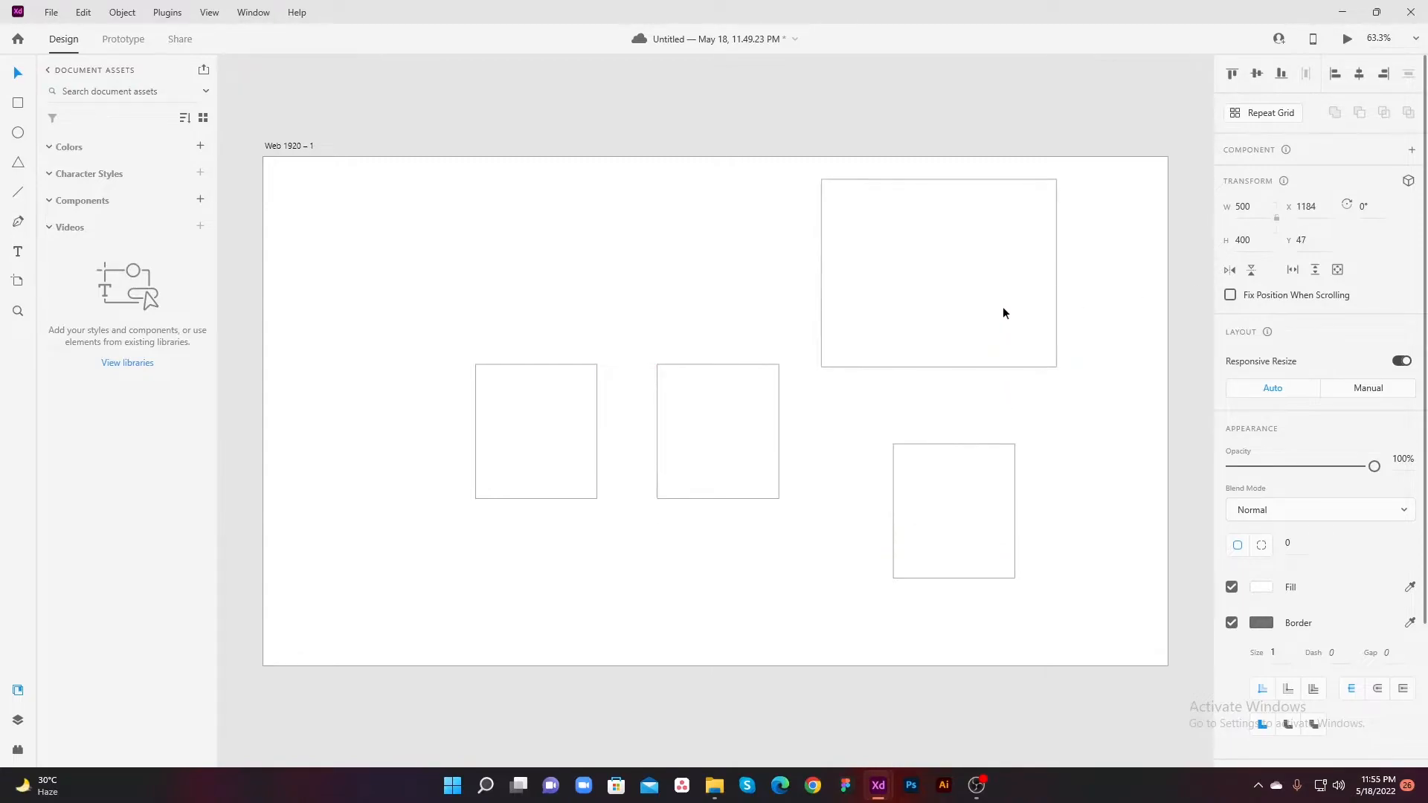
pyautogui.click(720, 426)
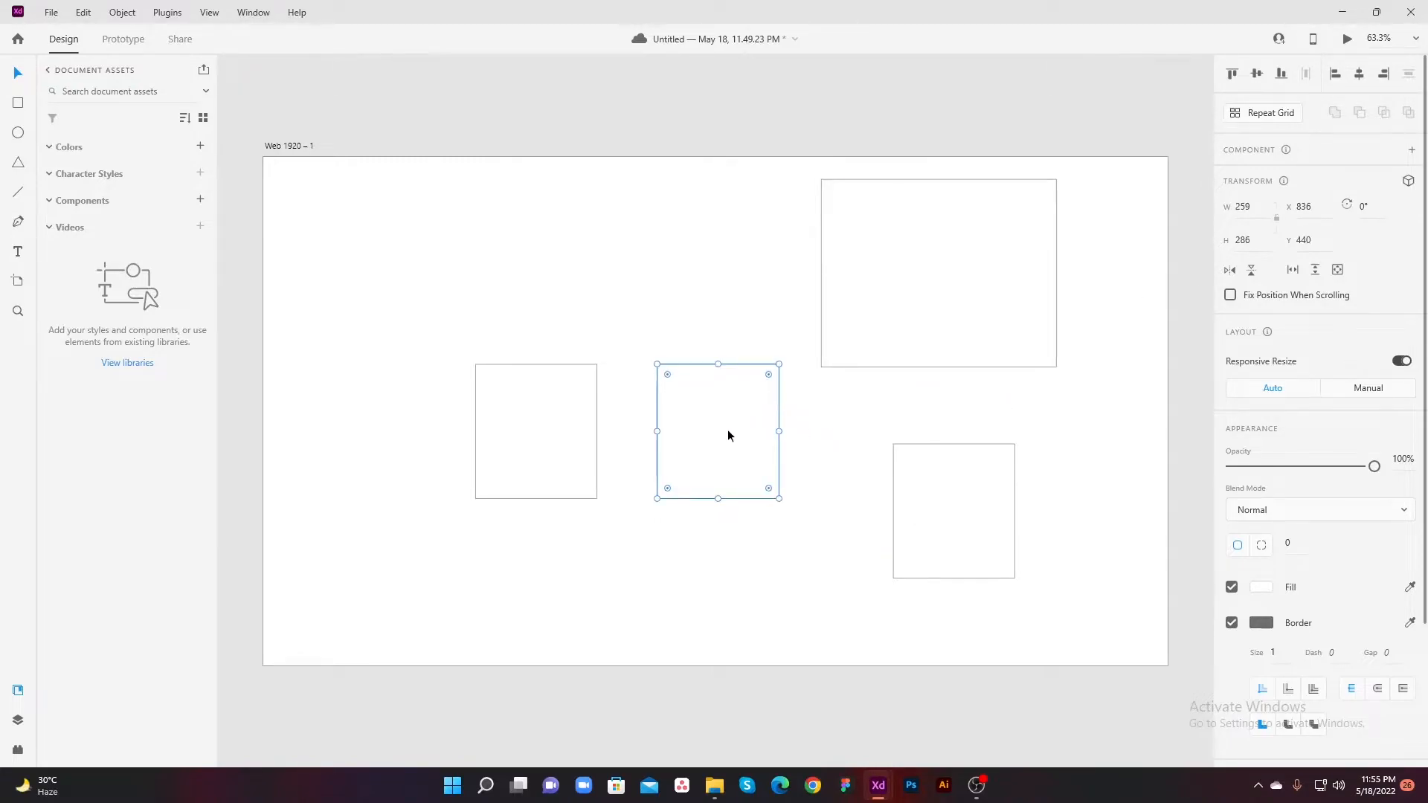
# Step: Move the large rectangle down to about X 1181, Y 86 and narrow it to a width of about 493
pyautogui.click(940, 281)
pyautogui.moveTo(957, 269); pyautogui.dragTo(965, 316)
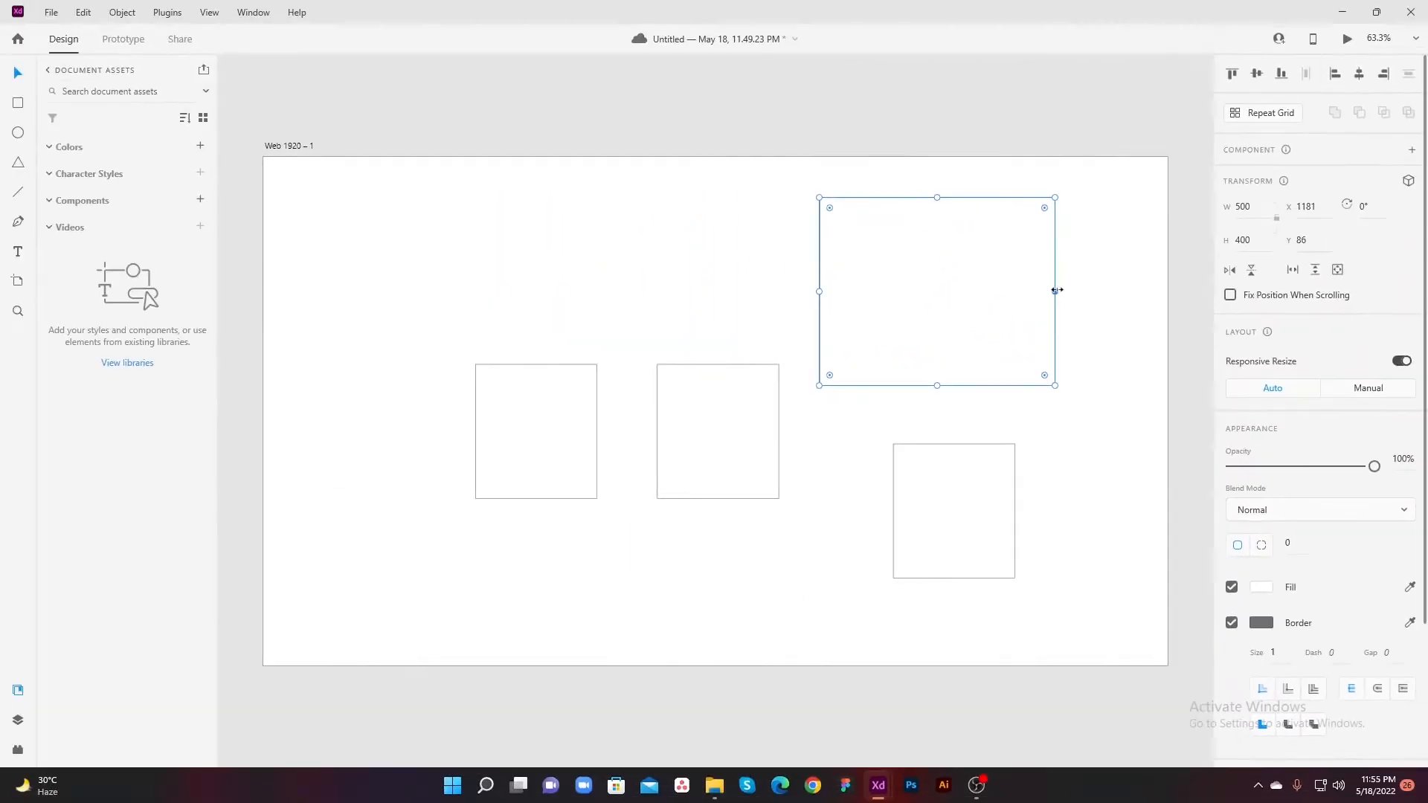
pyautogui.moveTo(1056, 291)
pyautogui.mouseDown()
pyautogui.moveTo(1142, 294)
pyautogui.moveTo(1053, 293)
pyautogui.mouseUp()
# Step: Change the large rectangle's solid fill color to red #FF2626
pyautogui.click(1261, 587)
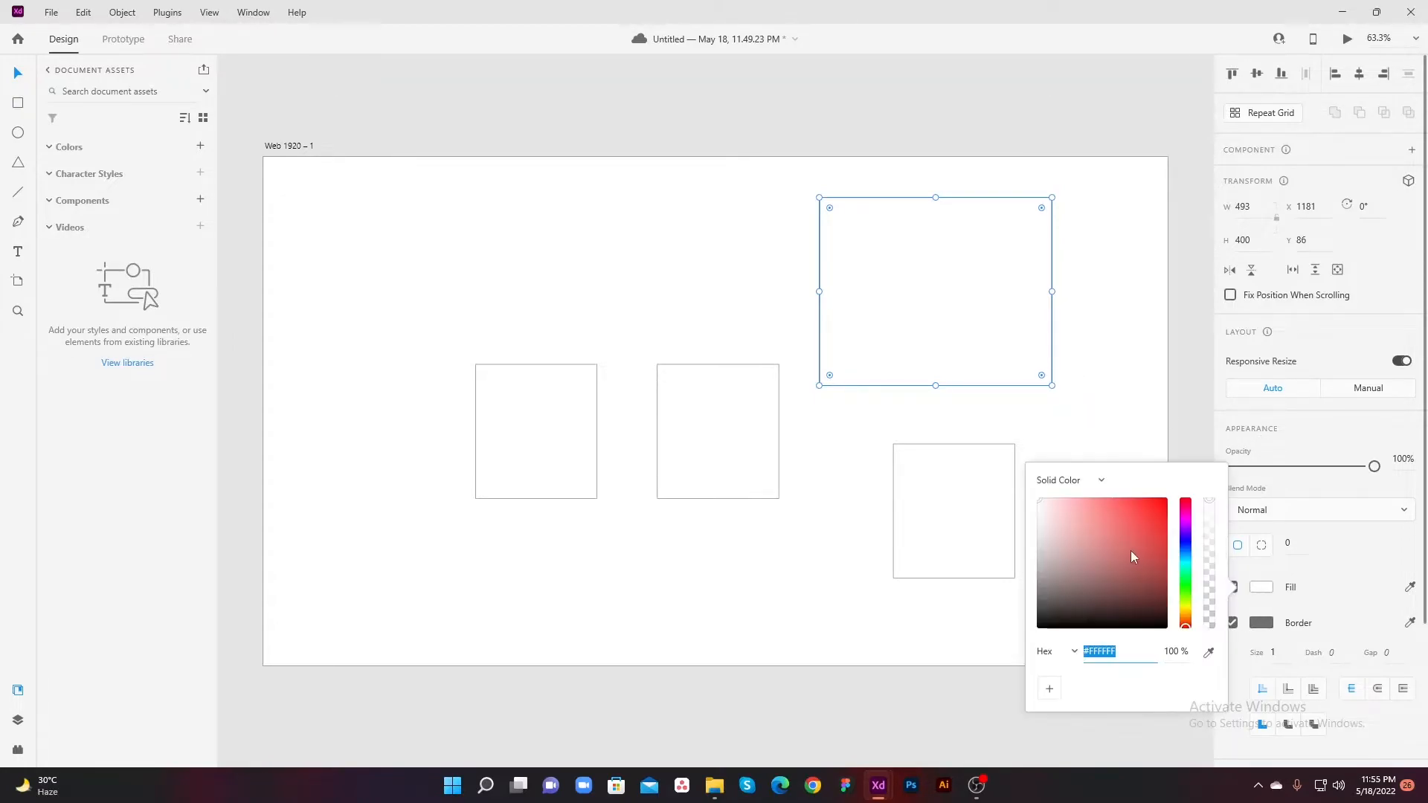
pyautogui.moveTo(1116, 569); pyautogui.dragTo(1144, 516)
pyautogui.click(1153, 408)
# Step: Lower the red rectangle's opacity to 17% and restore it to 100%
pyautogui.click(994, 319)
pyautogui.moveTo(1374, 467); pyautogui.dragTo(1257, 467)
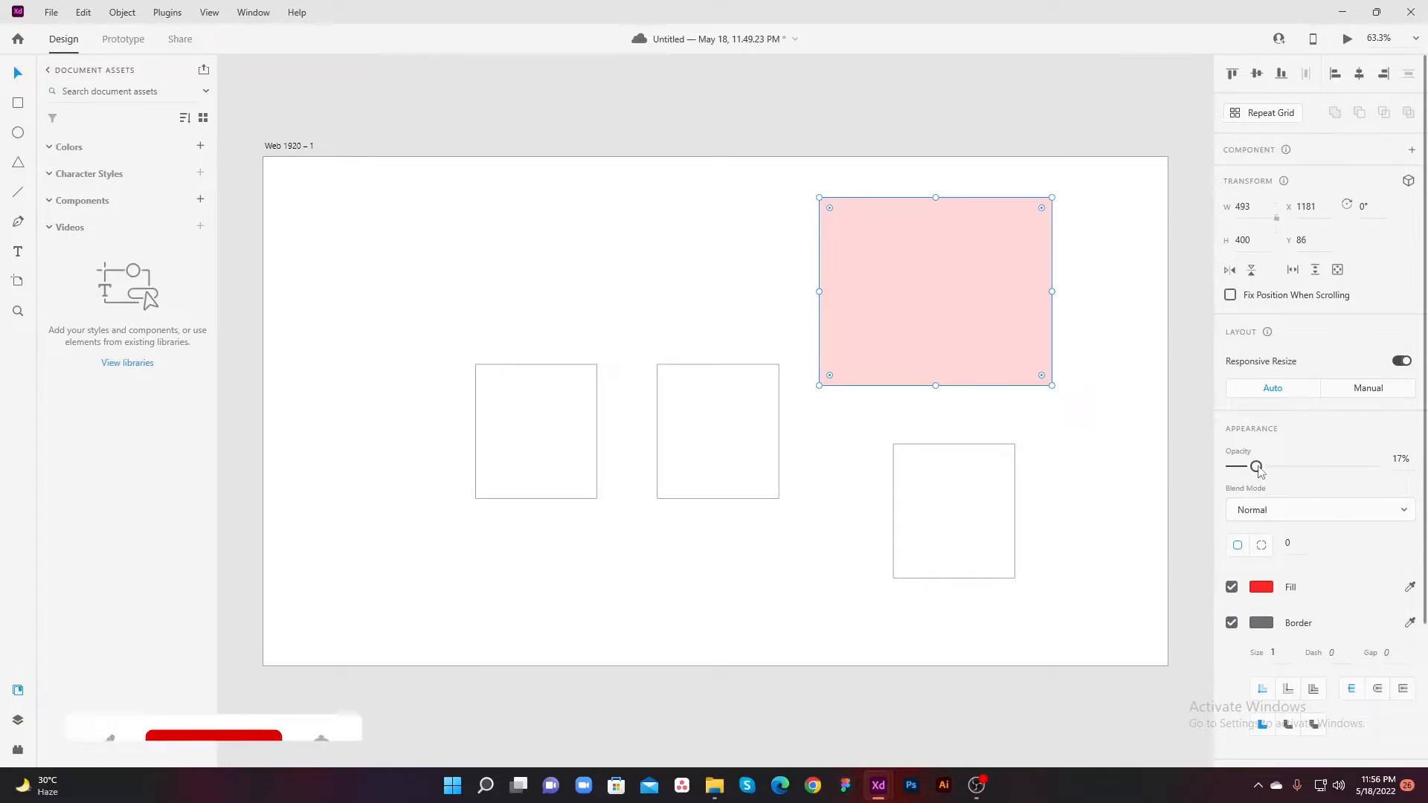
pyautogui.moveTo(1257, 469); pyautogui.dragTo(1382, 476)
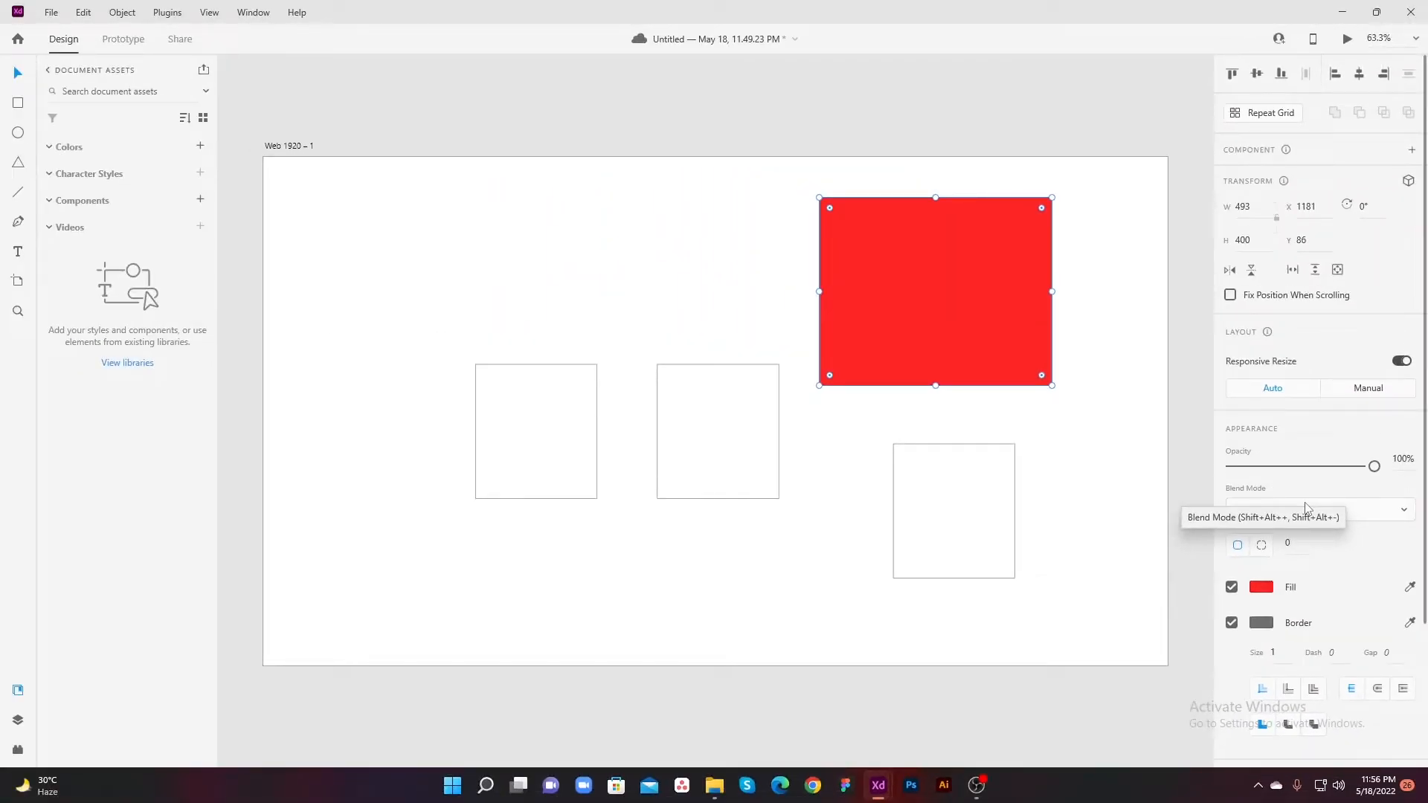
# Step: Save the document and look through the red rectangle's blend mode options, keeping Normal
pyautogui.hotkey('ctrl', 's')
pyautogui.click(1393, 516)
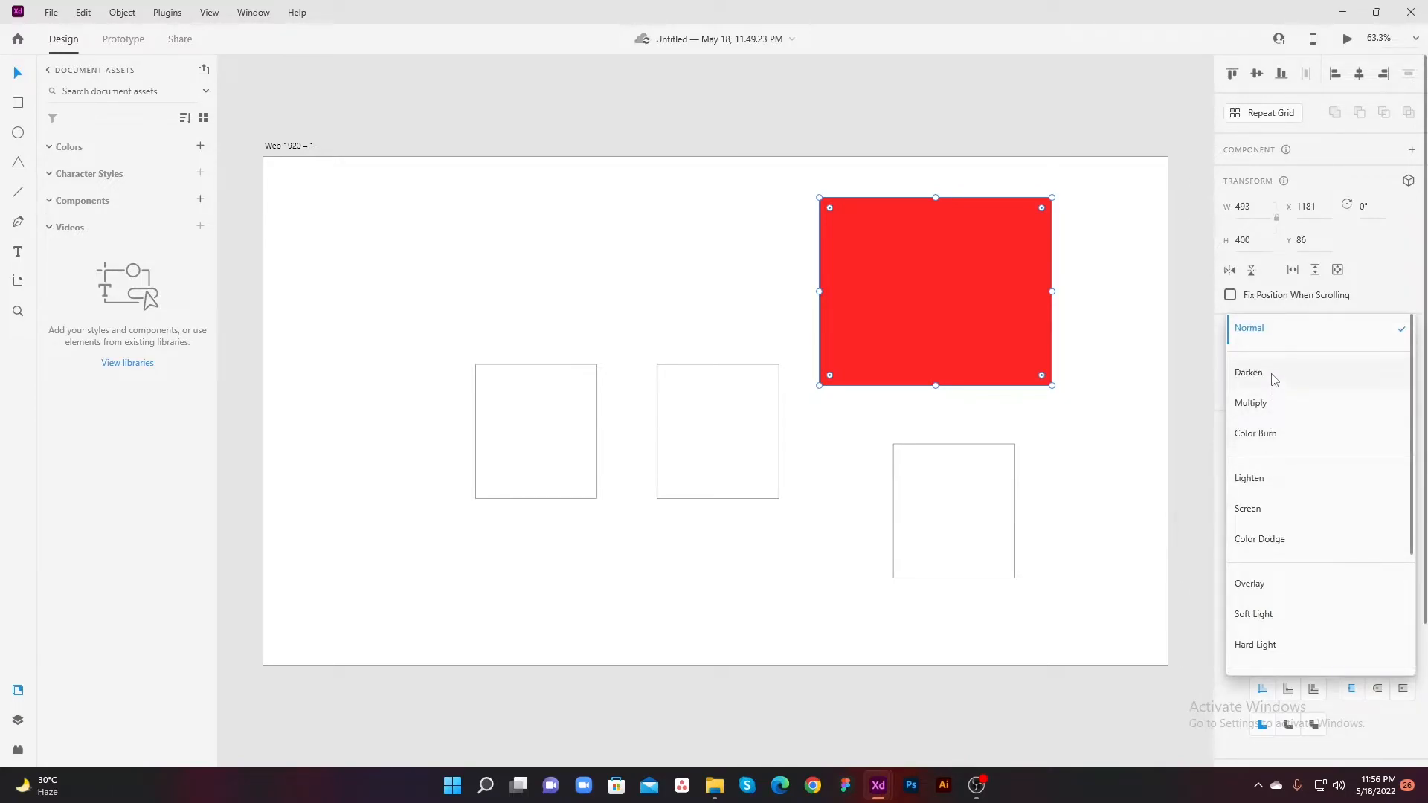
pyautogui.click(1370, 515)
pyautogui.click(1150, 415)
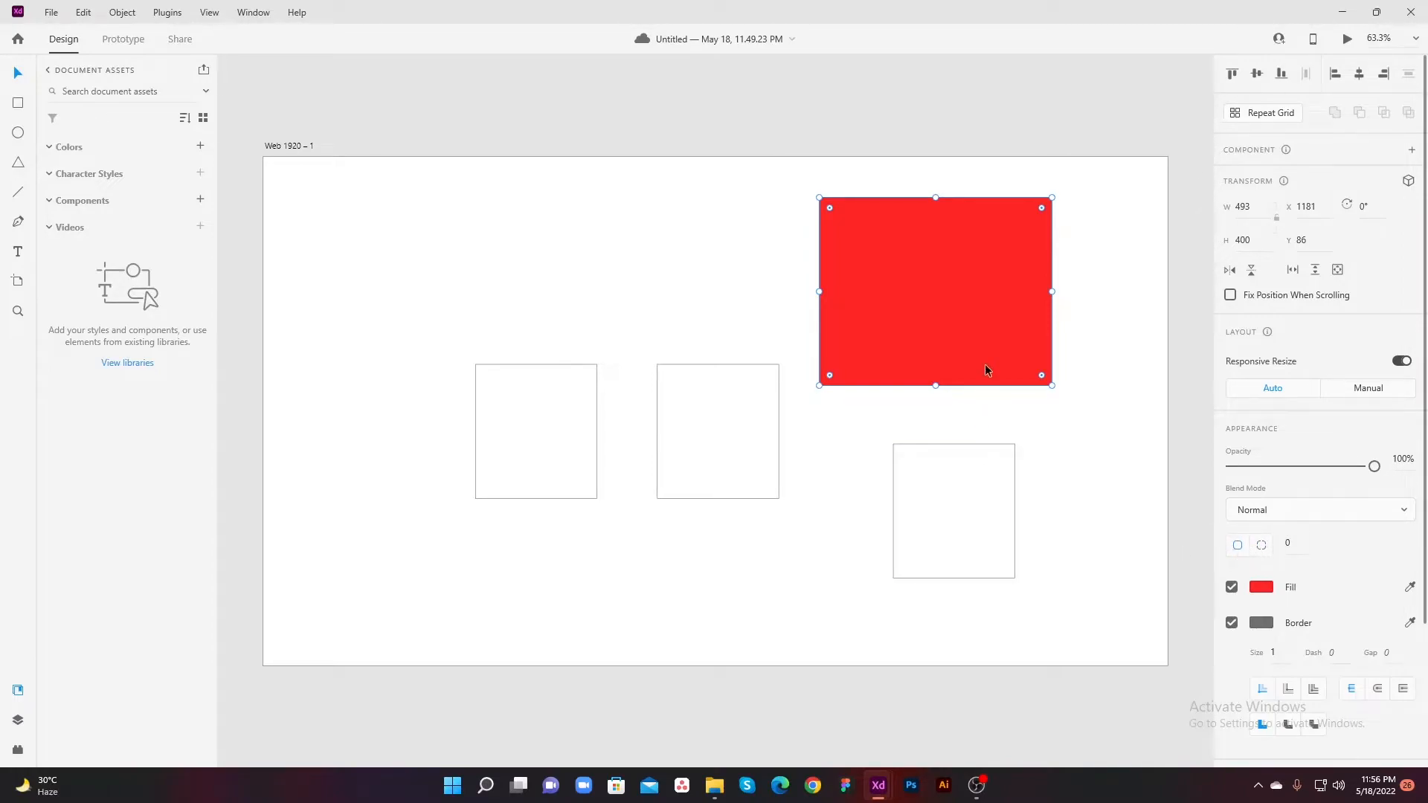
# Step: Switch the red rectangle to separate corner radii and set only its upper-right corner radius to 10
pyautogui.click(804, 238)
pyautogui.click(855, 212)
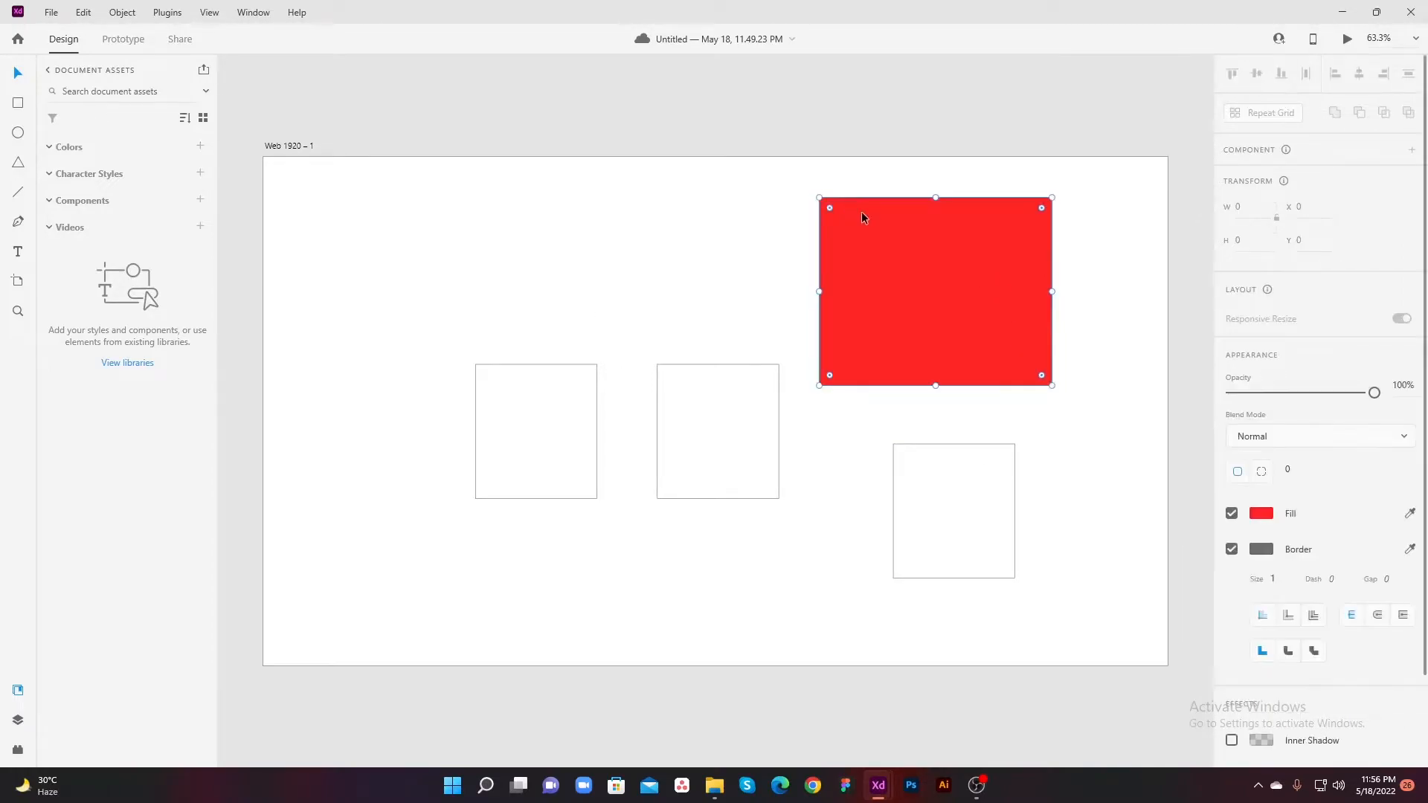
pyautogui.moveTo(1042, 378); pyautogui.dragTo(1078, 404)
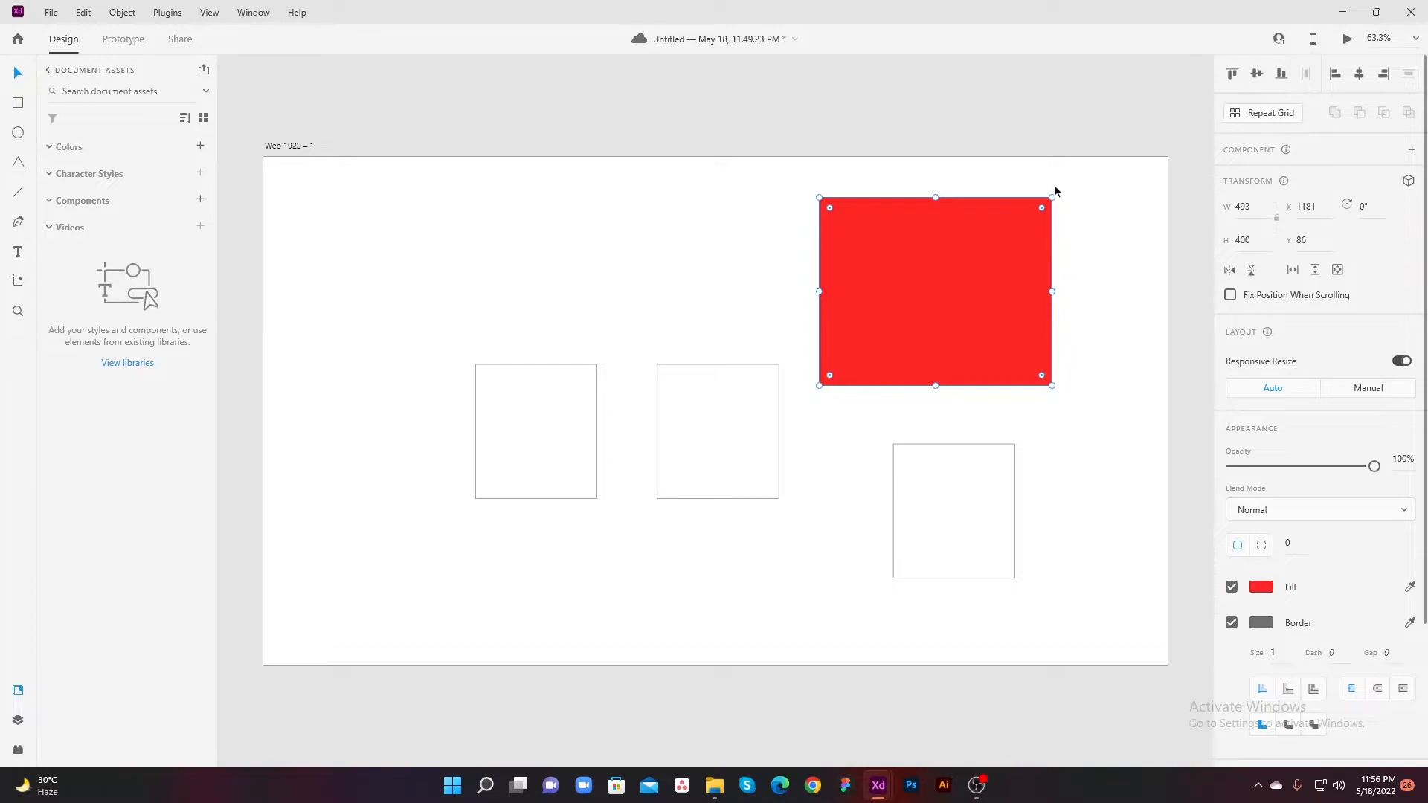
pyautogui.click(1262, 547)
pyautogui.click(1334, 552)
pyautogui.write('10')
pyautogui.press('Return')
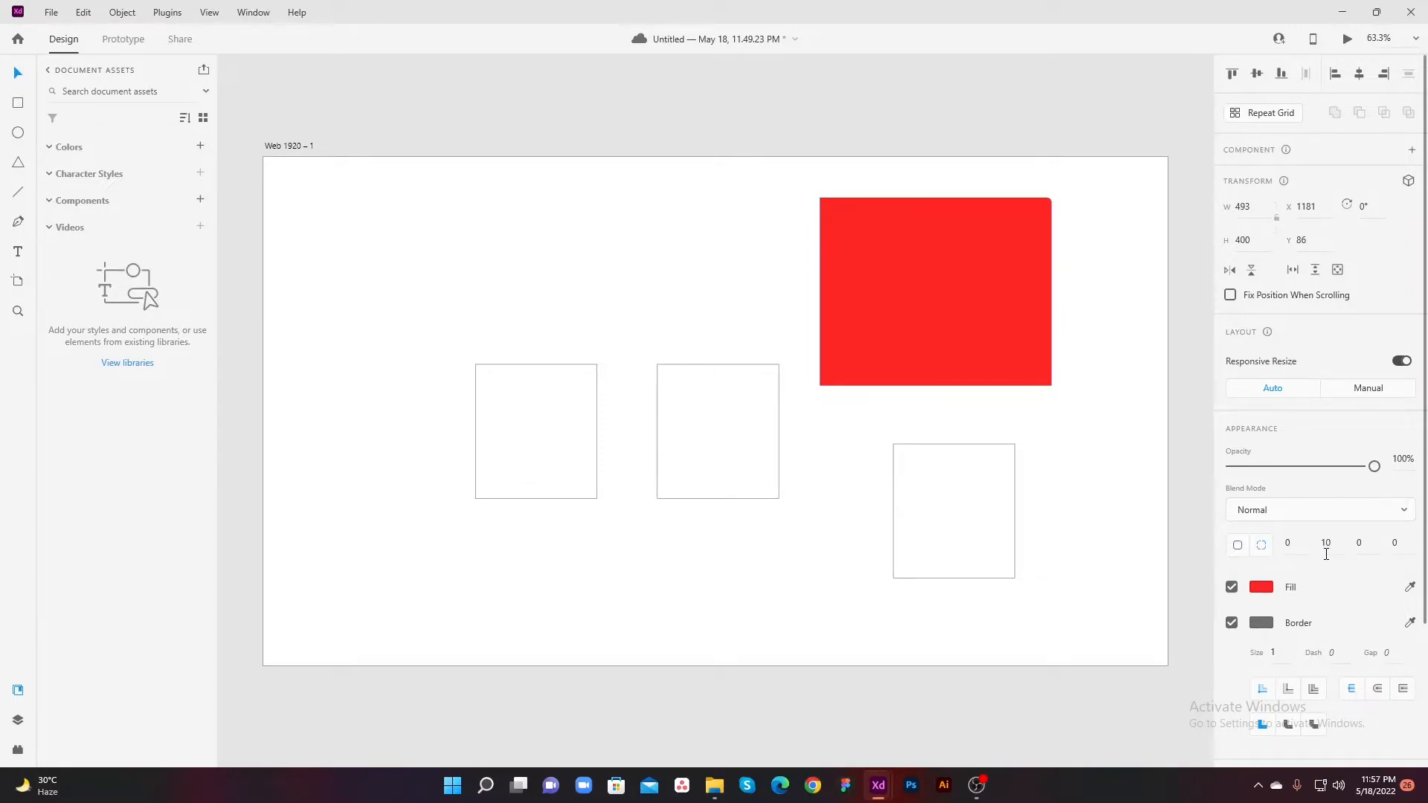
pyautogui.click(1129, 217)
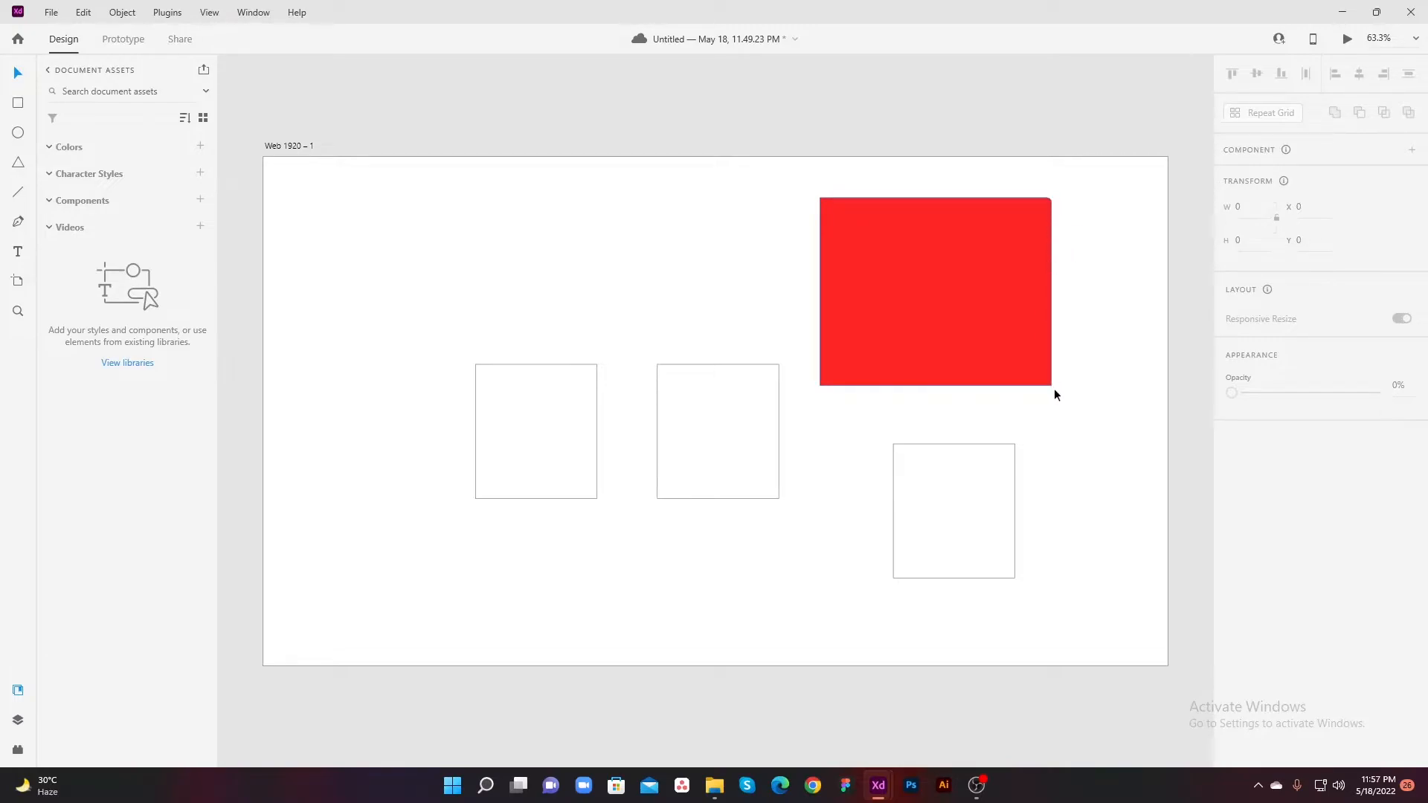
# Step: Switch the red rectangle to one shared radius for all corners and set it to 10
pyautogui.click(1028, 295)
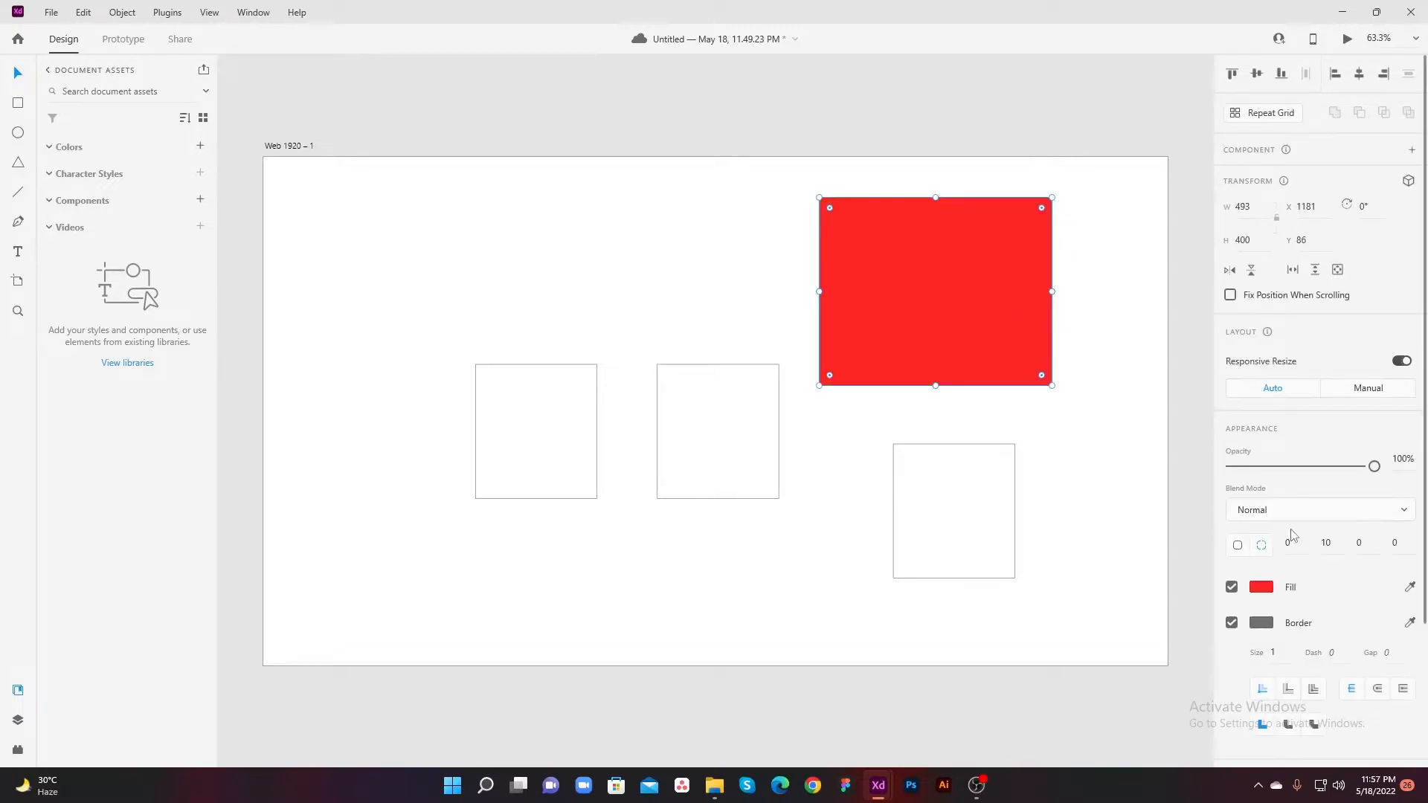
pyautogui.click(1240, 547)
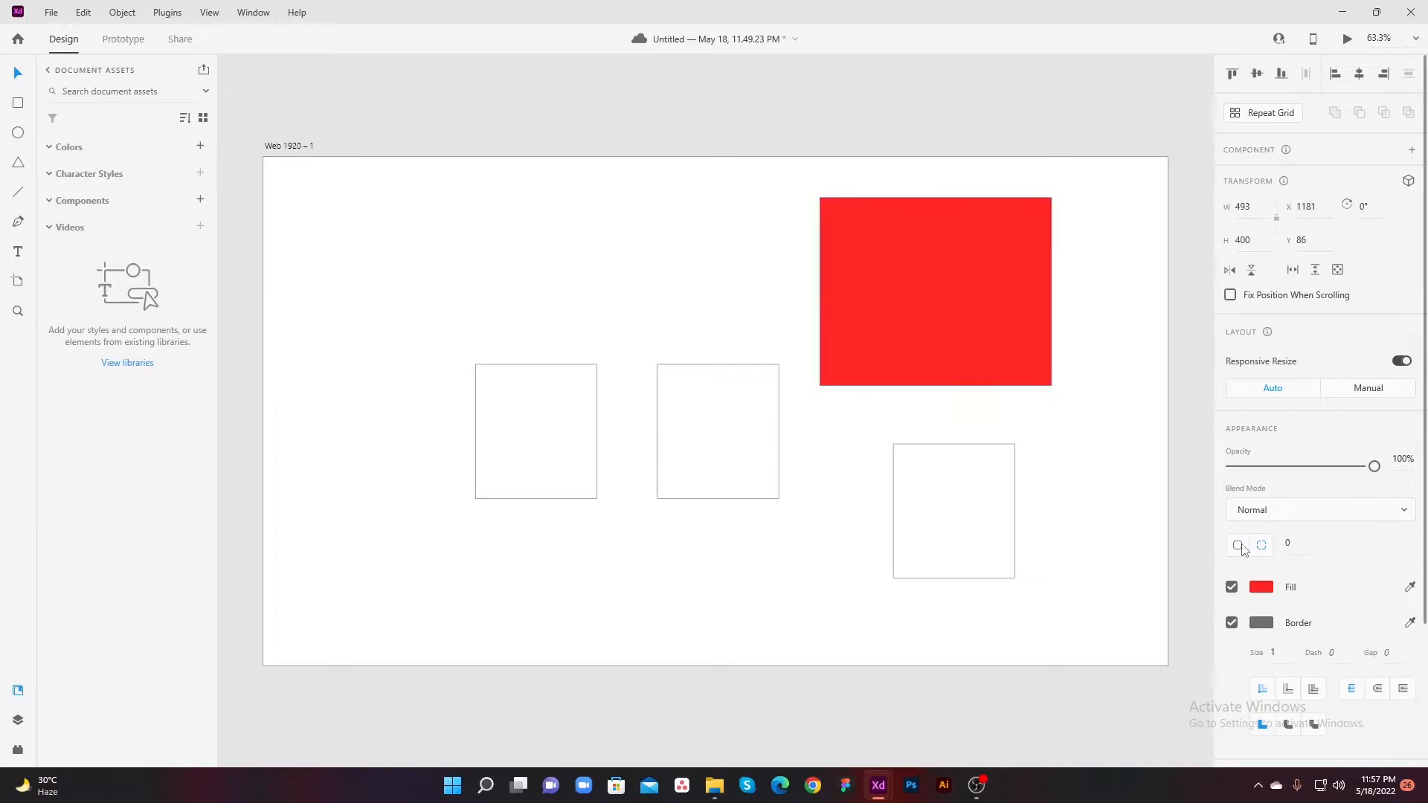
pyautogui.click(1304, 544)
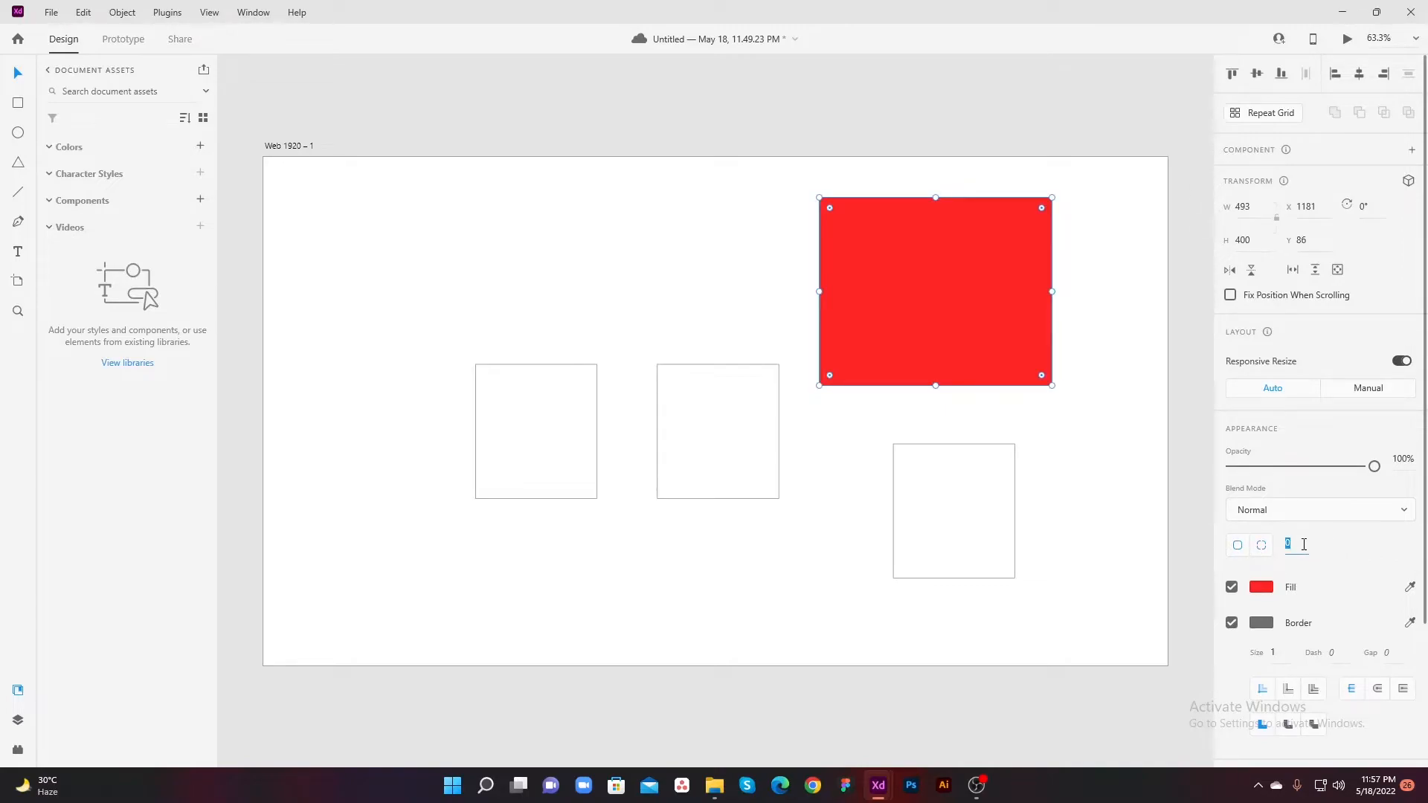
pyautogui.press('Return')
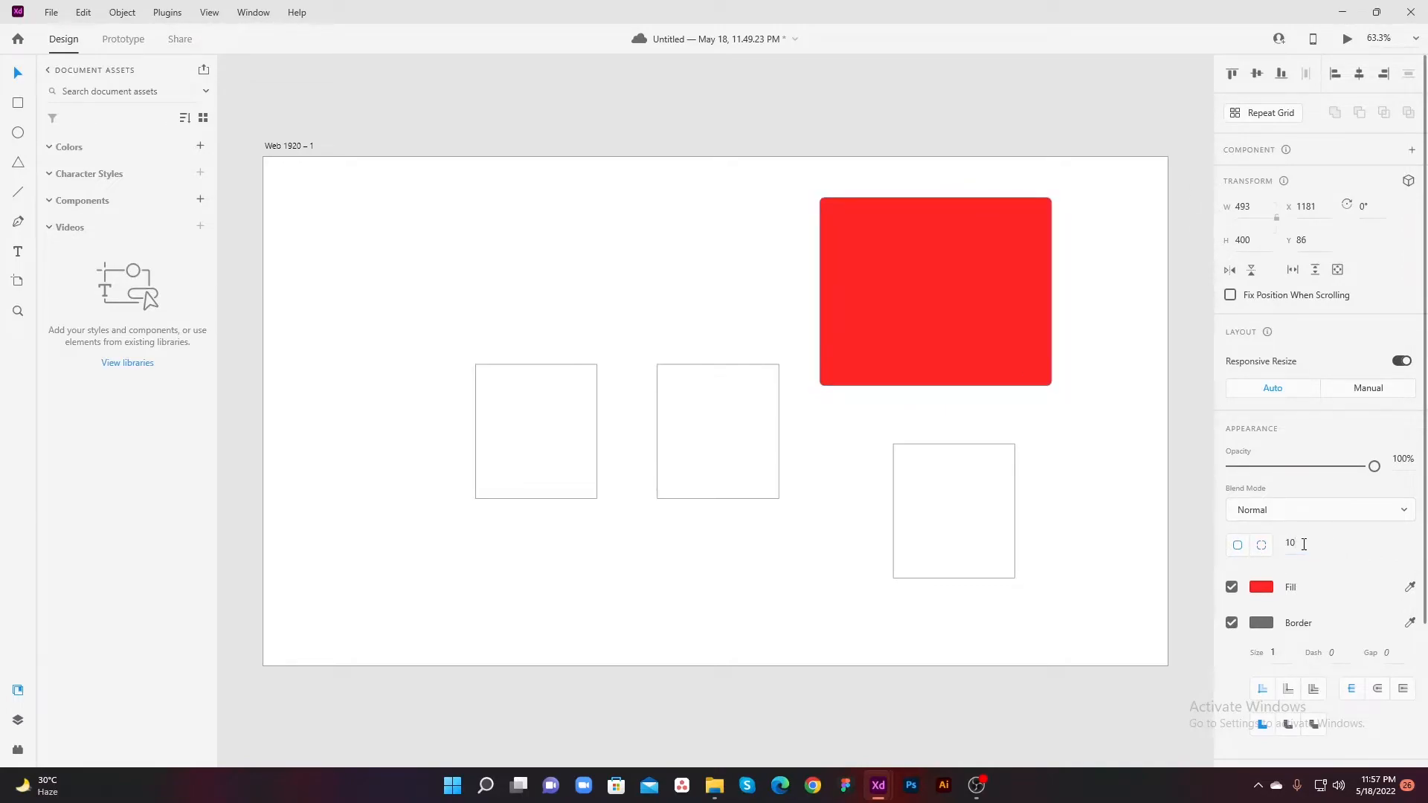
pyautogui.click(1099, 253)
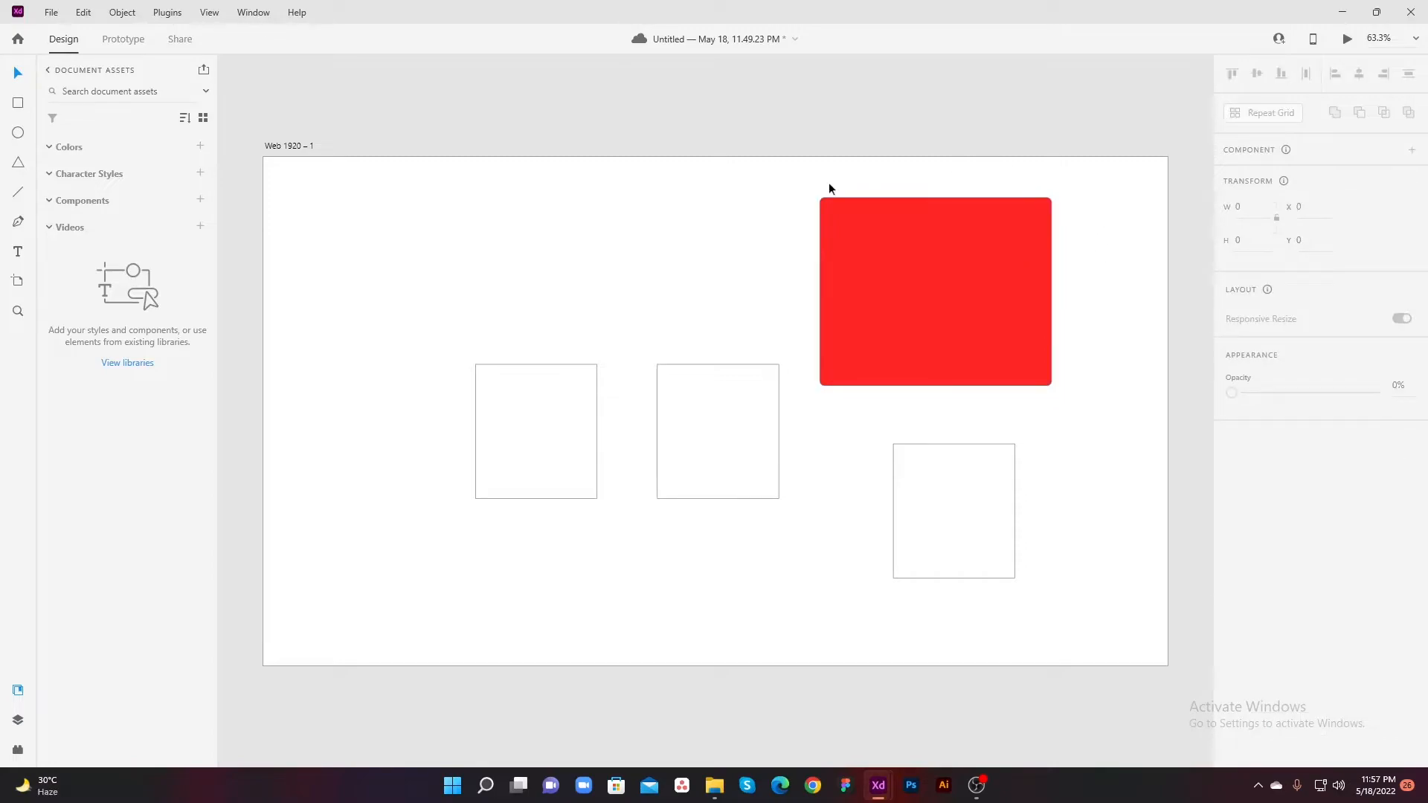
# Step: Change the rounded red rectangle's fill color to blue #268BFF, keeping the color at 100% alpha
pyautogui.click(1025, 324)
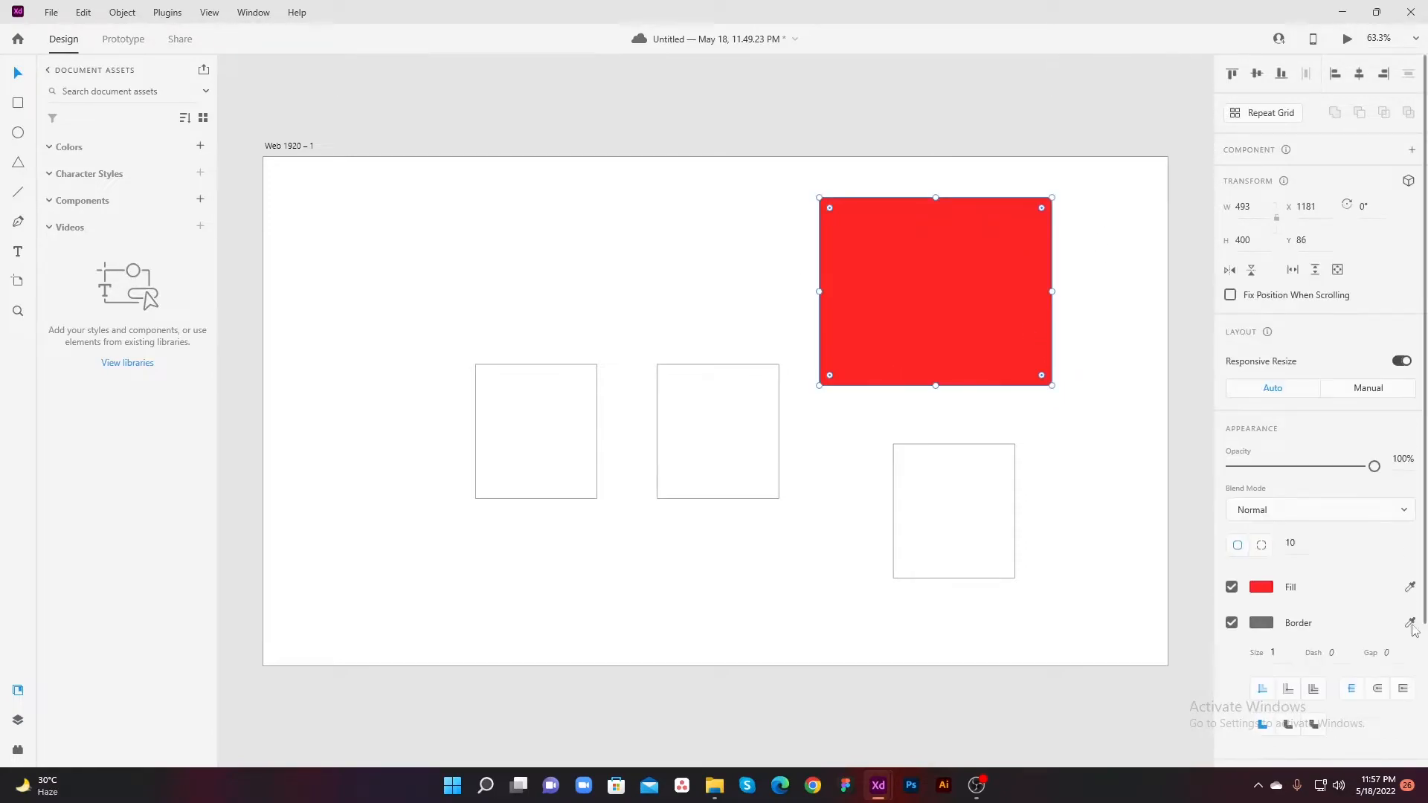
pyautogui.scroll(-5, 1269, 615)
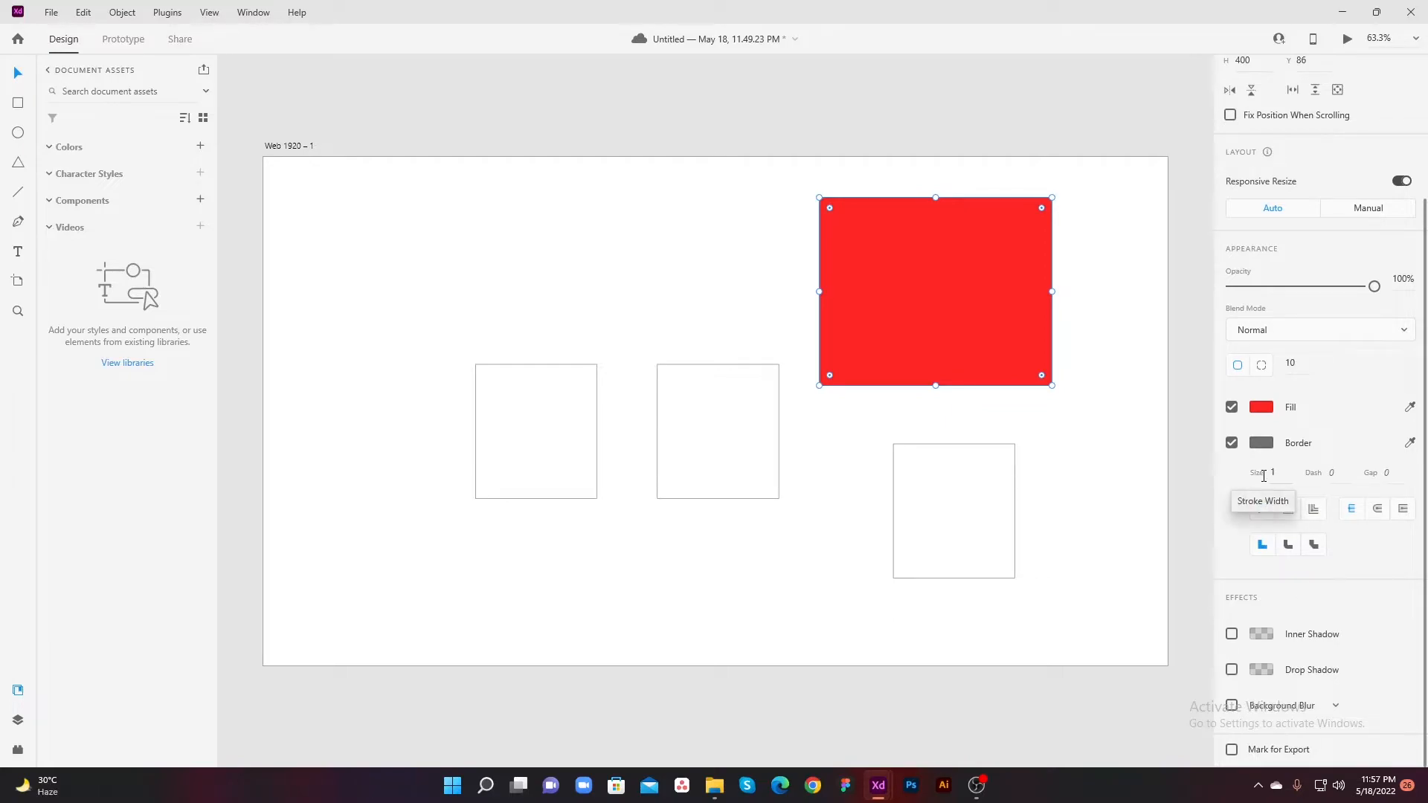
pyautogui.click(1300, 449)
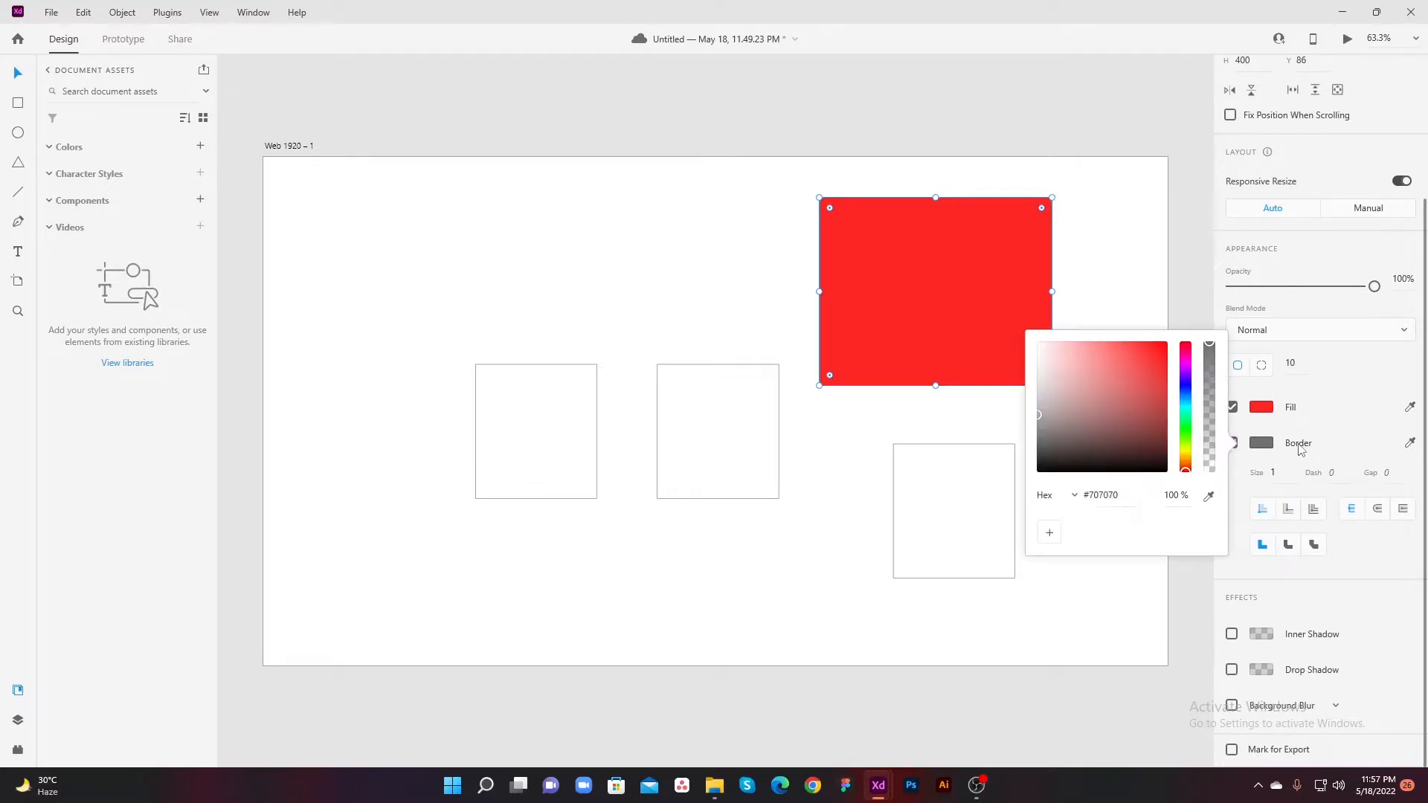
pyautogui.click(1299, 444)
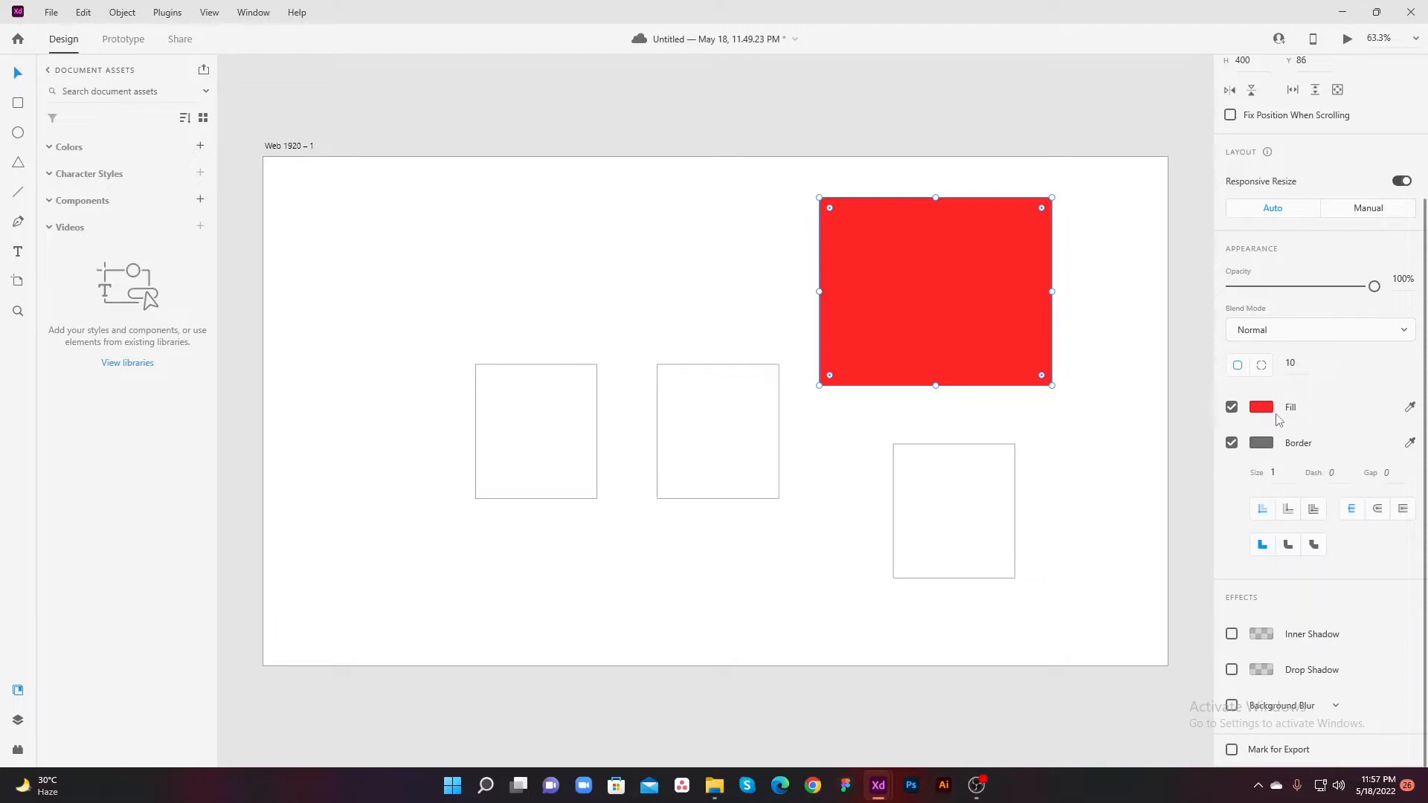
pyautogui.click(1262, 409)
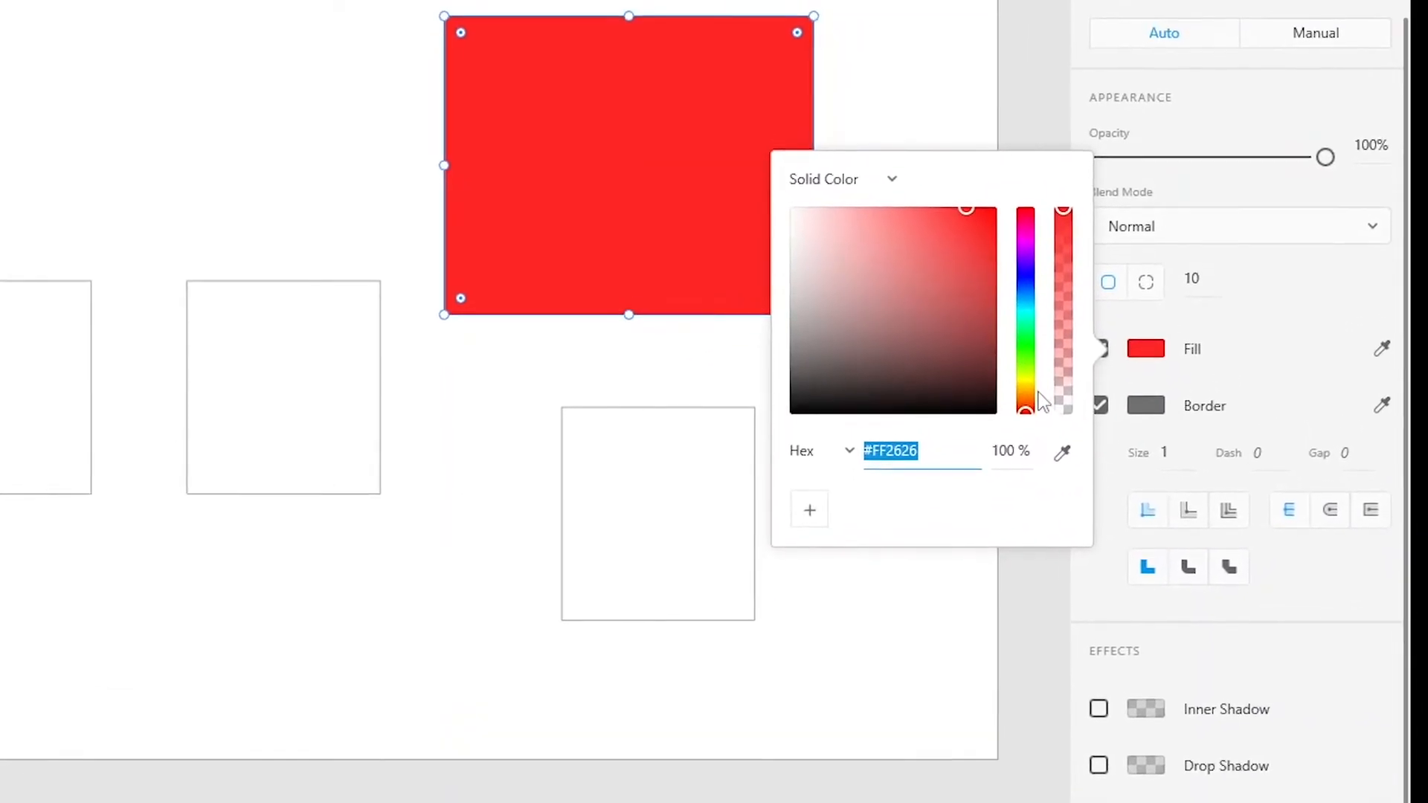
pyautogui.moveTo(1057, 471); pyautogui.dragTo(1062, 328)
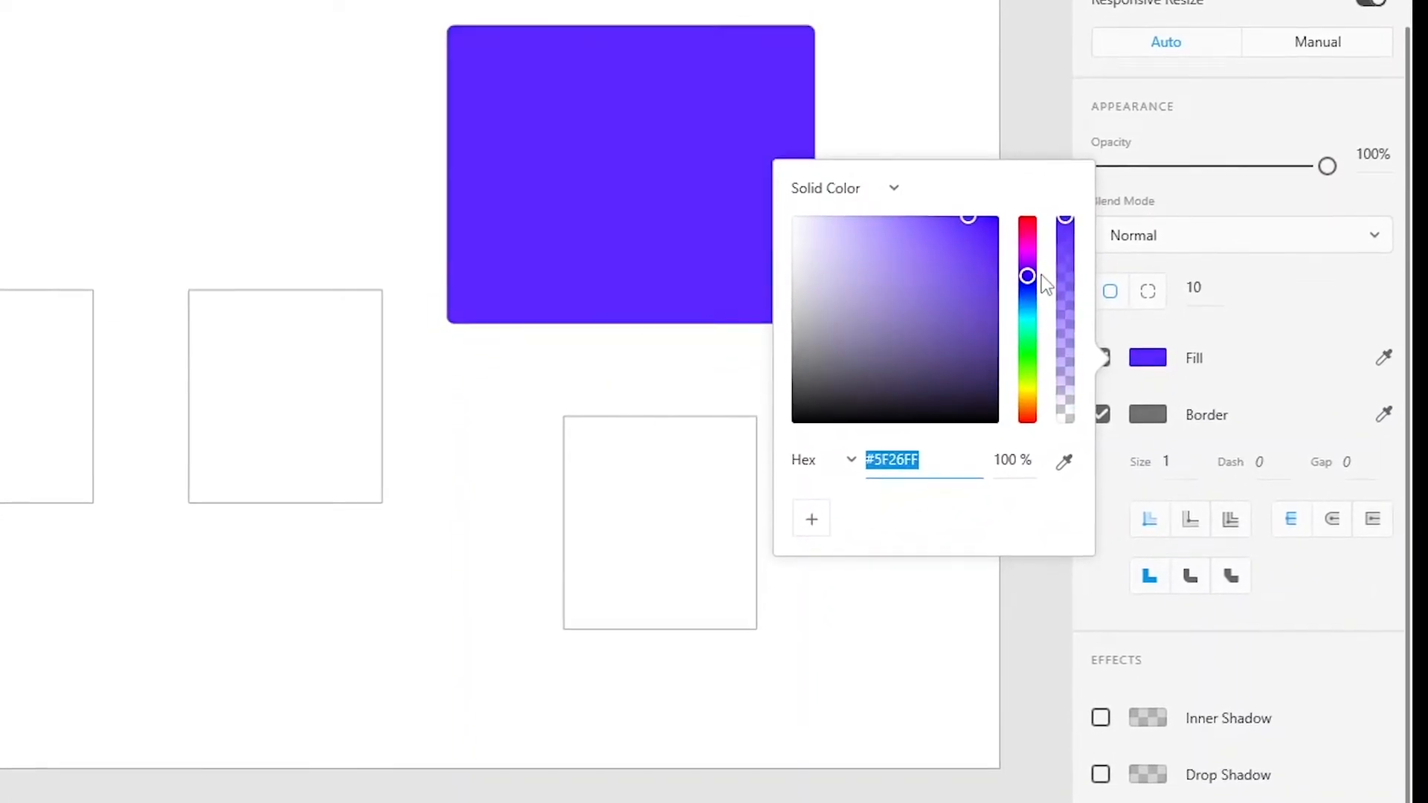
pyautogui.moveTo(1042, 276)
pyautogui.mouseDown()
pyautogui.moveTo(1039, 323)
pyautogui.moveTo(1045, 304)
pyautogui.mouseUp()
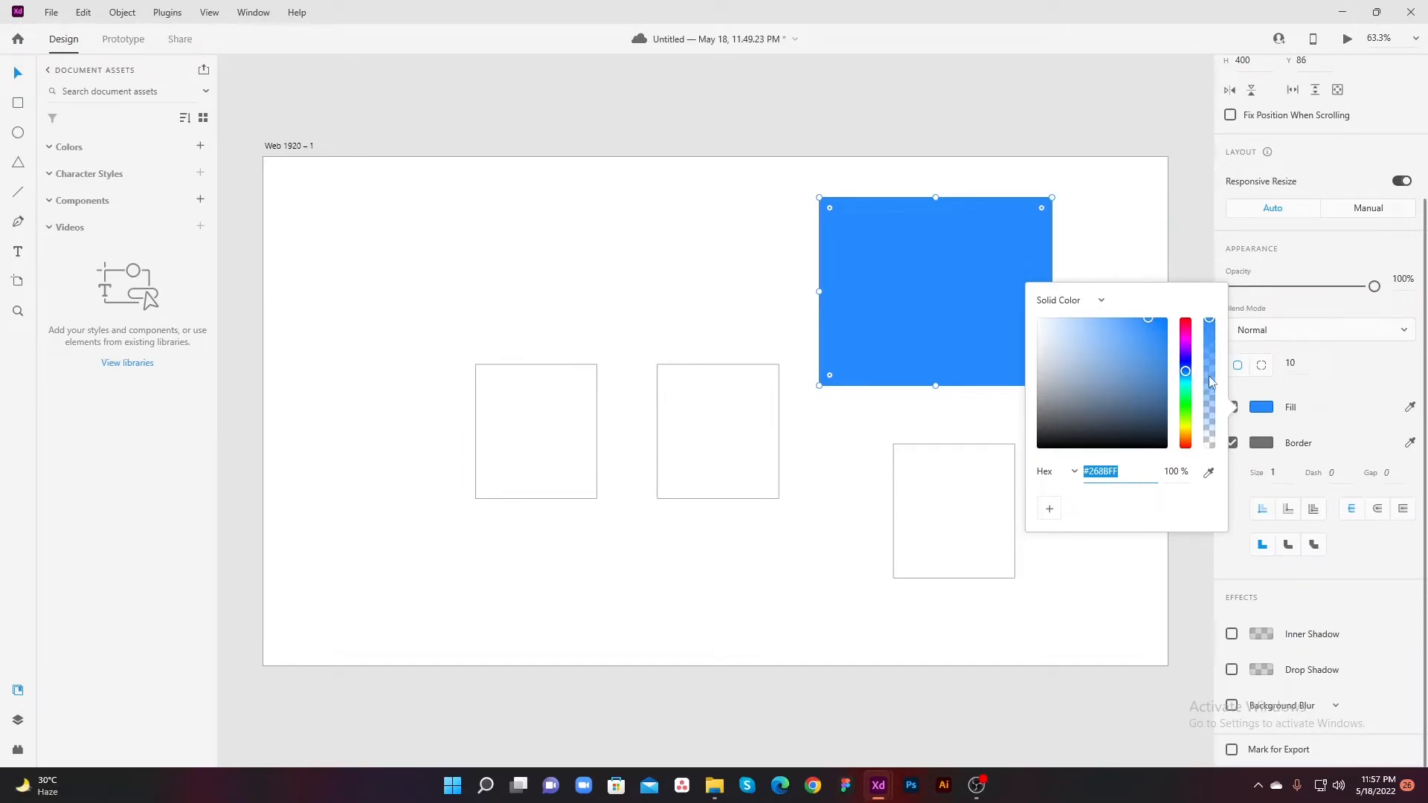
pyautogui.moveTo(1210, 416); pyautogui.dragTo(1210, 321)
# Step: Turn the blue rectangle's border off to compare its look, and turn the border back on
pyautogui.click(1262, 443)
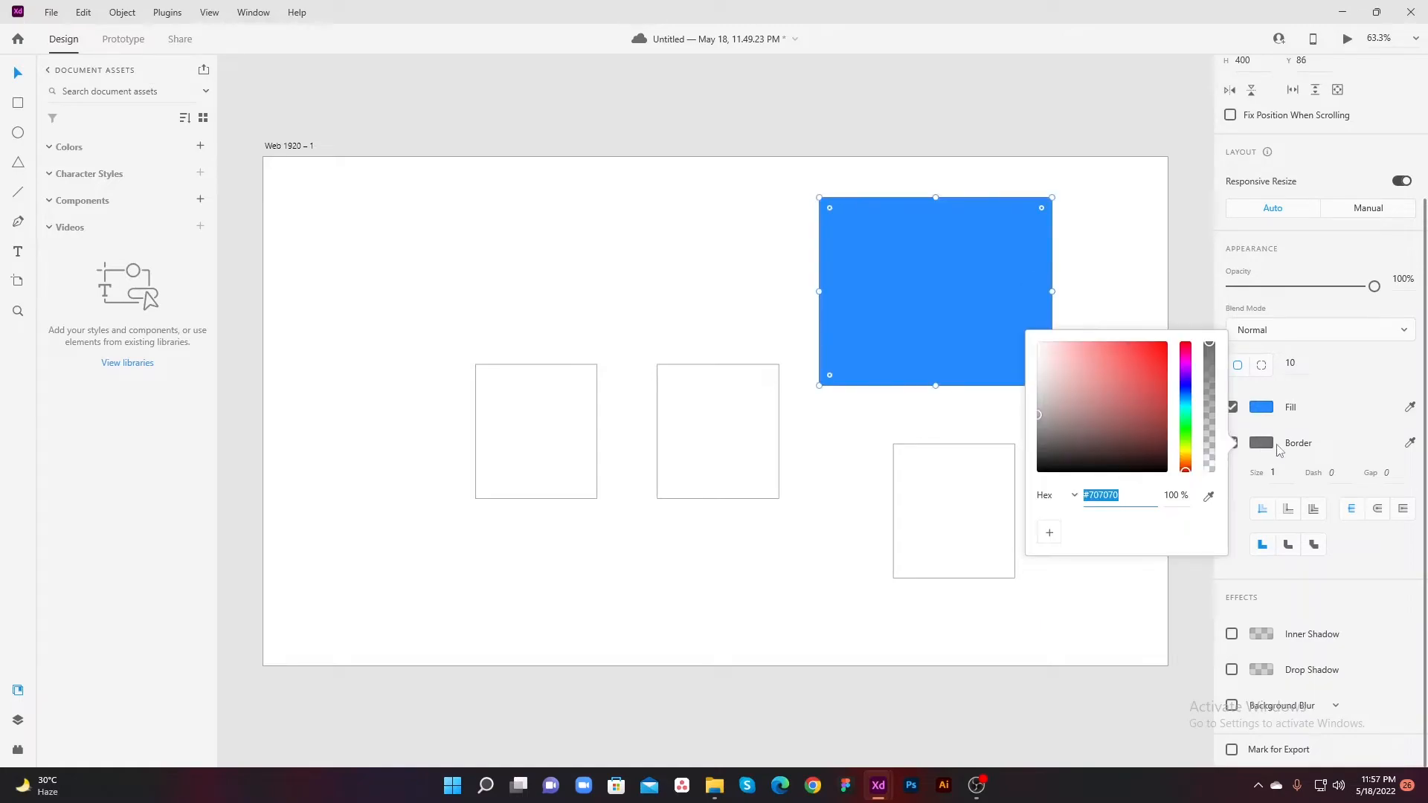
pyautogui.click(1264, 445)
pyautogui.click(1232, 444)
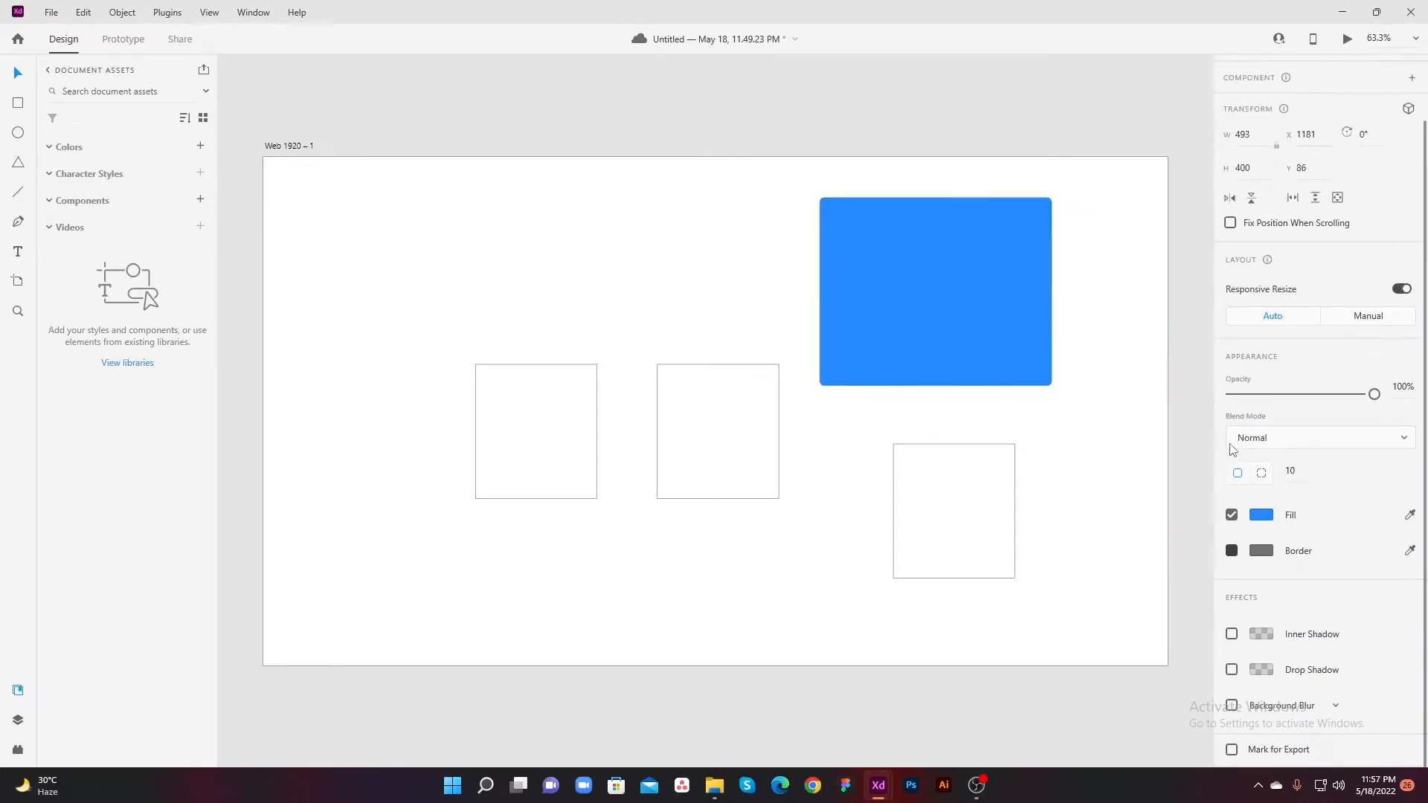
pyautogui.click(1056, 412)
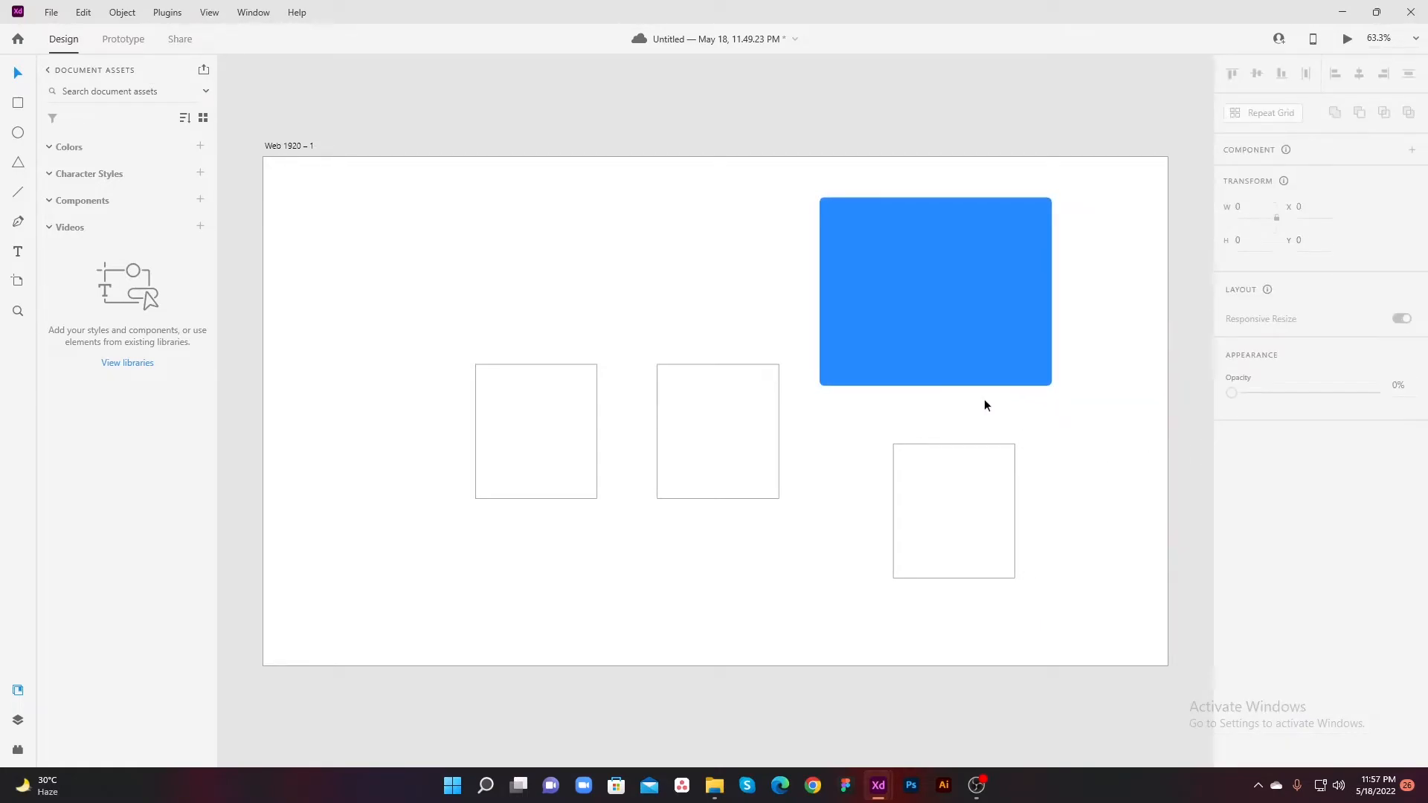
pyautogui.click(967, 351)
pyautogui.click(1232, 623)
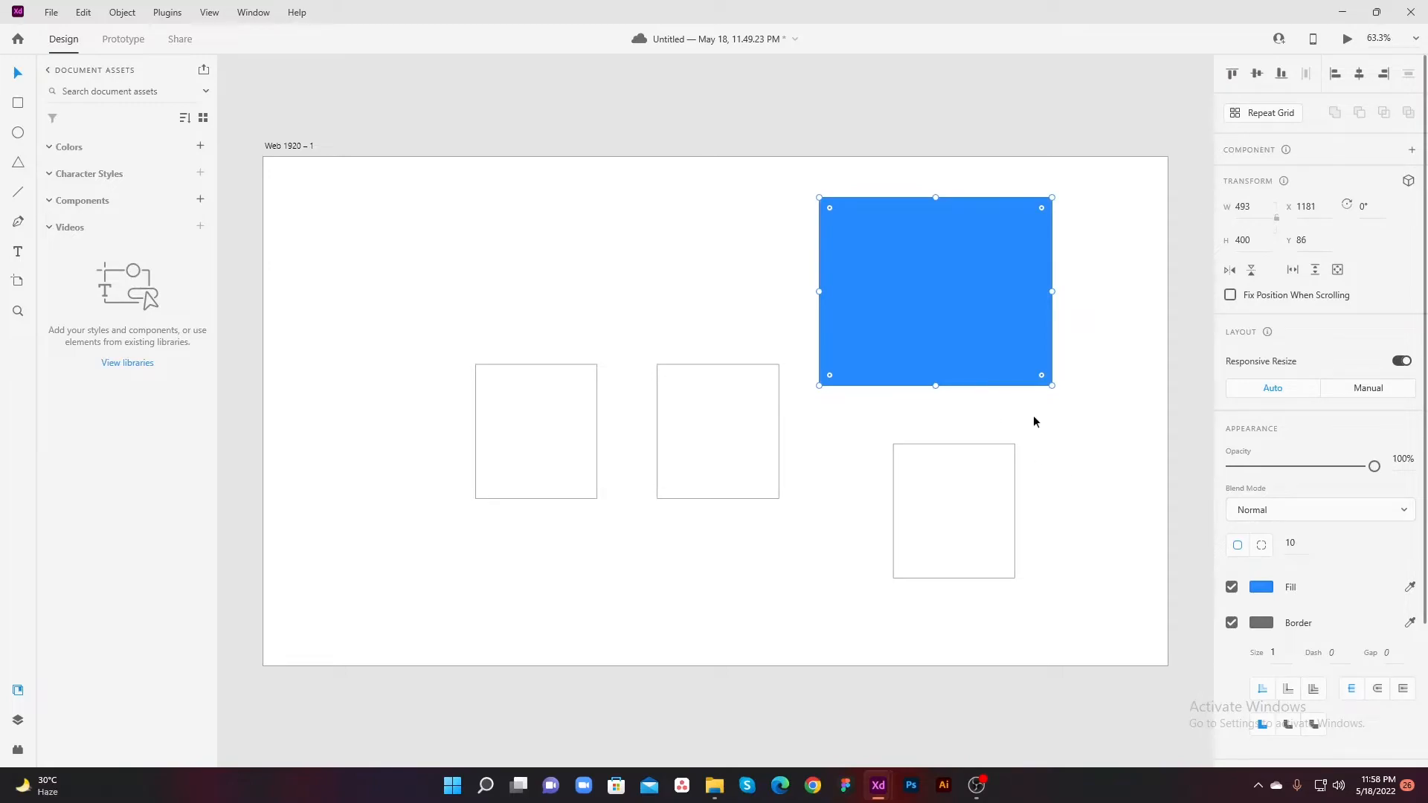
# Step: Set the blue rectangle's border size to 100 and examine the effect on the whole shape
pyautogui.scroll(10, 1034, 402)
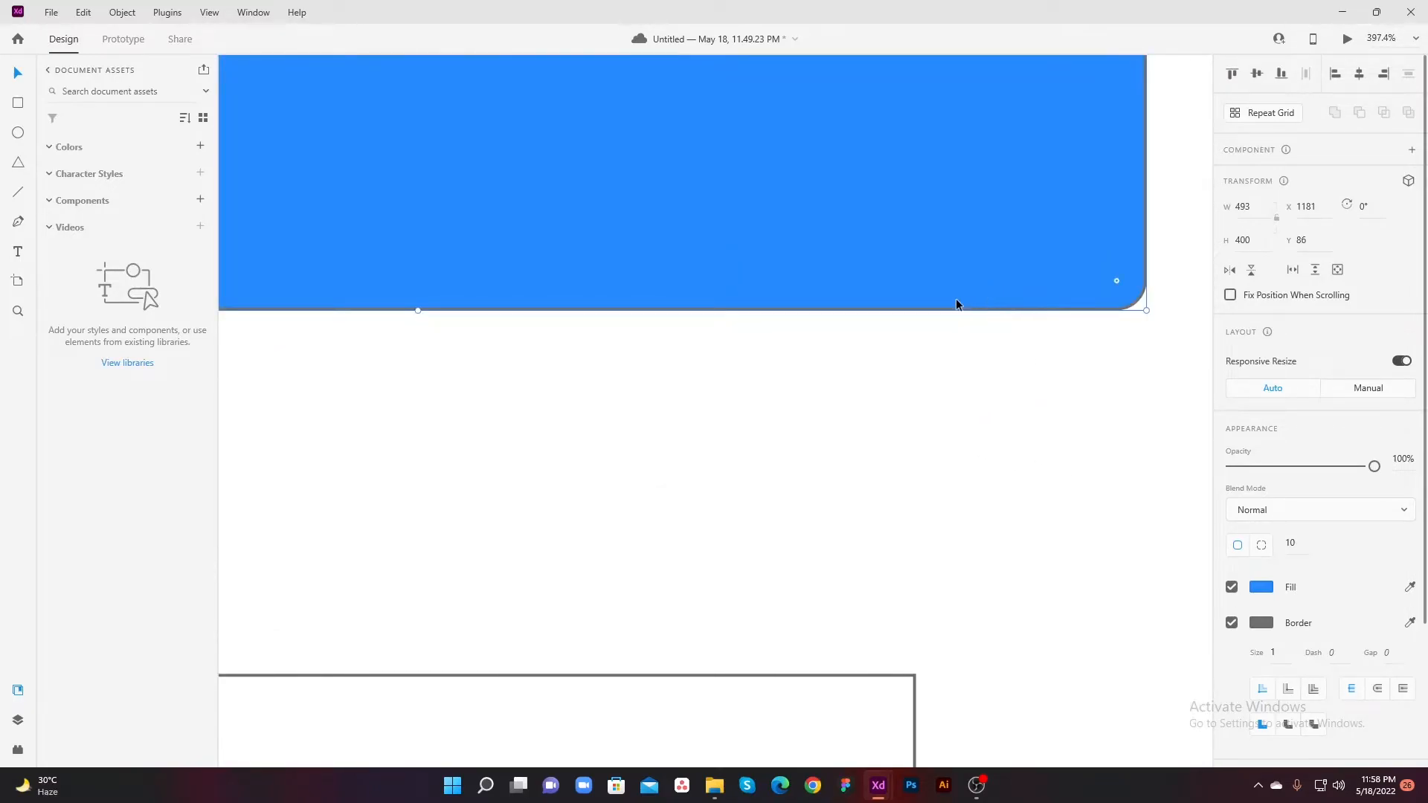
pyautogui.click(1016, 354)
pyautogui.scroll(7, 1073, 339)
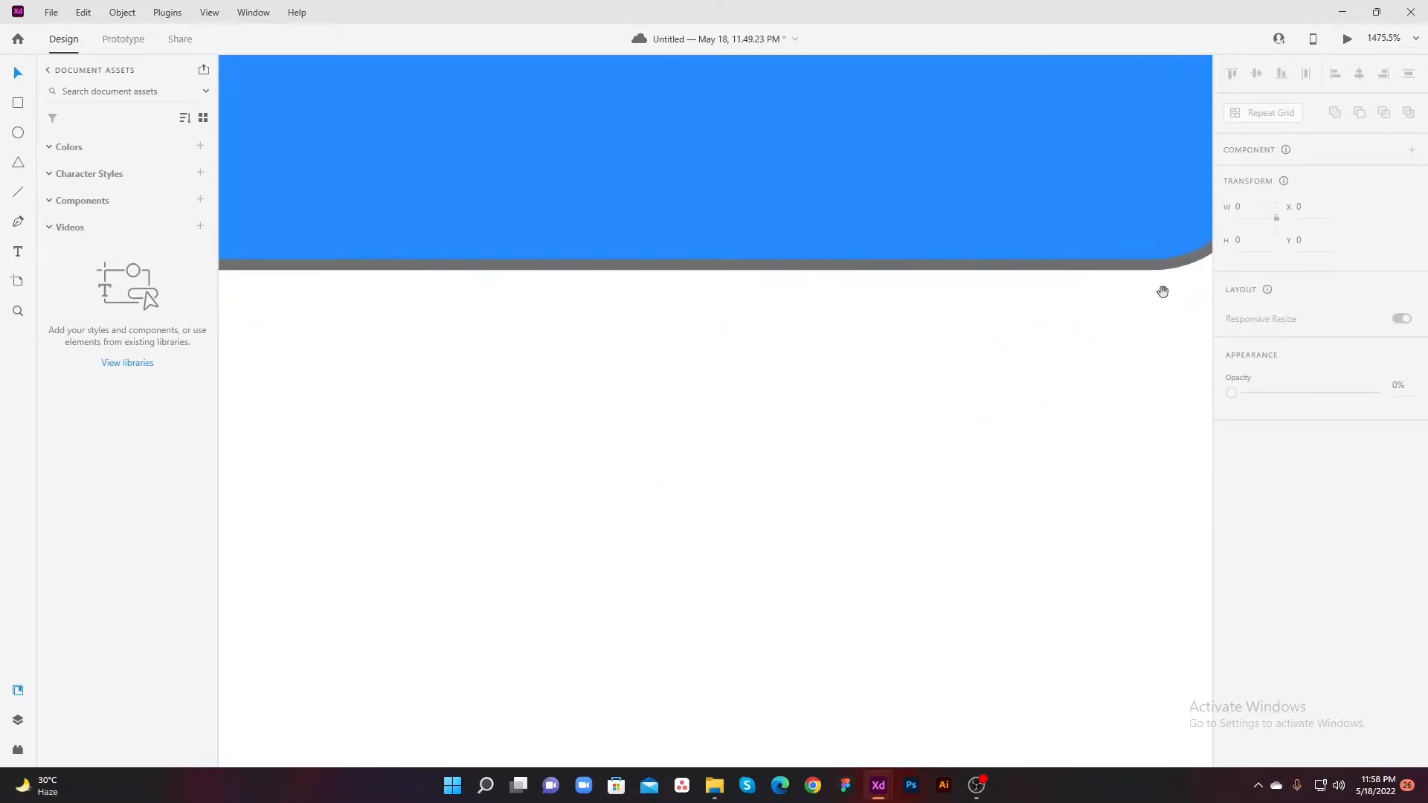
pyautogui.moveTo(1163, 293); pyautogui.dragTo(995, 443)
pyautogui.click(1006, 409)
pyautogui.scroll(-4, 1068, 493)
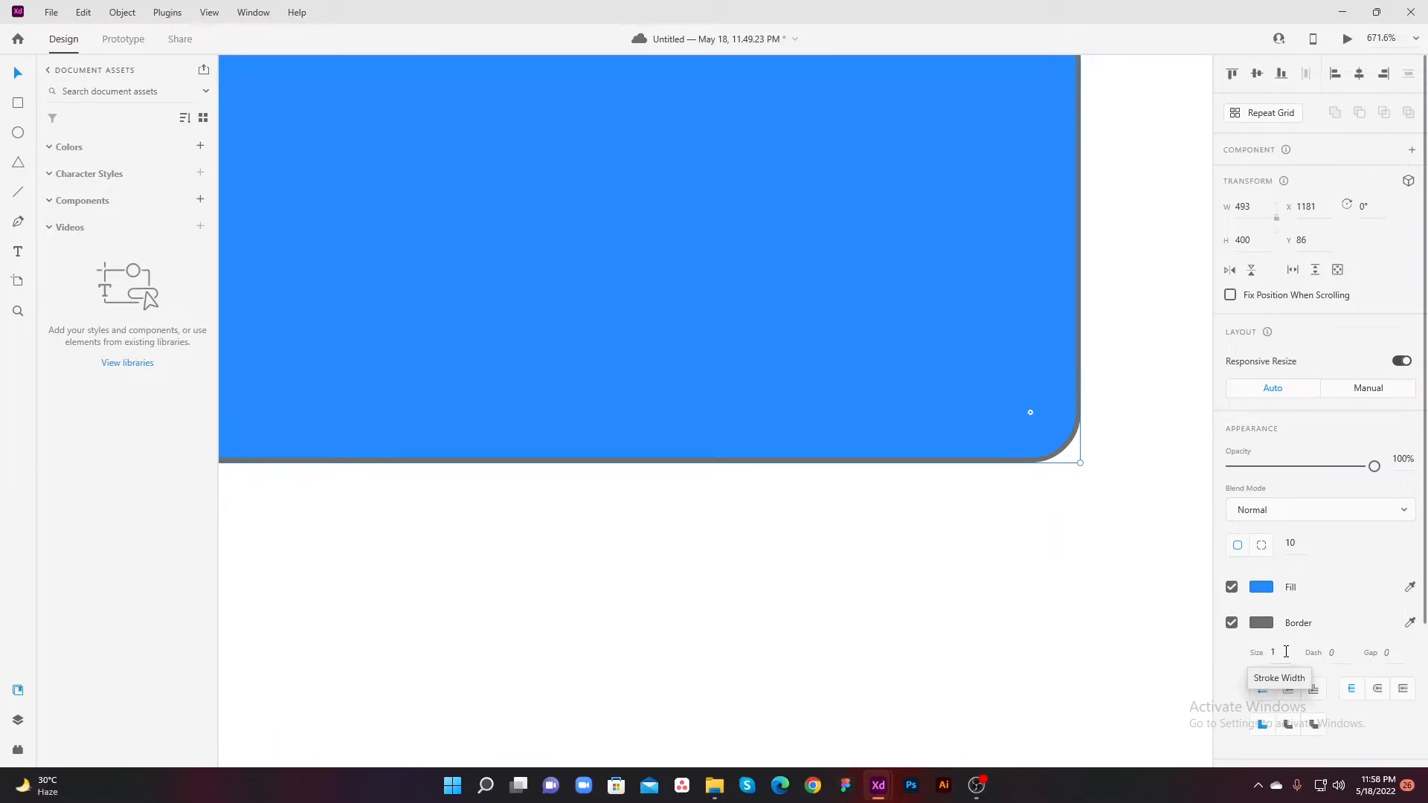
pyautogui.click(1272, 653)
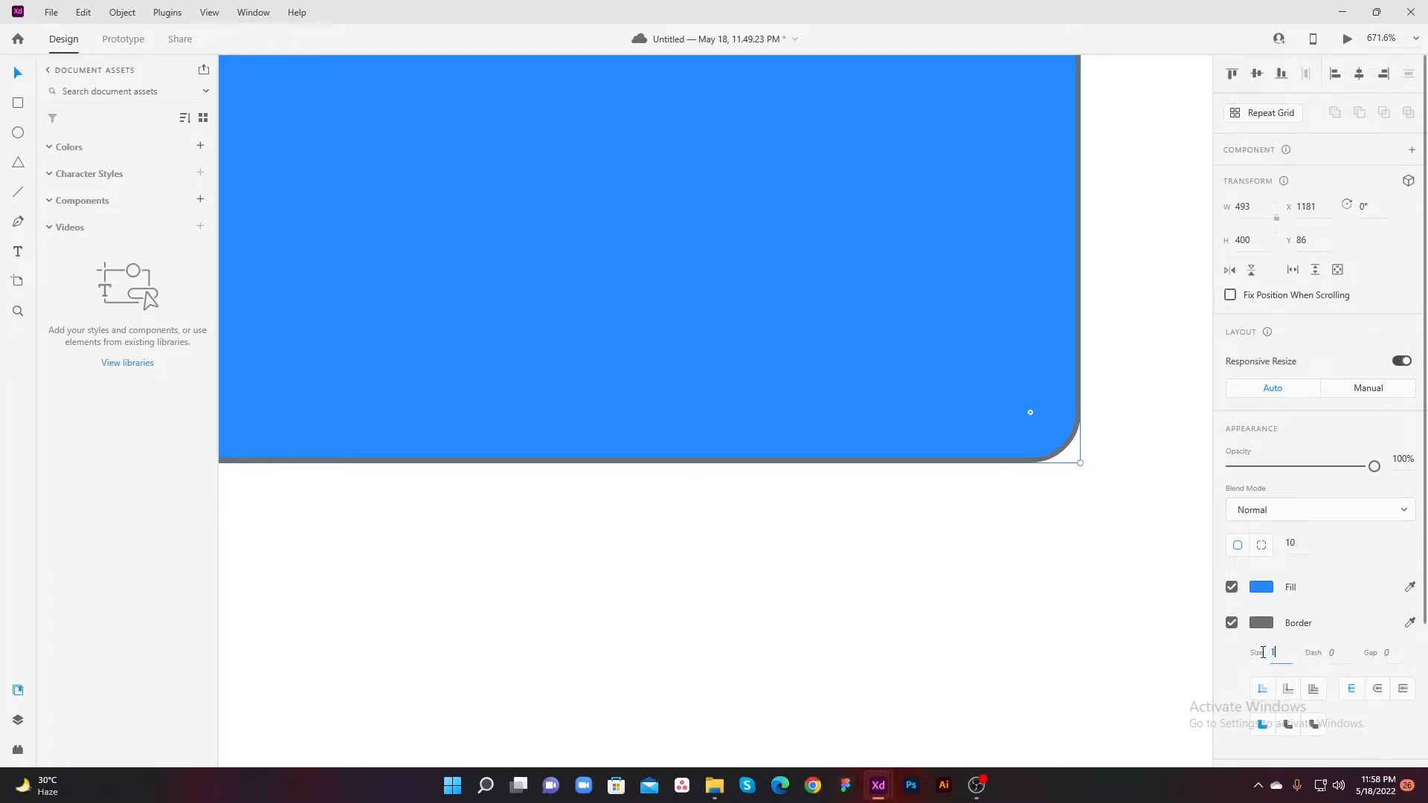
pyautogui.press('Return')
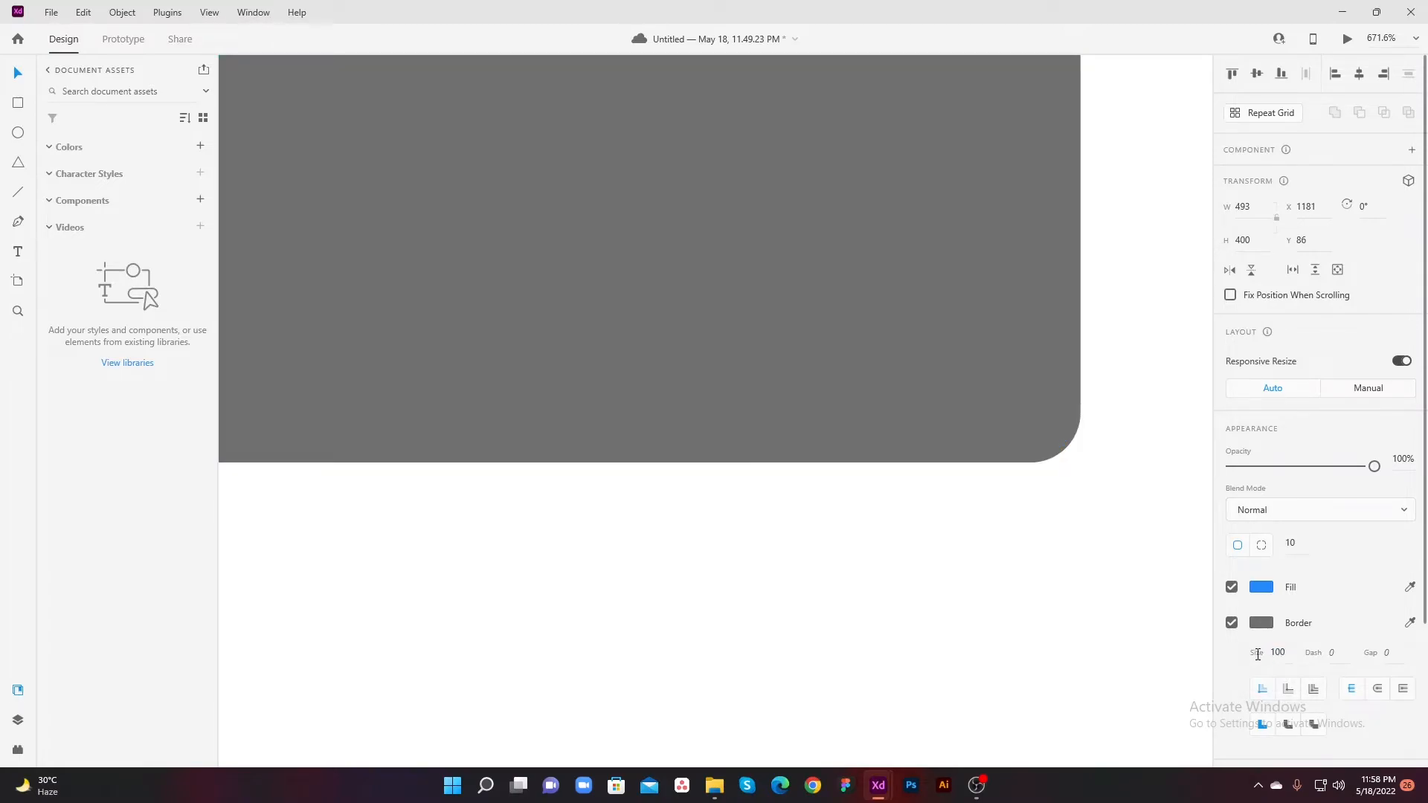
pyautogui.scroll(-10, 943, 414)
pyautogui.scroll(-3, 940, 421)
# Step: Set the blue rectangle's border size to 10
pyautogui.click(1289, 654)
pyautogui.write('10')
pyautogui.press('Return')
# Step: Try the outer stroke alignment on the blue rectangle's border, and change it to center stroke
pyautogui.scroll(7, 945, 402)
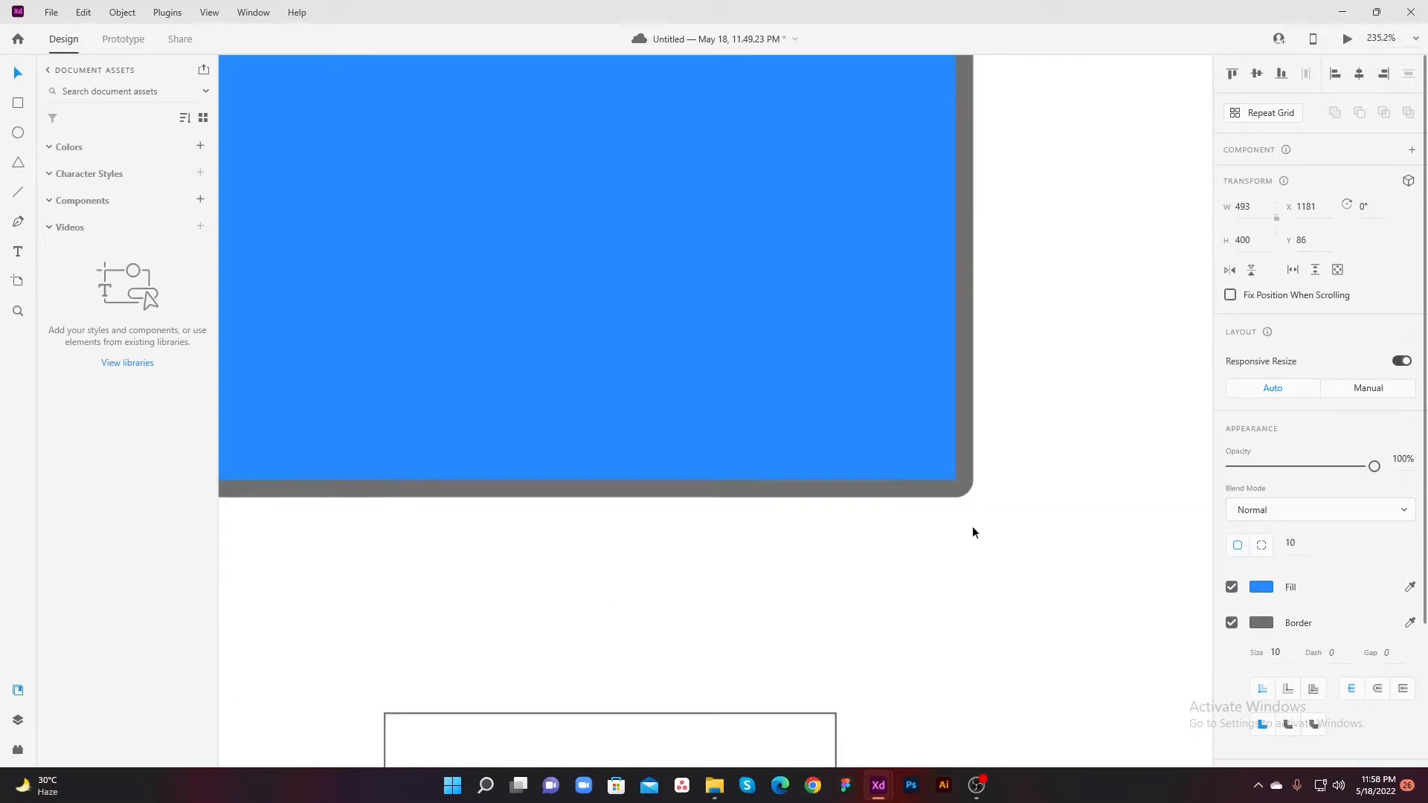
pyautogui.scroll(5, 972, 532)
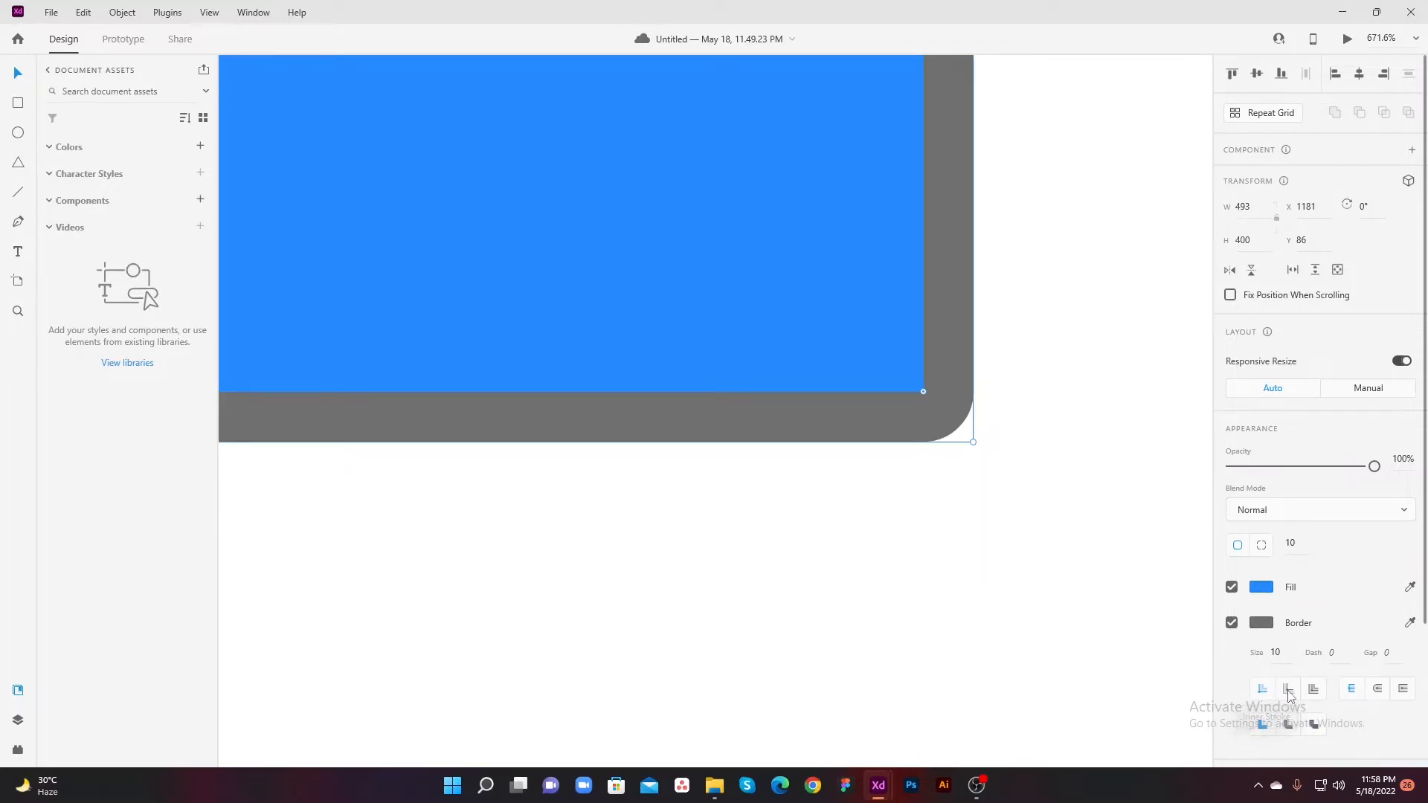
pyautogui.click(1291, 692)
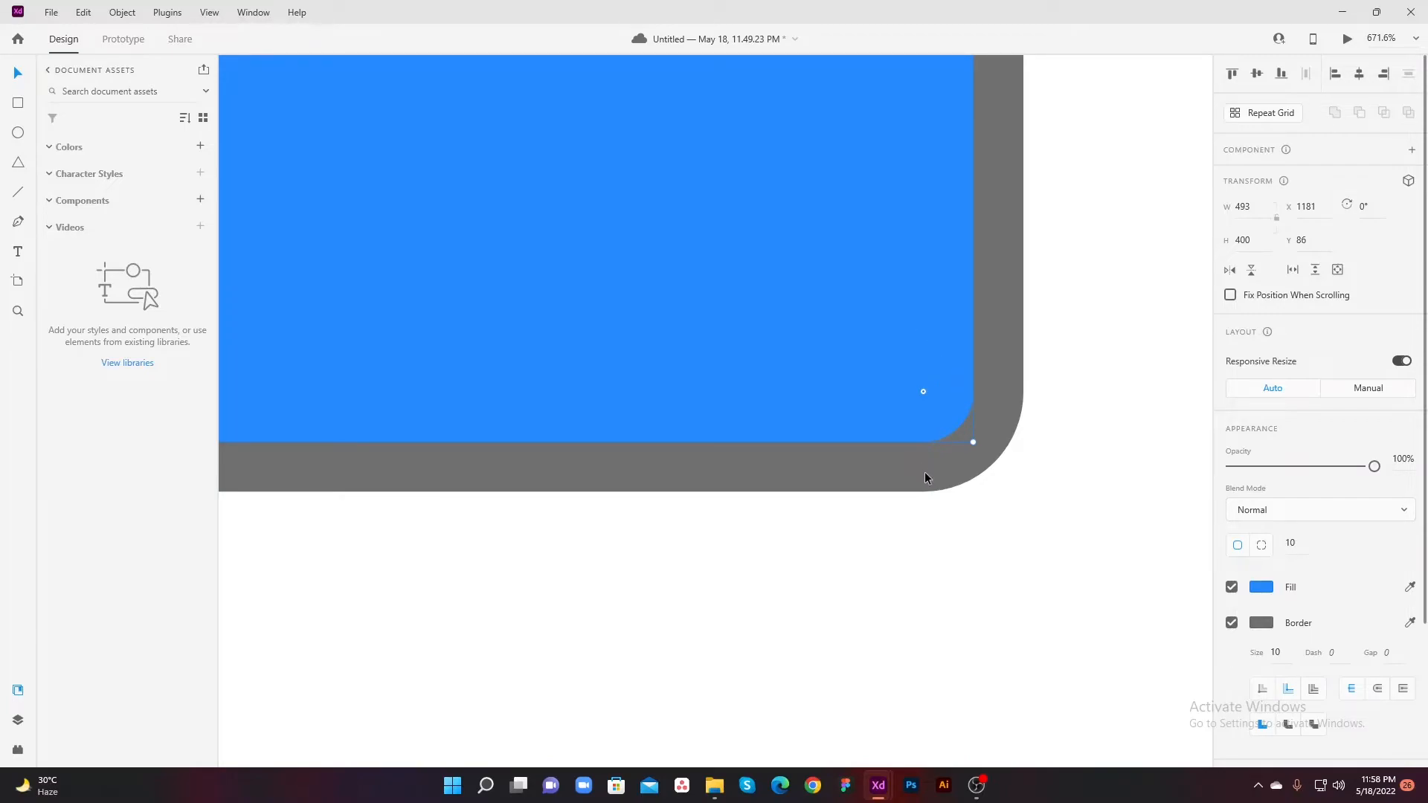
pyautogui.click(1313, 692)
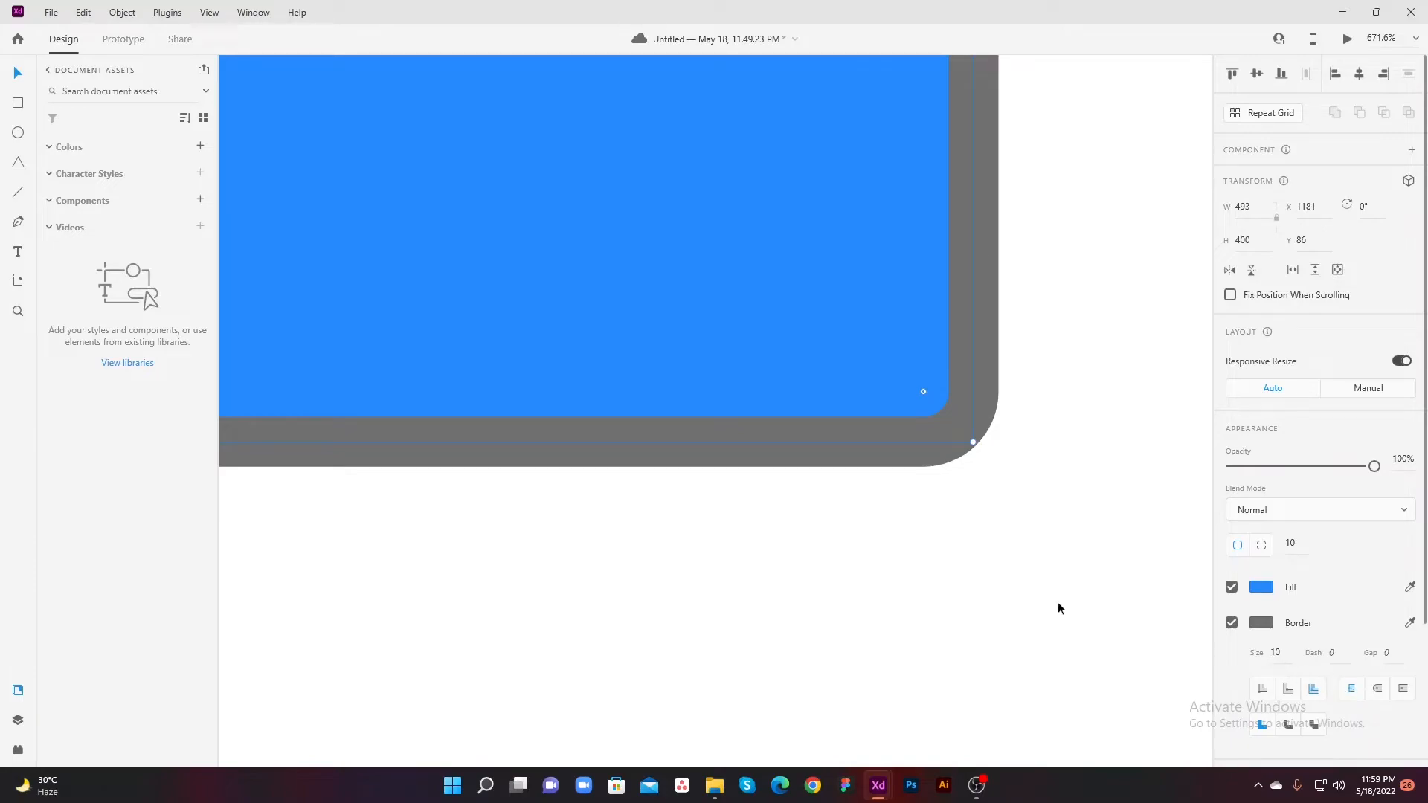
# Step: Draw a horizontal line about 85 wide below the blue rectangle and set its border size to 10
pyautogui.click(802, 587)
pyautogui.press('l')
pyautogui.moveTo(700, 569); pyautogui.dragTo(1126, 571)
pyautogui.click(1281, 585)
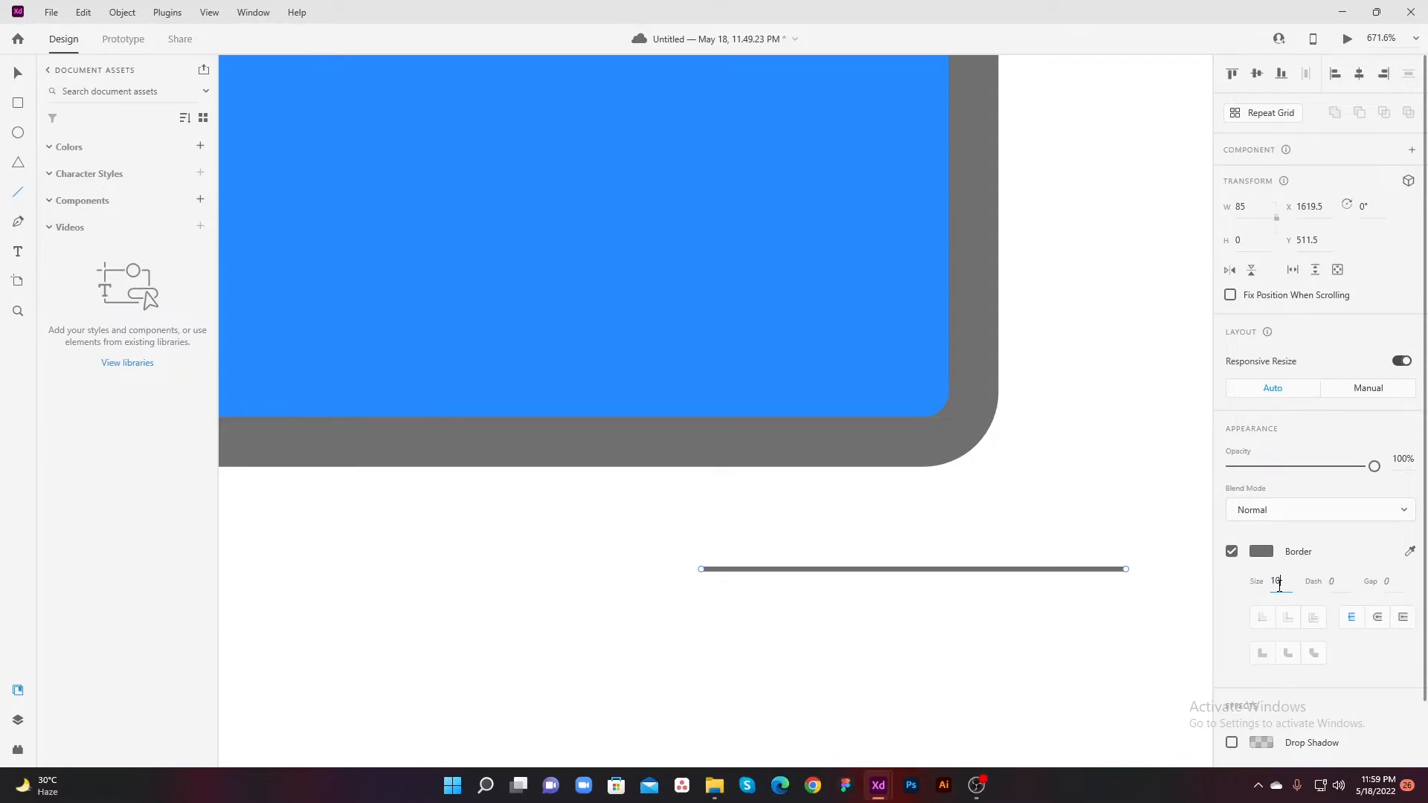
pyautogui.press('Return')
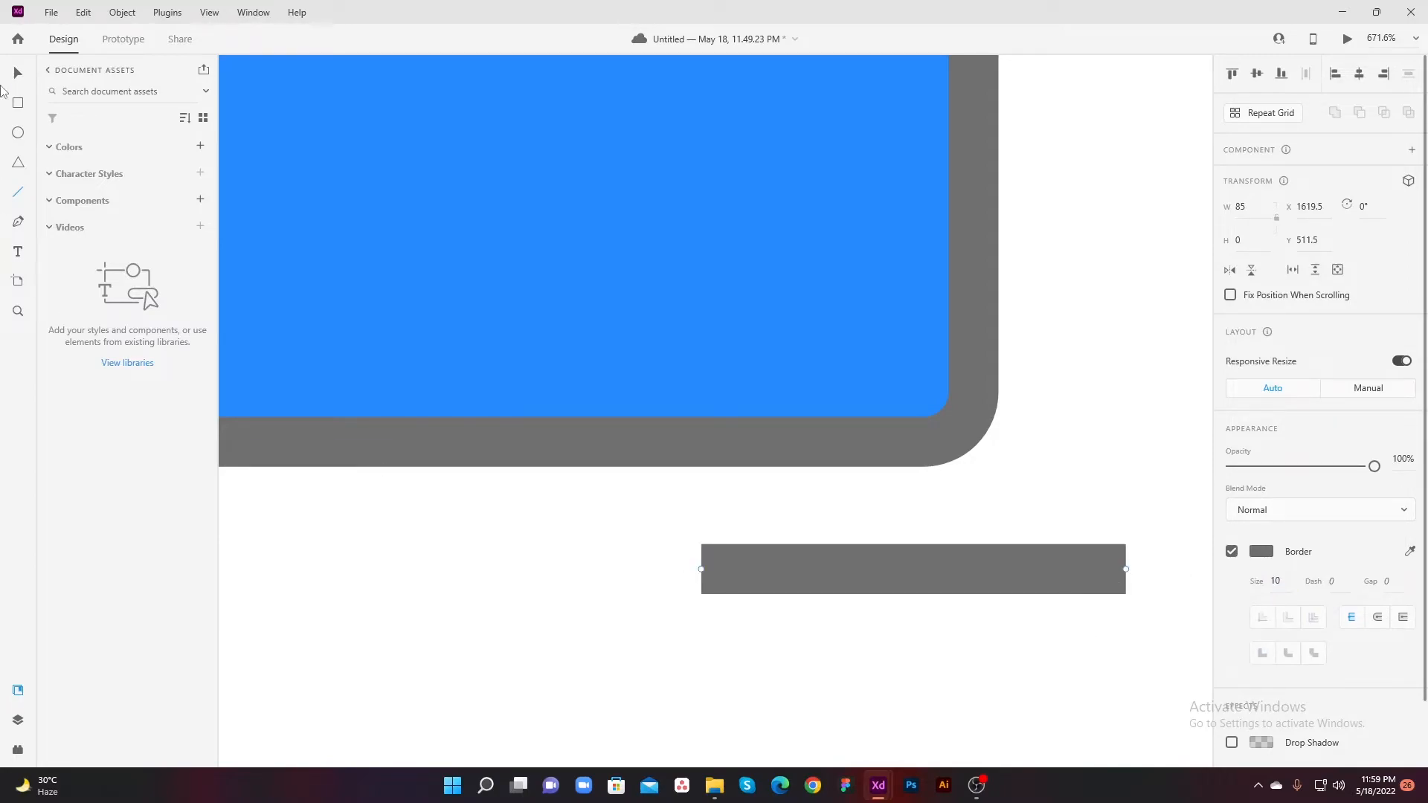
pyautogui.click(18, 73)
pyautogui.click(746, 640)
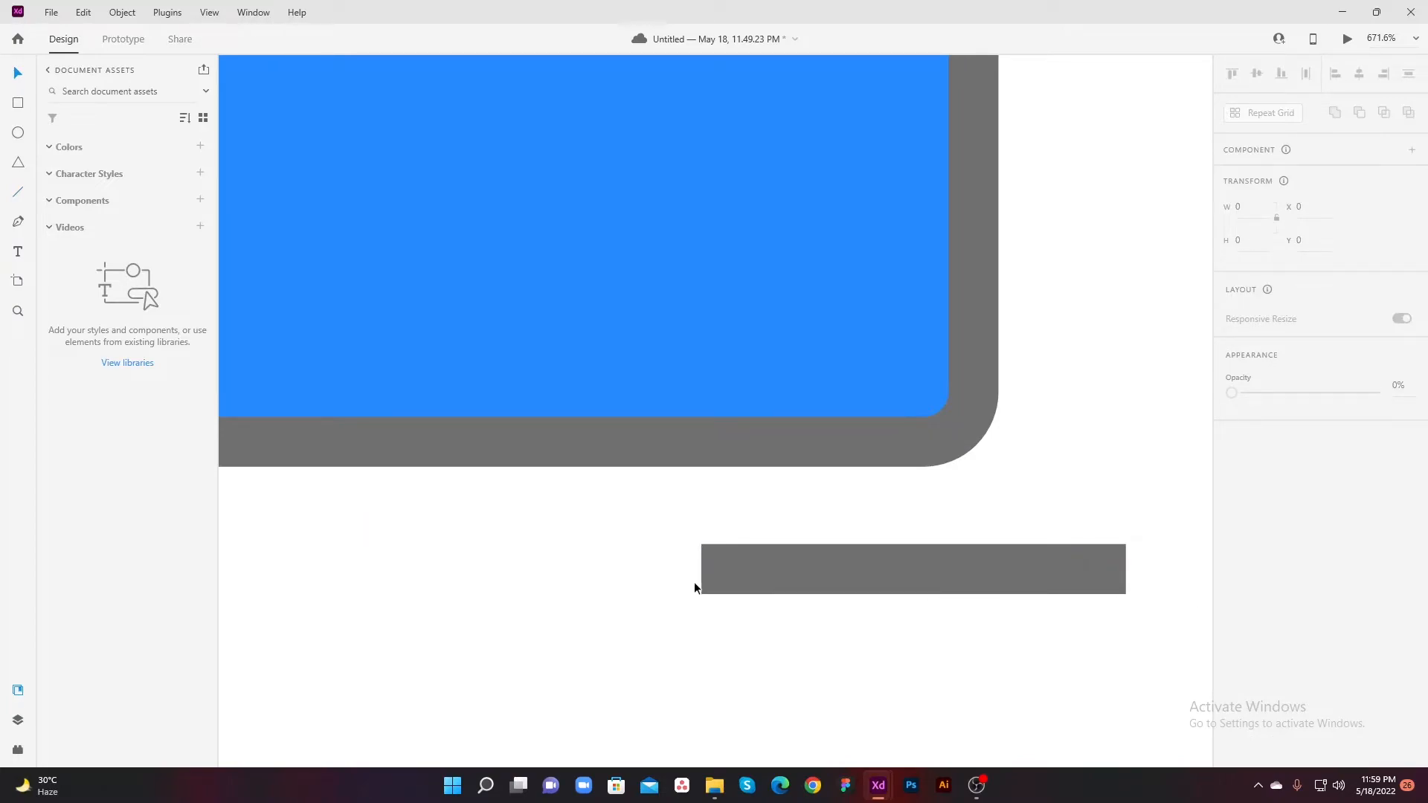
# Step: Apply the round cap to the thick line and examine its ends
pyautogui.click(1067, 593)
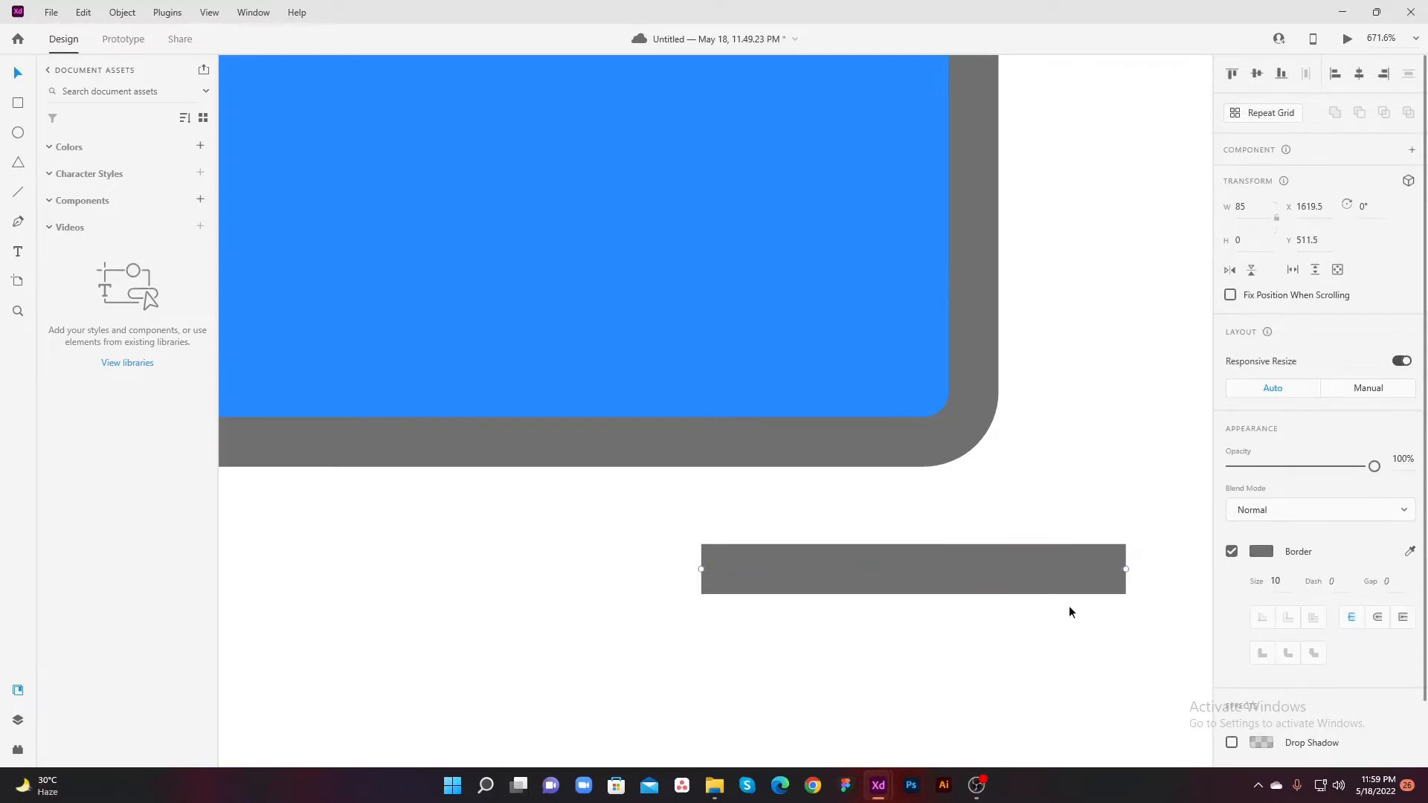
pyautogui.click(1378, 618)
pyautogui.moveTo(1170, 531); pyautogui.dragTo(655, 617)
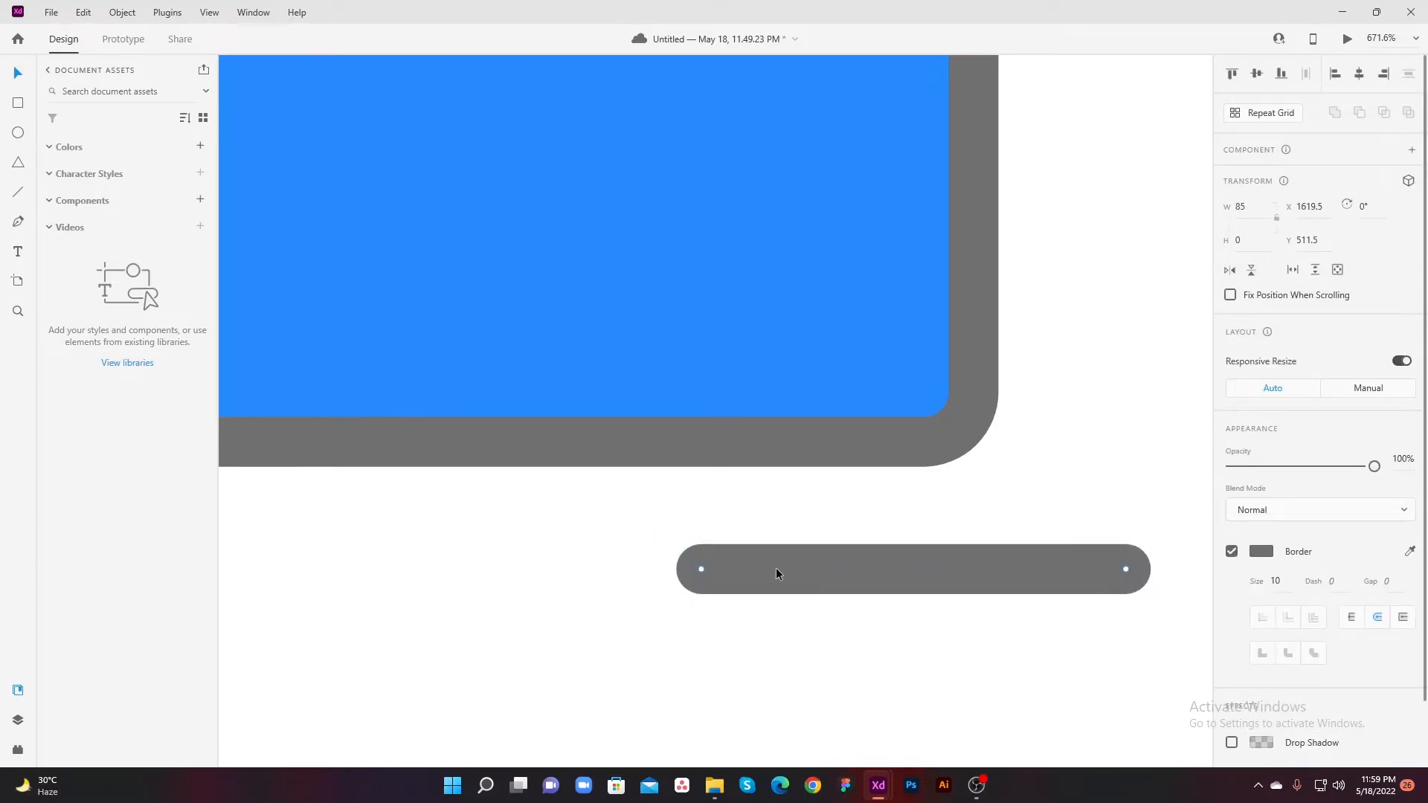
pyautogui.click(1114, 639)
# Step: Try the projecting cap on the thick line, and return it to the butt cap
pyautogui.click(1094, 585)
pyautogui.click(1403, 617)
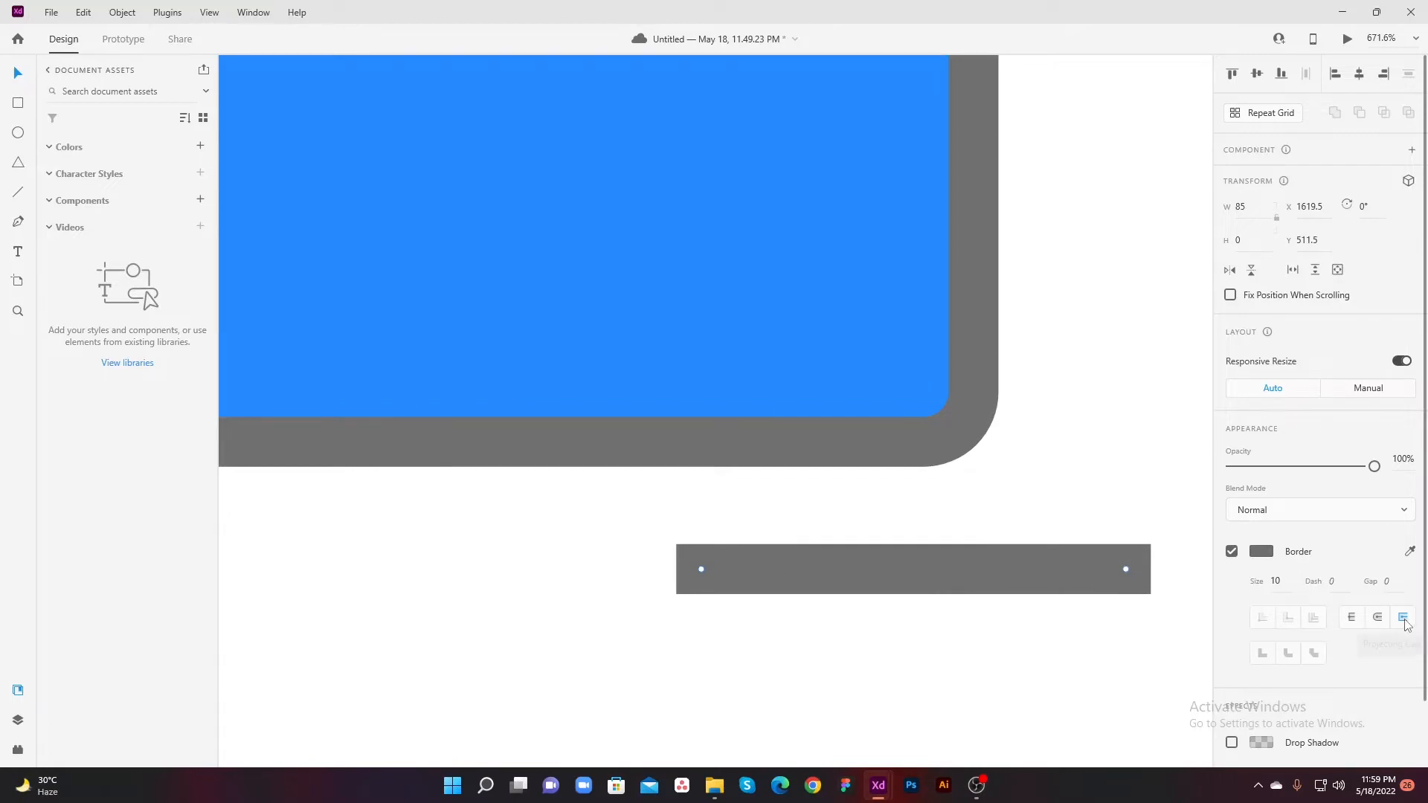
pyautogui.click(1352, 618)
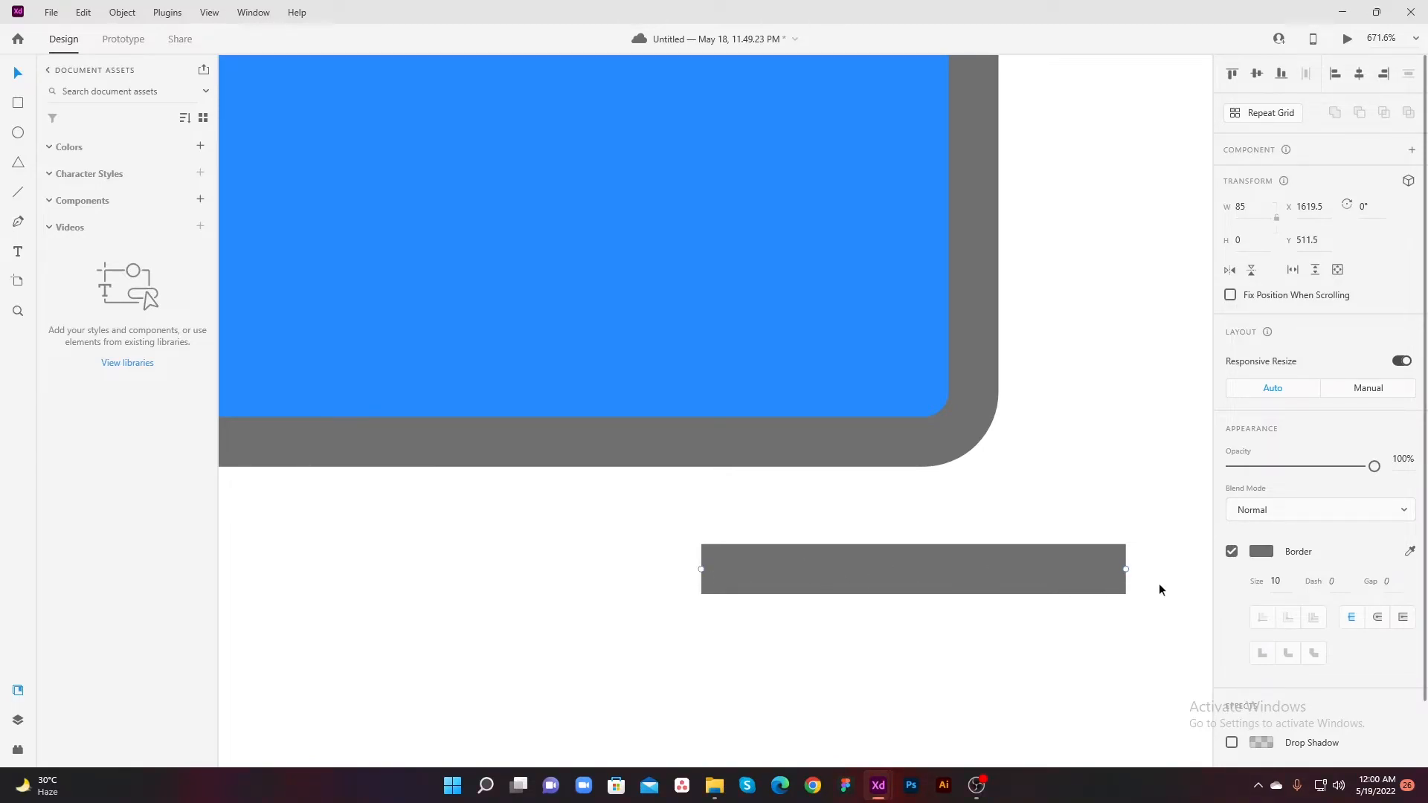
pyautogui.click(1098, 647)
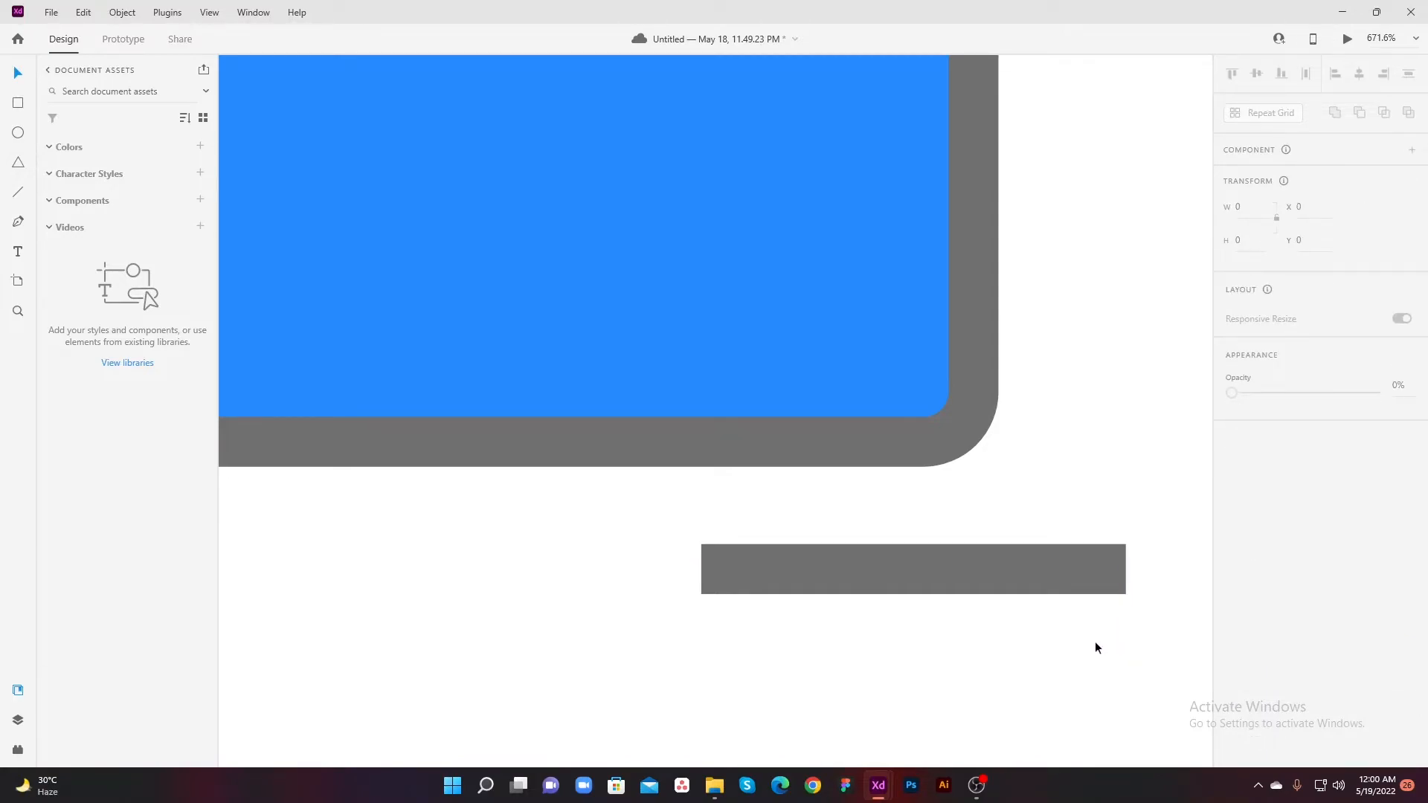
# Step: Delete the thick line below the blue rectangle
pyautogui.click(1003, 565)
pyautogui.scroll(-2, 1266, 631)
pyautogui.click(673, 262)
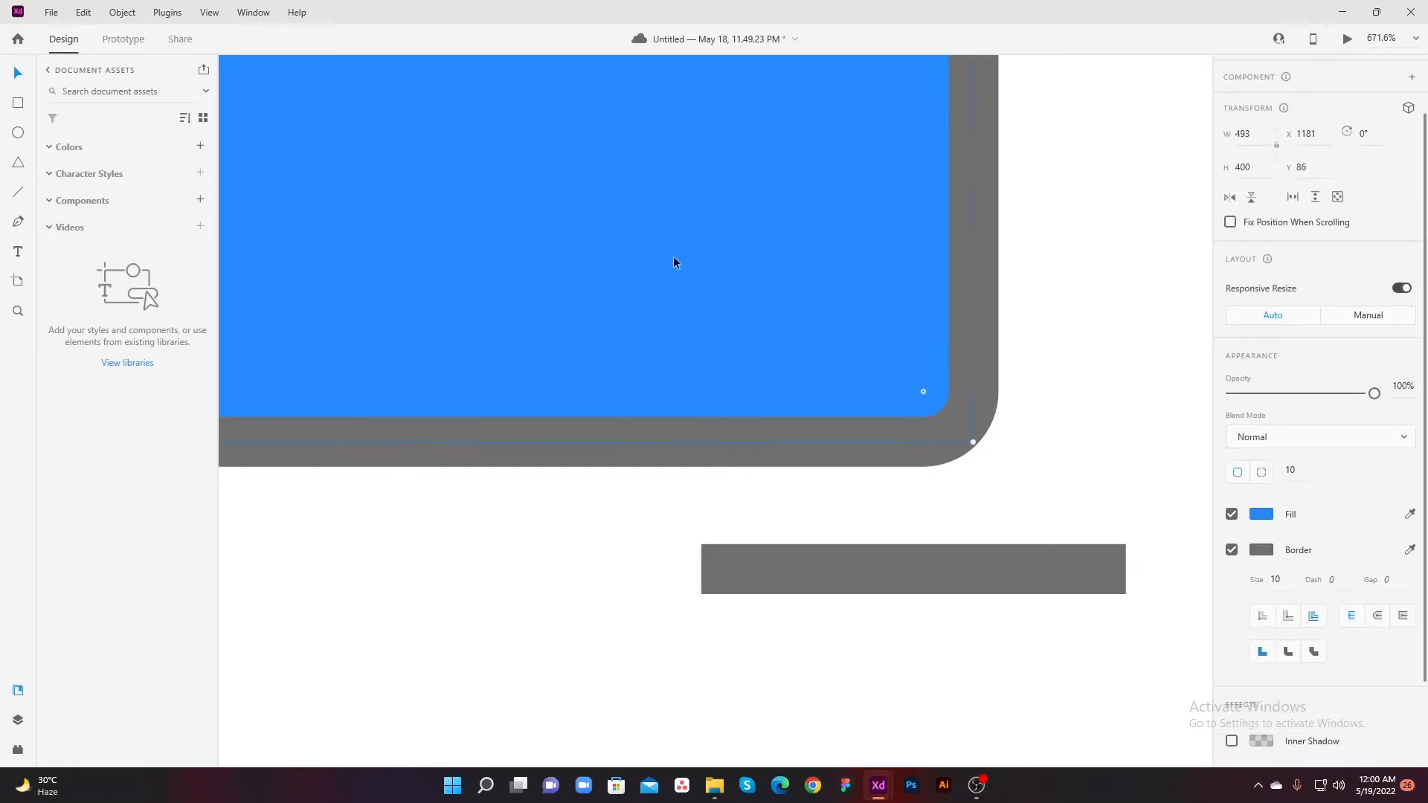
pyautogui.hotkey('ctrl', '0')
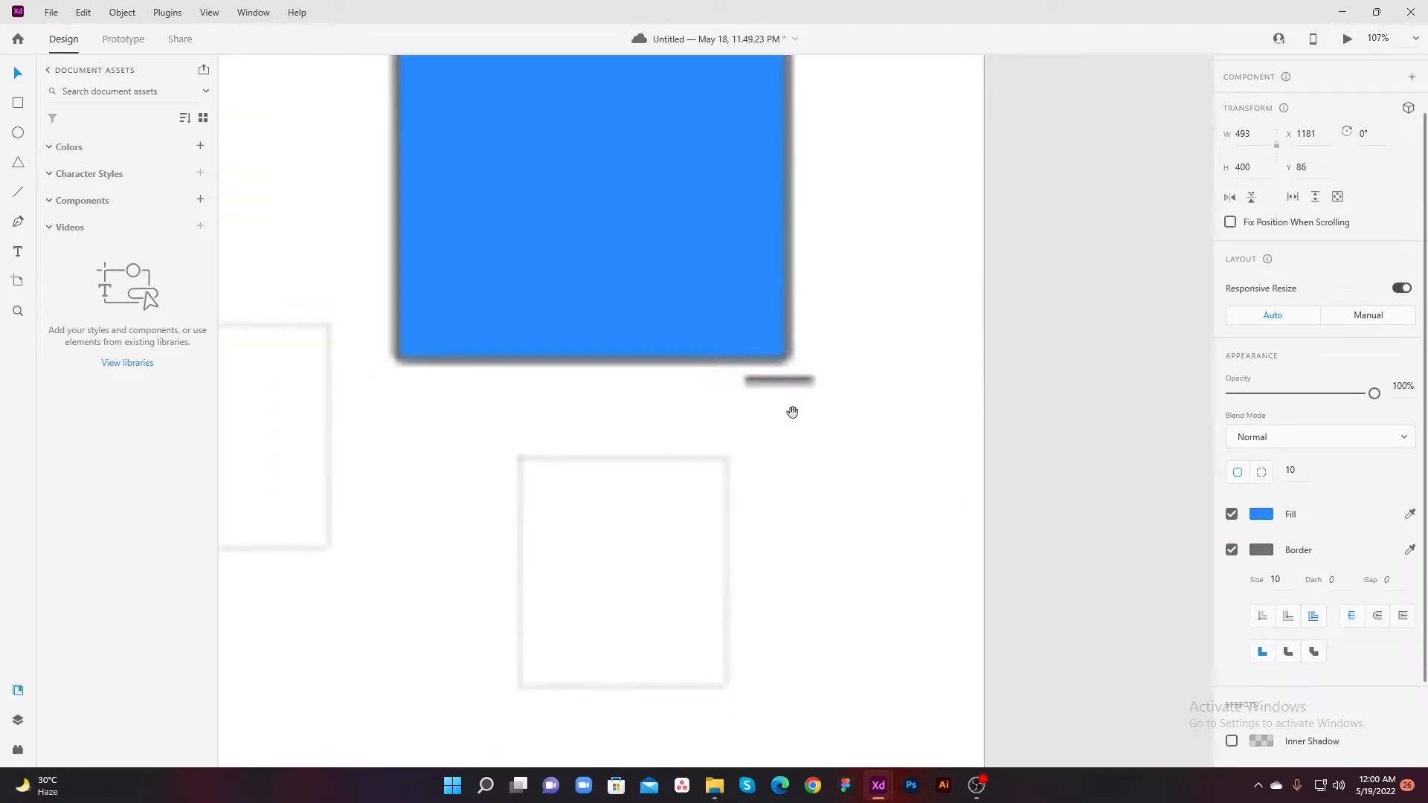
pyautogui.click(790, 425)
pyautogui.press('Delete')
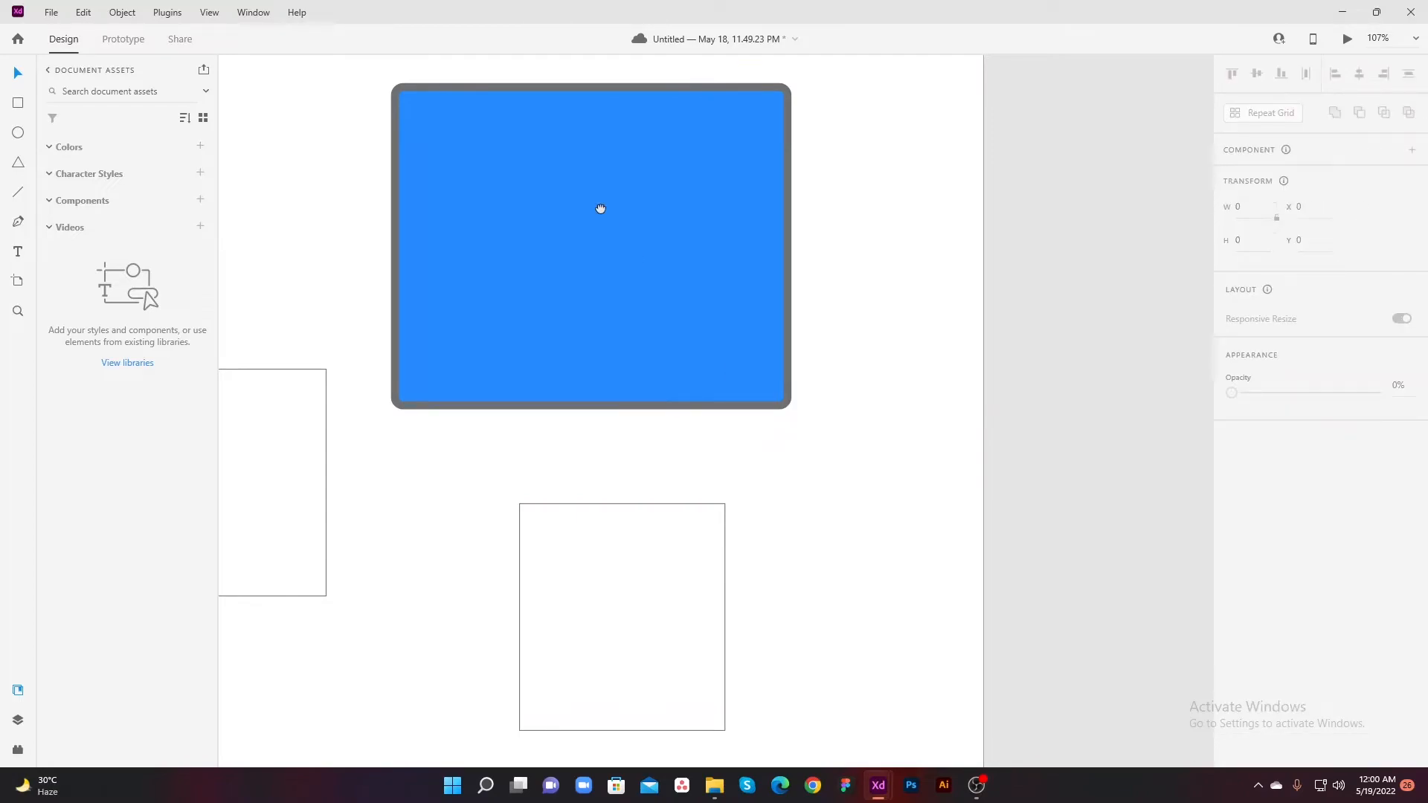
# Step: Enable an inner shadow on the blue rectangle and set the shadow colour's opacity to 100%
pyautogui.moveTo(602, 213); pyautogui.dragTo(627, 272)
pyautogui.click(627, 273)
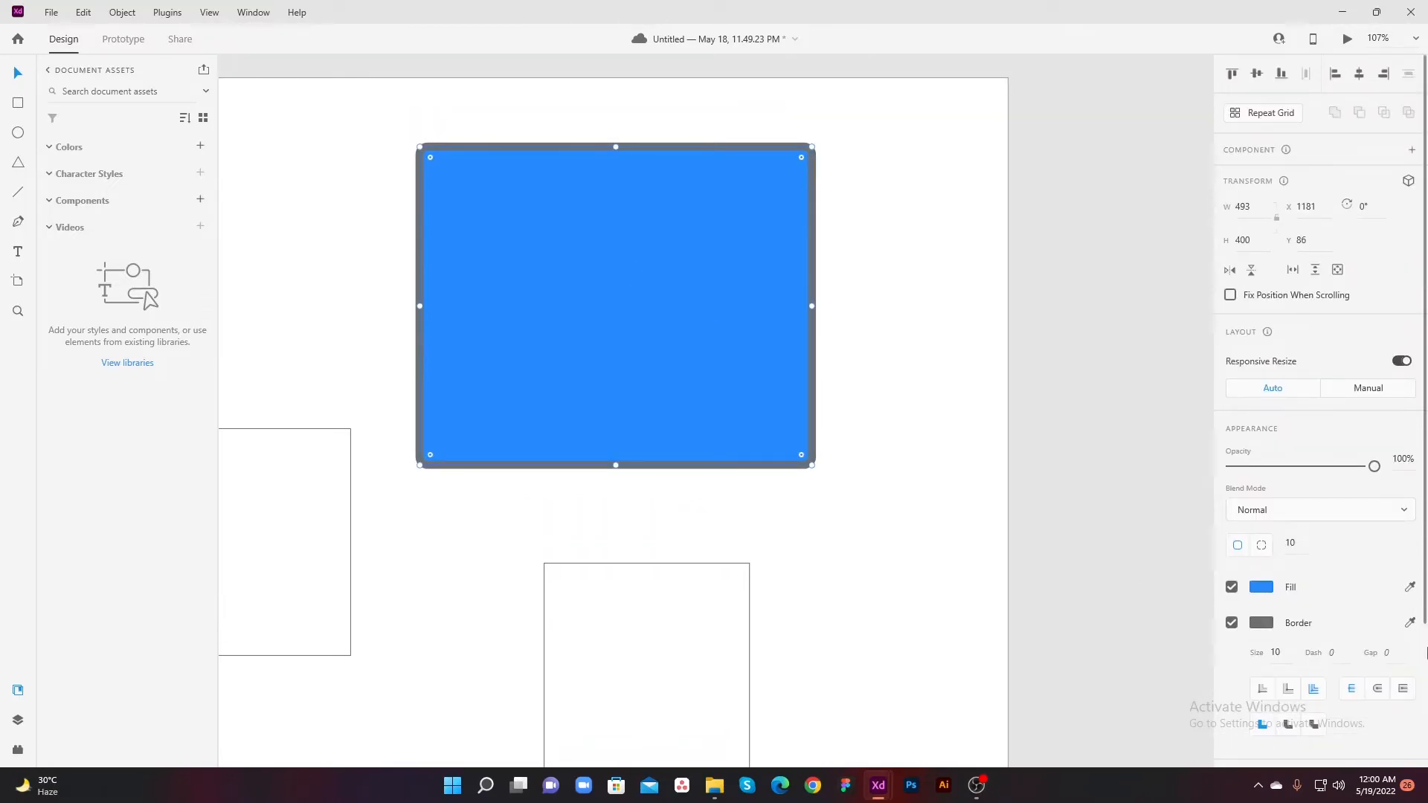
pyautogui.scroll(-3, 1289, 588)
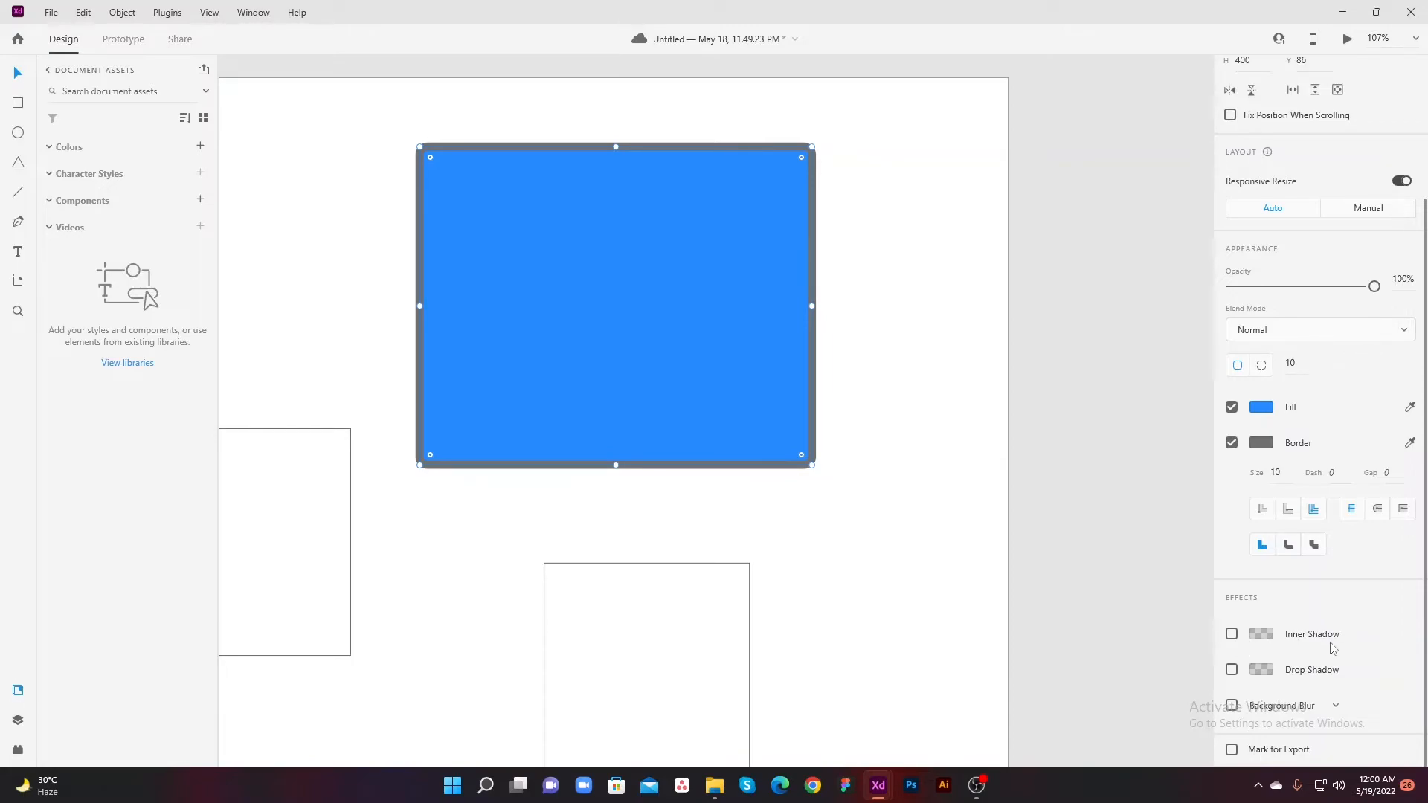
pyautogui.click(1232, 633)
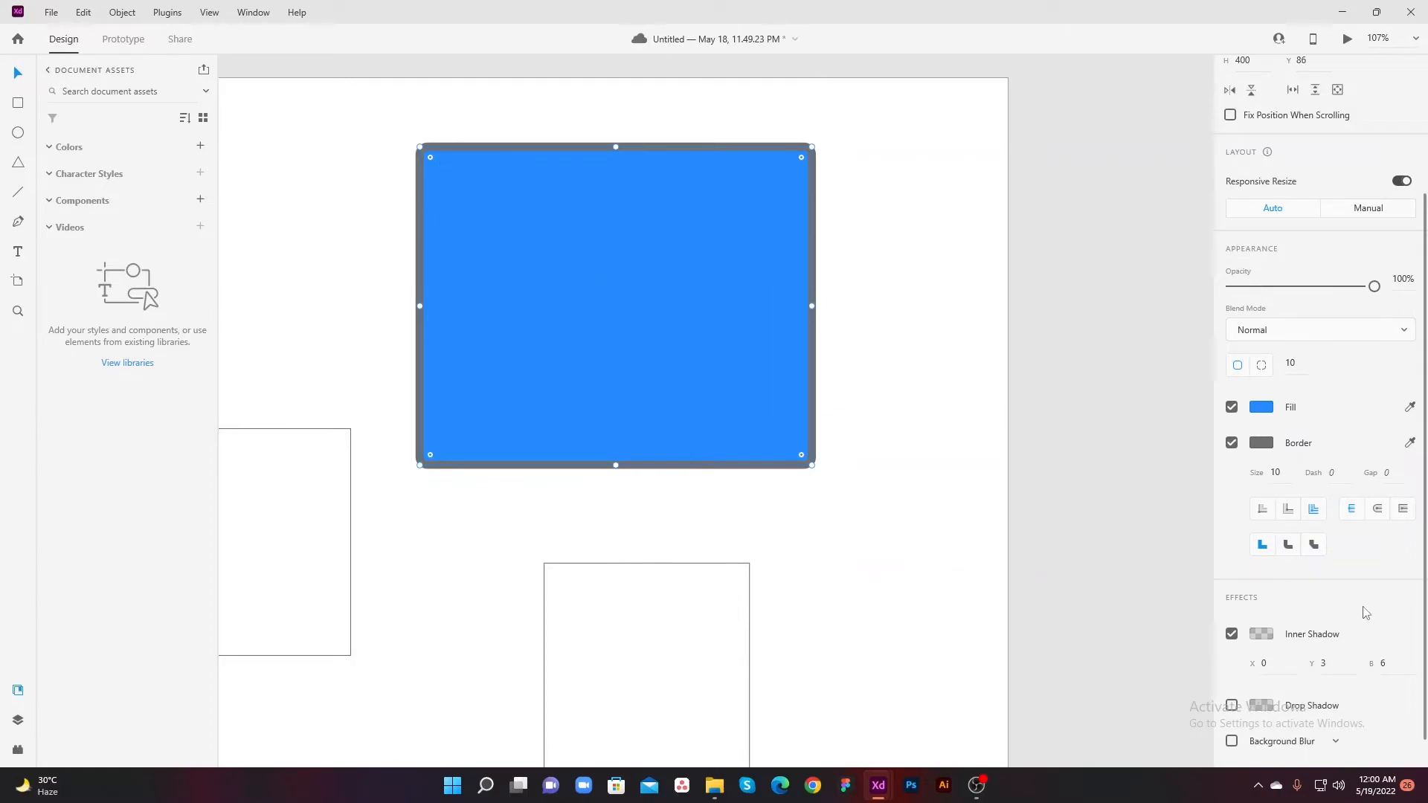
pyautogui.click(1261, 633)
pyautogui.click(1184, 687)
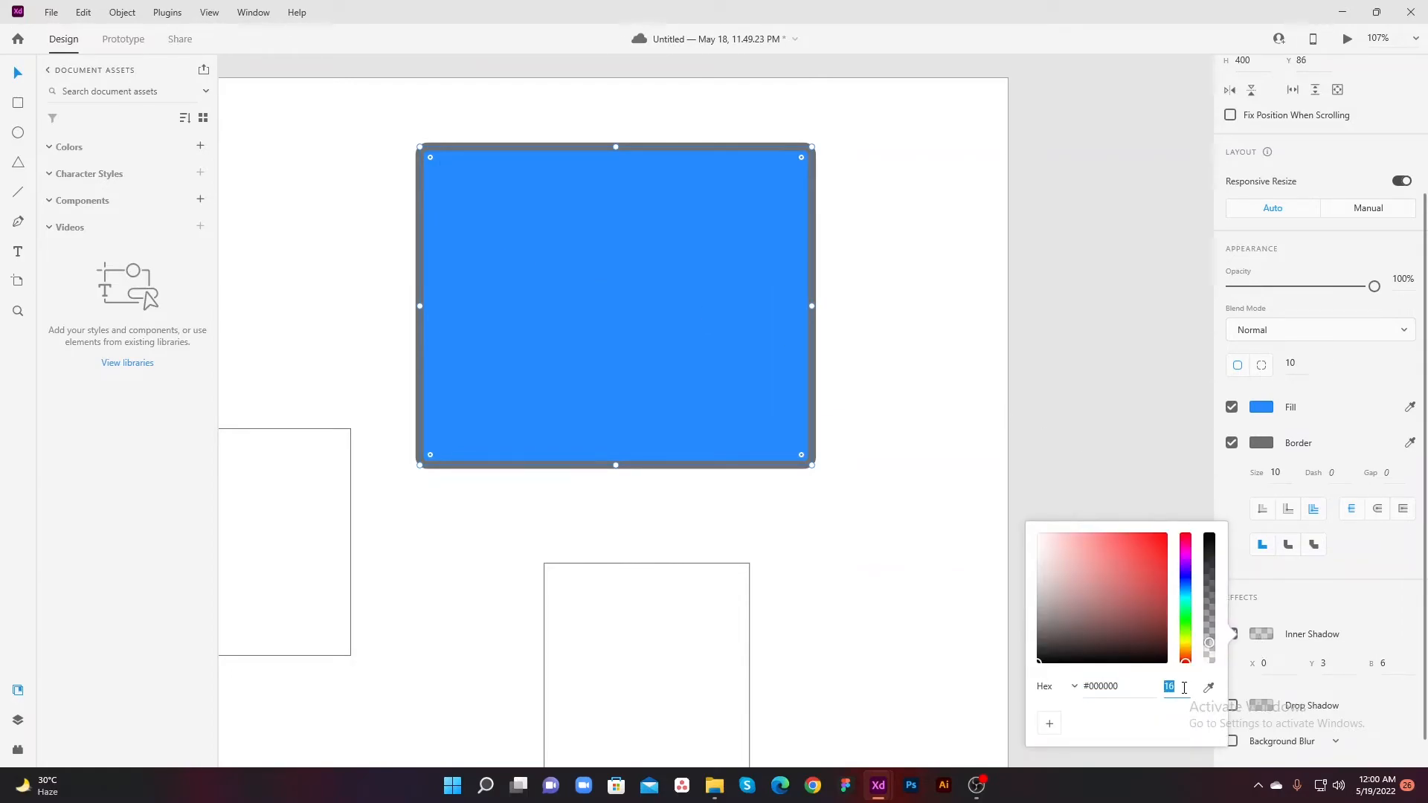
pyautogui.write('100')
pyautogui.press('Return')
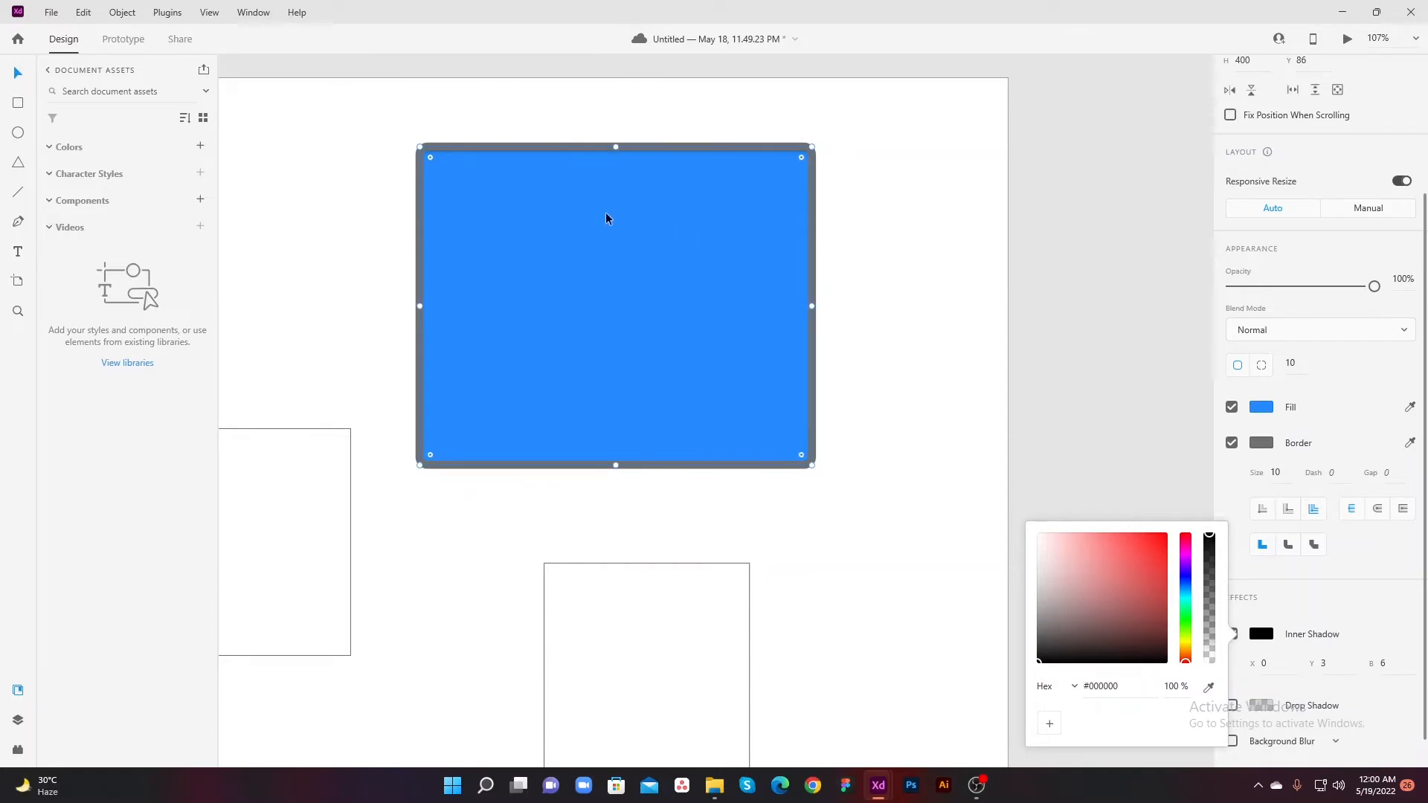
pyautogui.click(883, 555)
# Step: Enable an inner shadow with a blur of 45 on the middle white rectangle and compare it with the plain one beside it
pyautogui.moveTo(674, 523); pyautogui.dragTo(1202, 488)
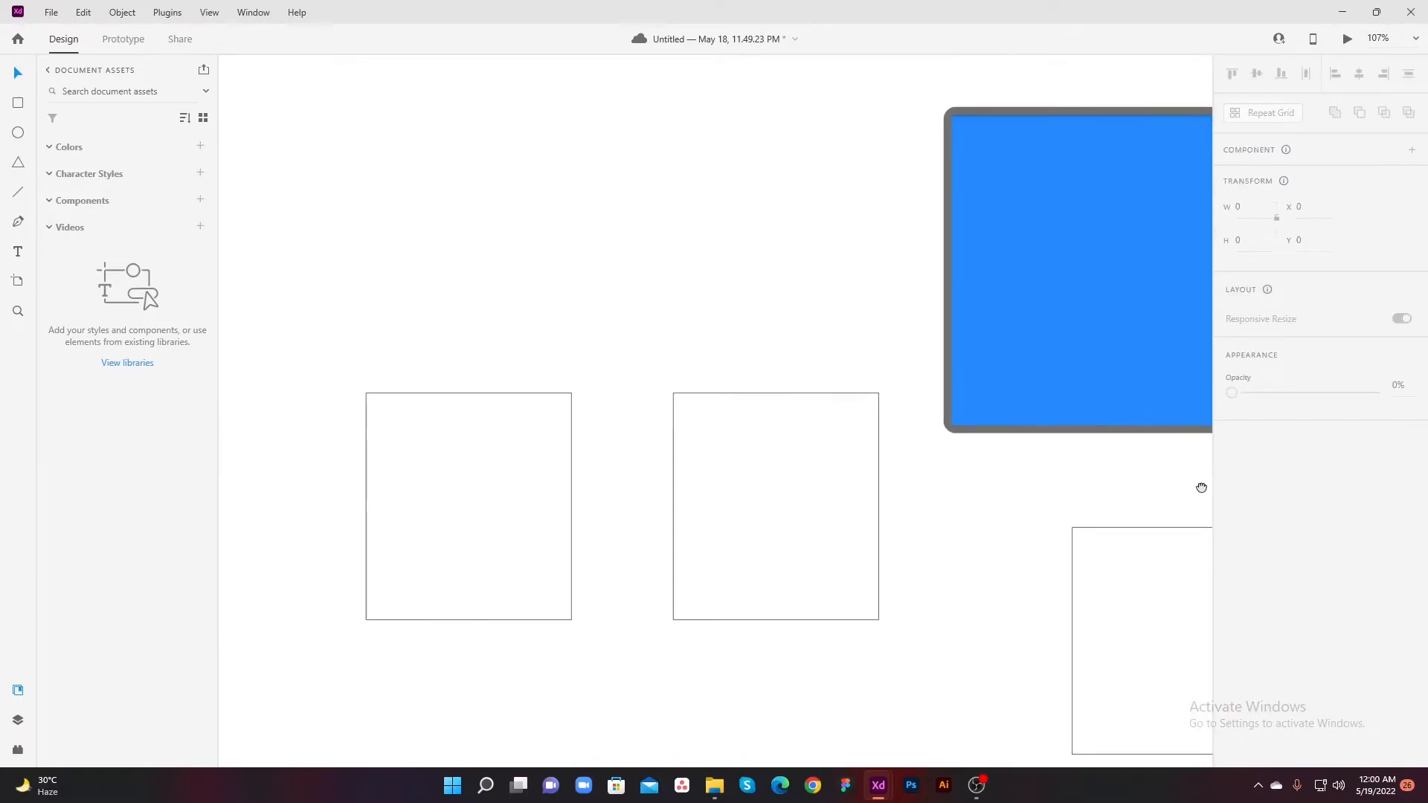
pyautogui.click(796, 520)
pyautogui.hscroll(4, 756, 408)
pyautogui.scroll(-2, 755, 408)
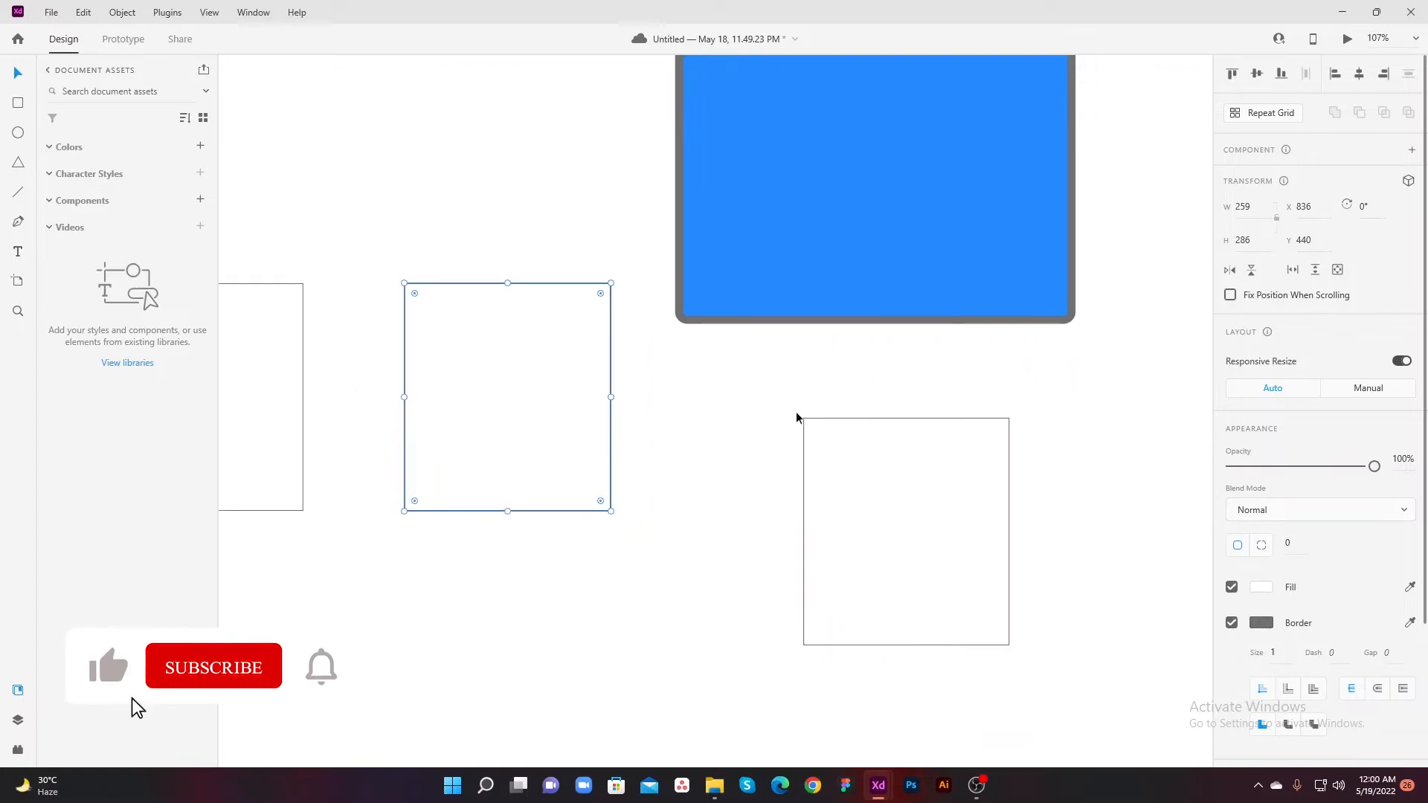
pyautogui.scroll(-3, 1295, 640)
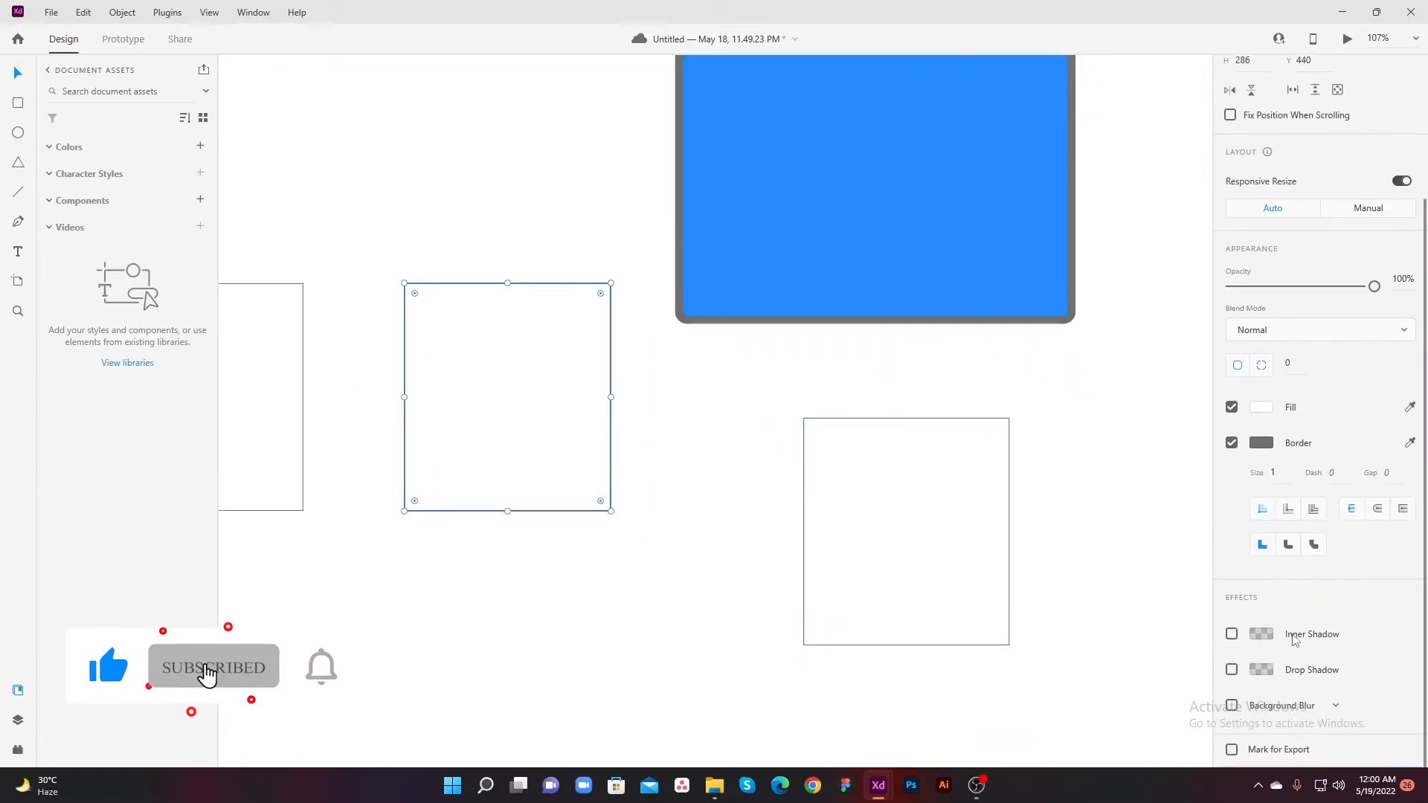
pyautogui.click(1232, 634)
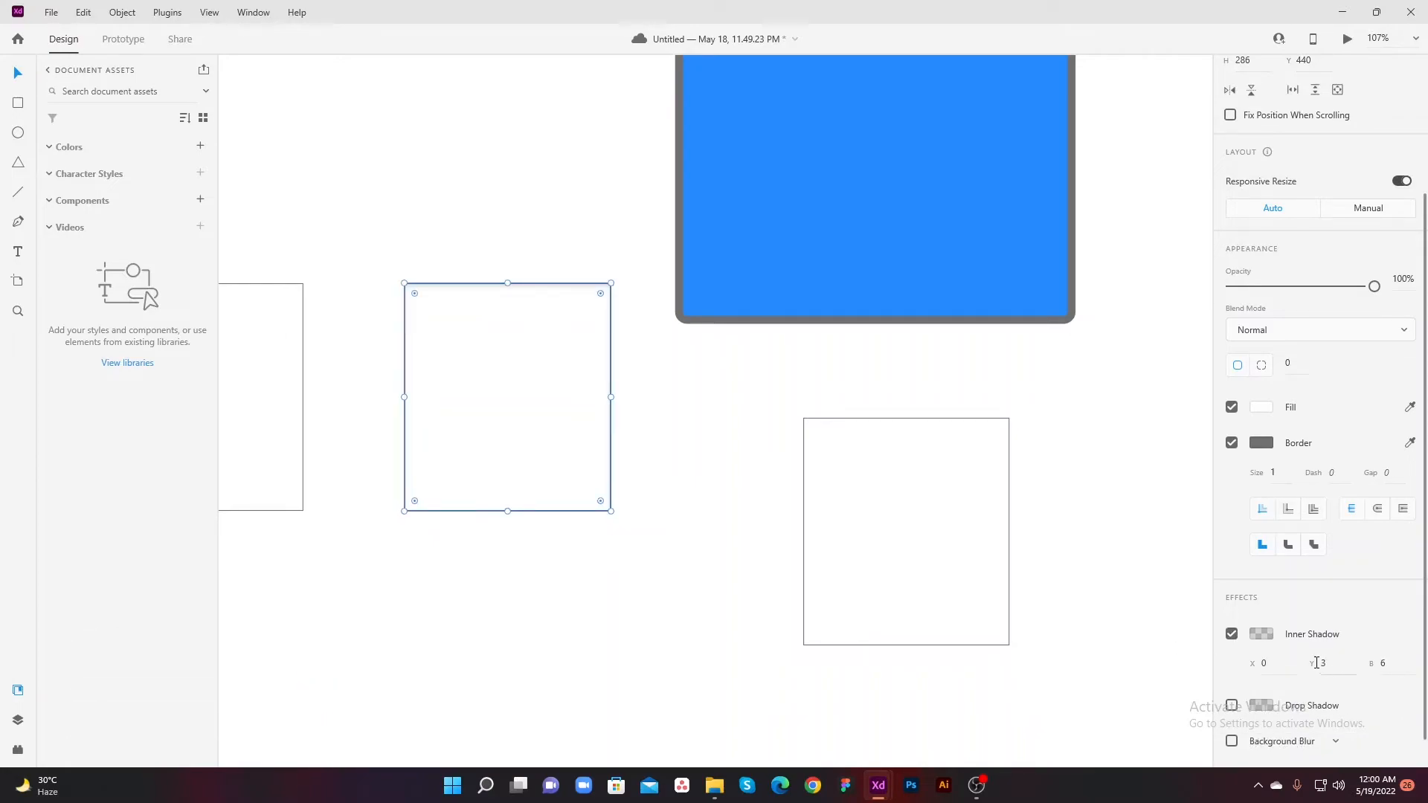
pyautogui.click(1404, 668)
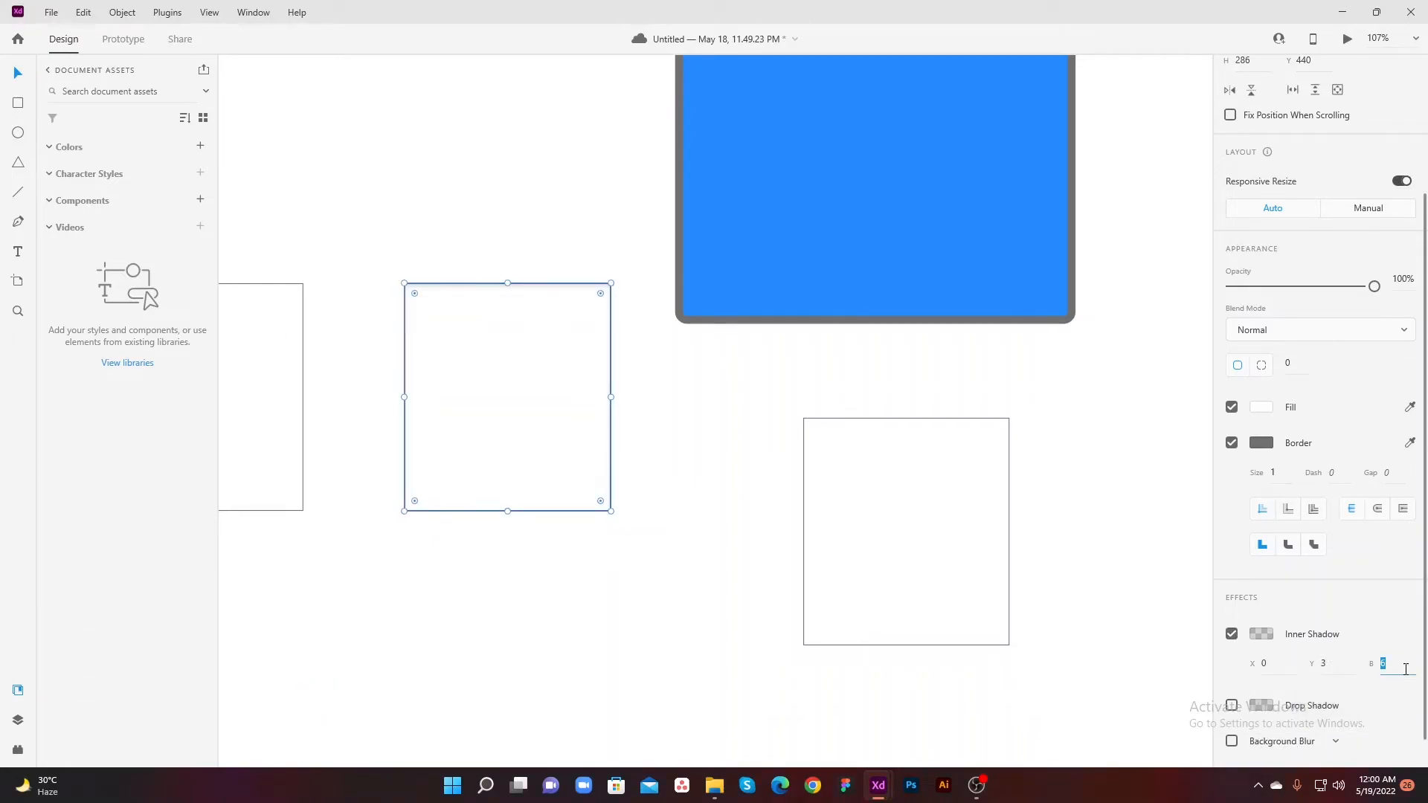
pyautogui.write('45')
pyautogui.press('Return')
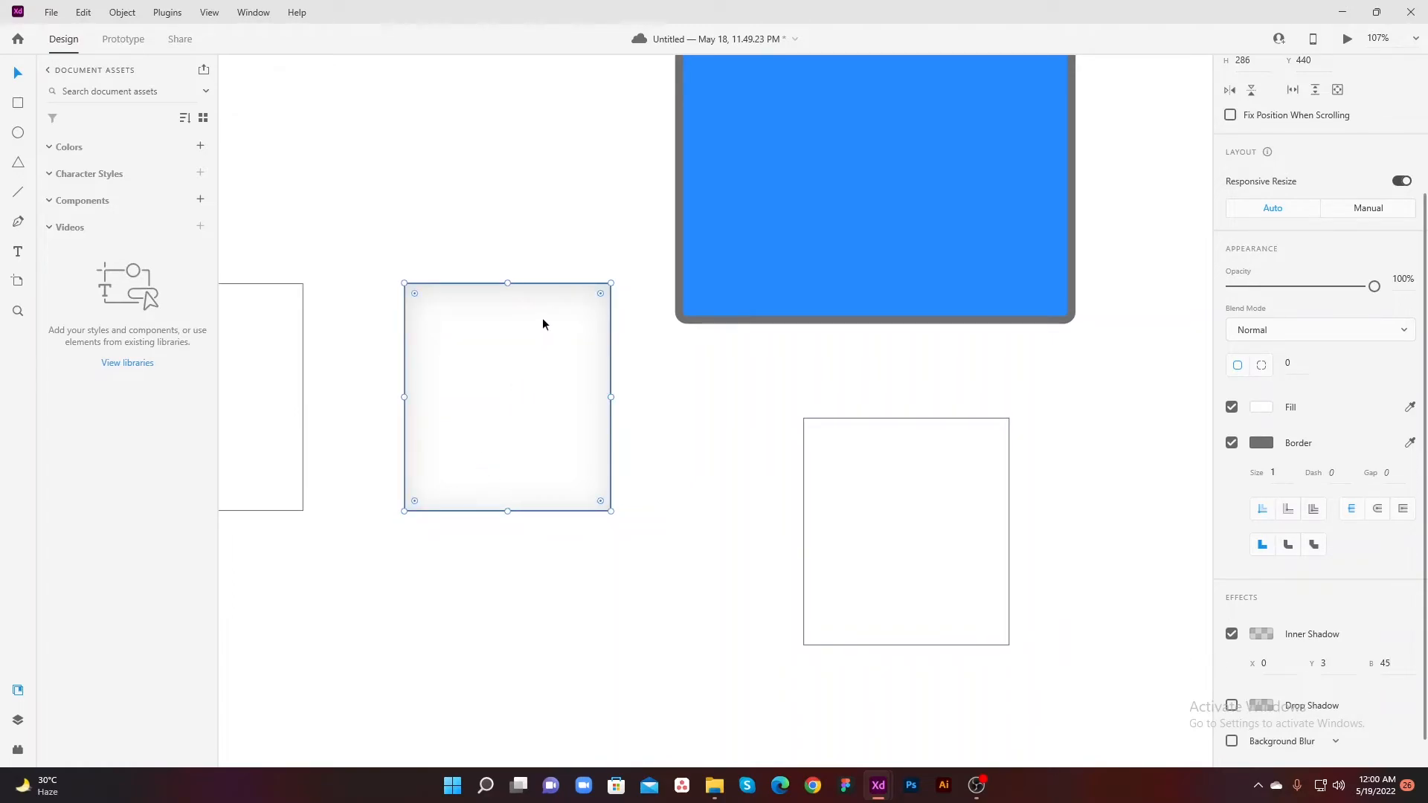
pyautogui.hscroll(-4, 573, 422)
pyautogui.click(533, 393)
pyautogui.click(582, 457)
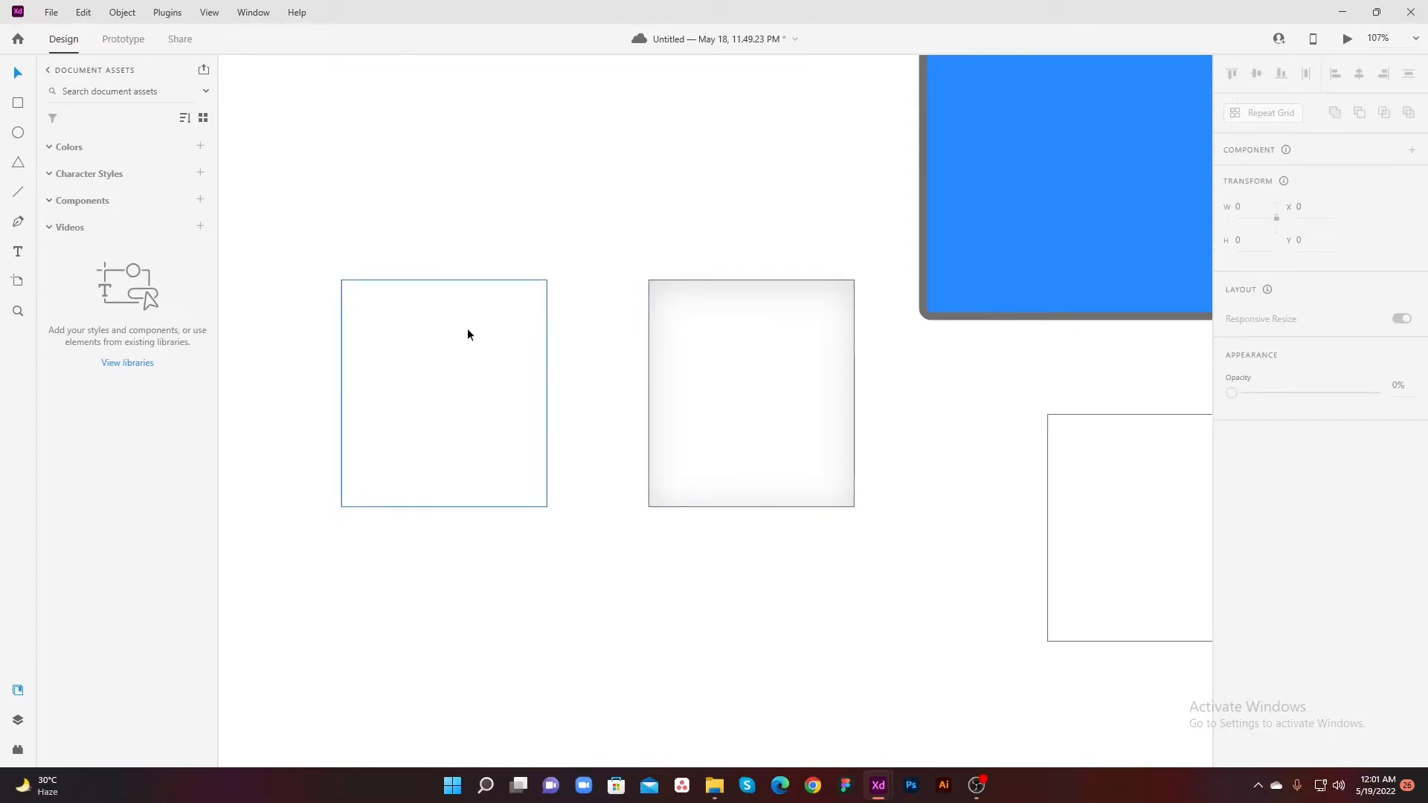
# Step: Set the opacity of the middle white rectangle's inner shadow colour to 5%
pyautogui.click(673, 435)
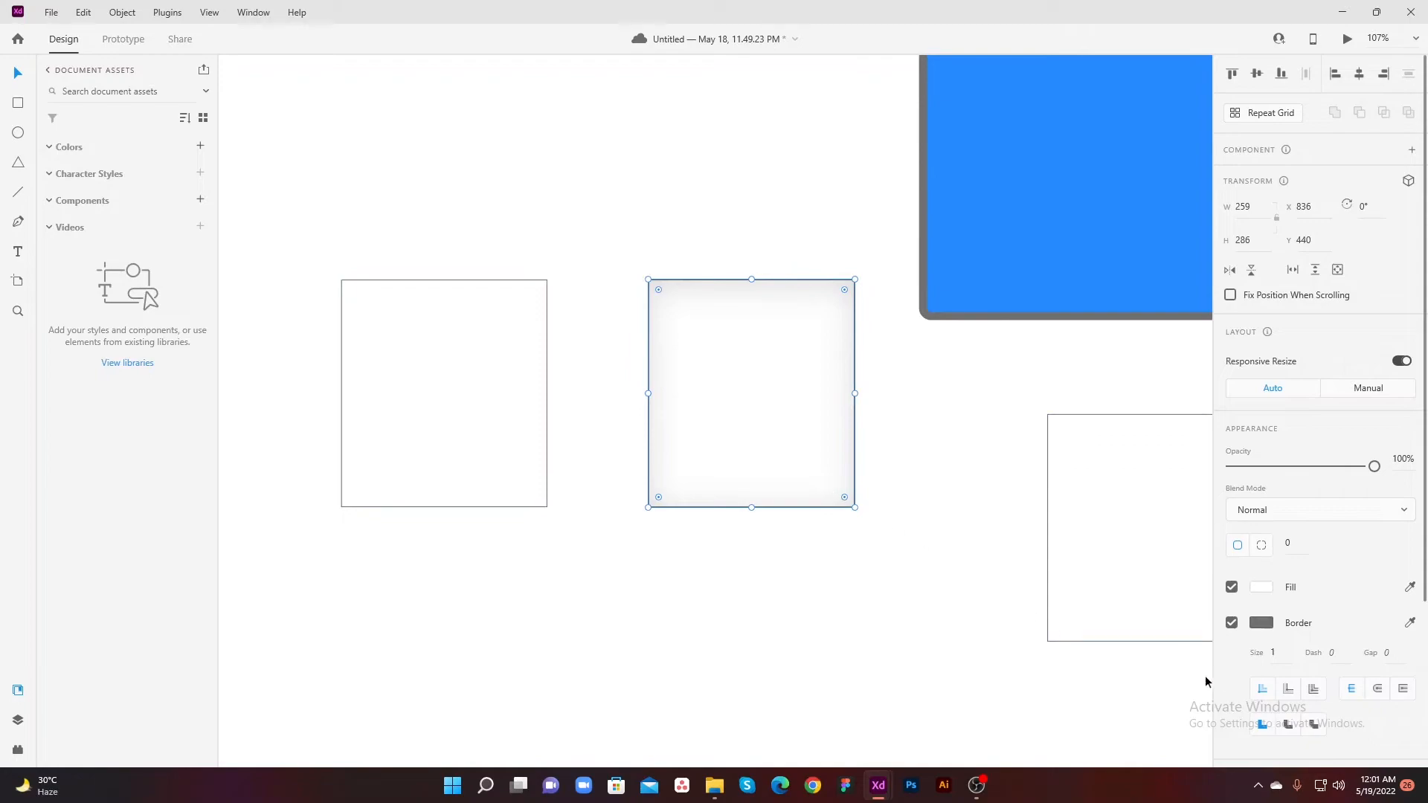
pyautogui.scroll(-3, 1311, 638)
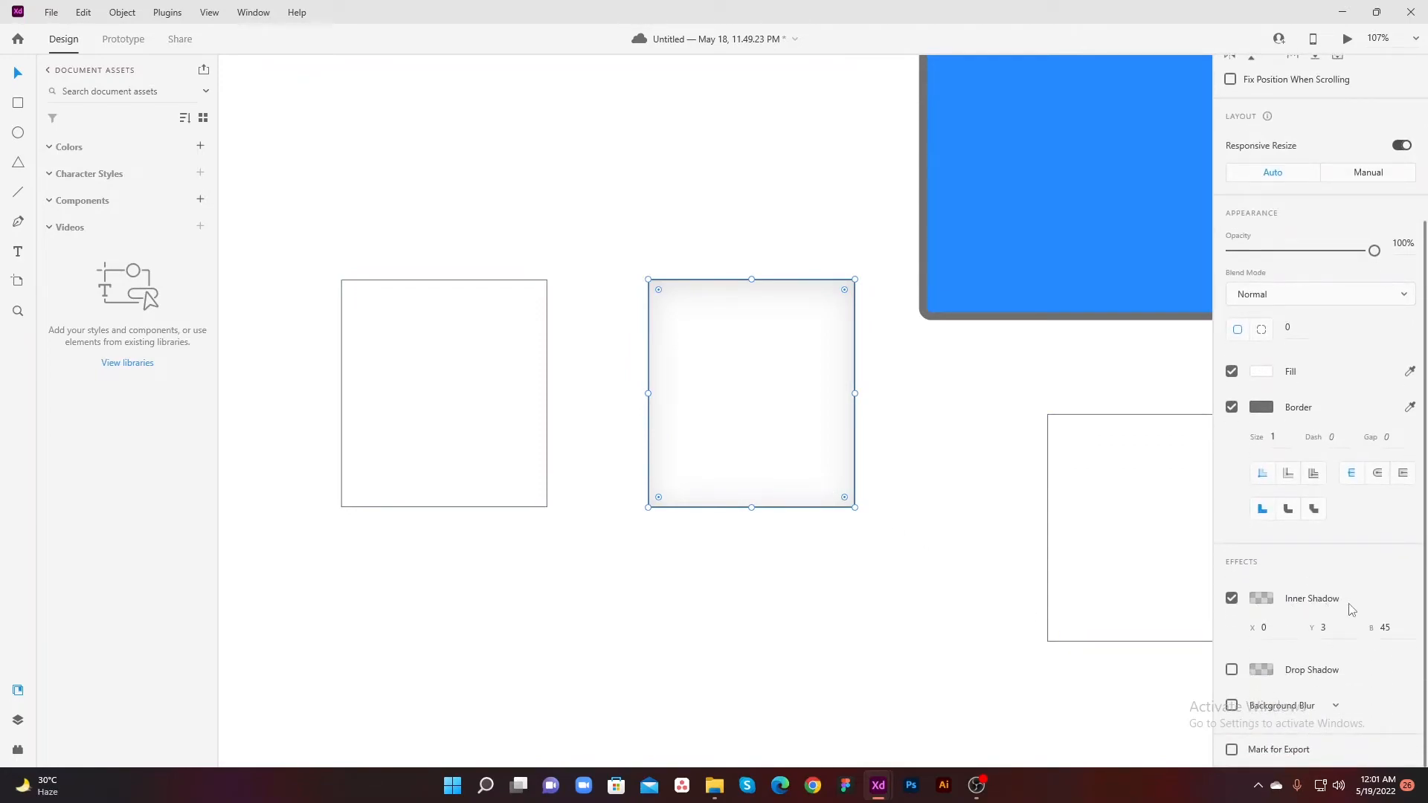
pyautogui.click(1261, 601)
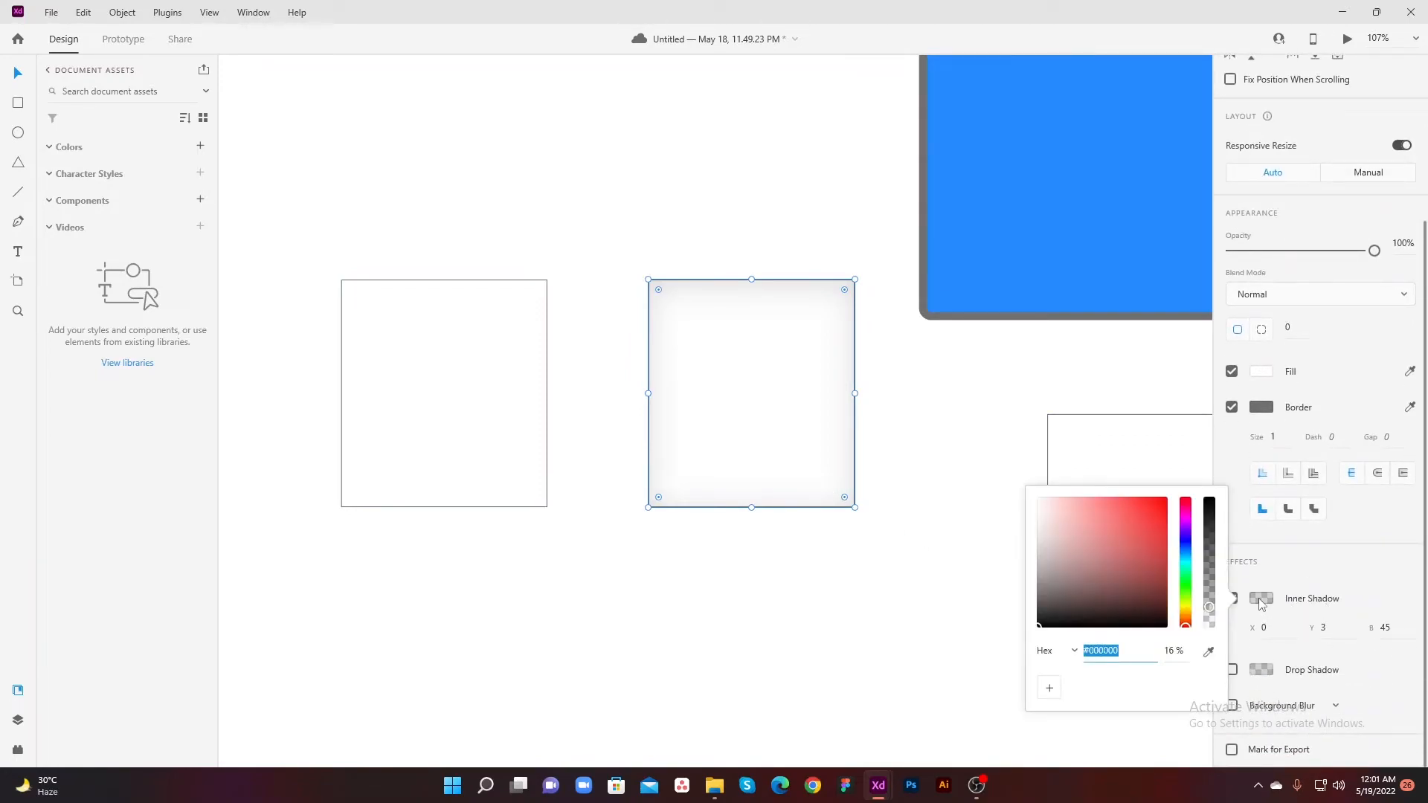
pyautogui.click(1182, 651)
pyautogui.write('5')
pyautogui.press('Return')
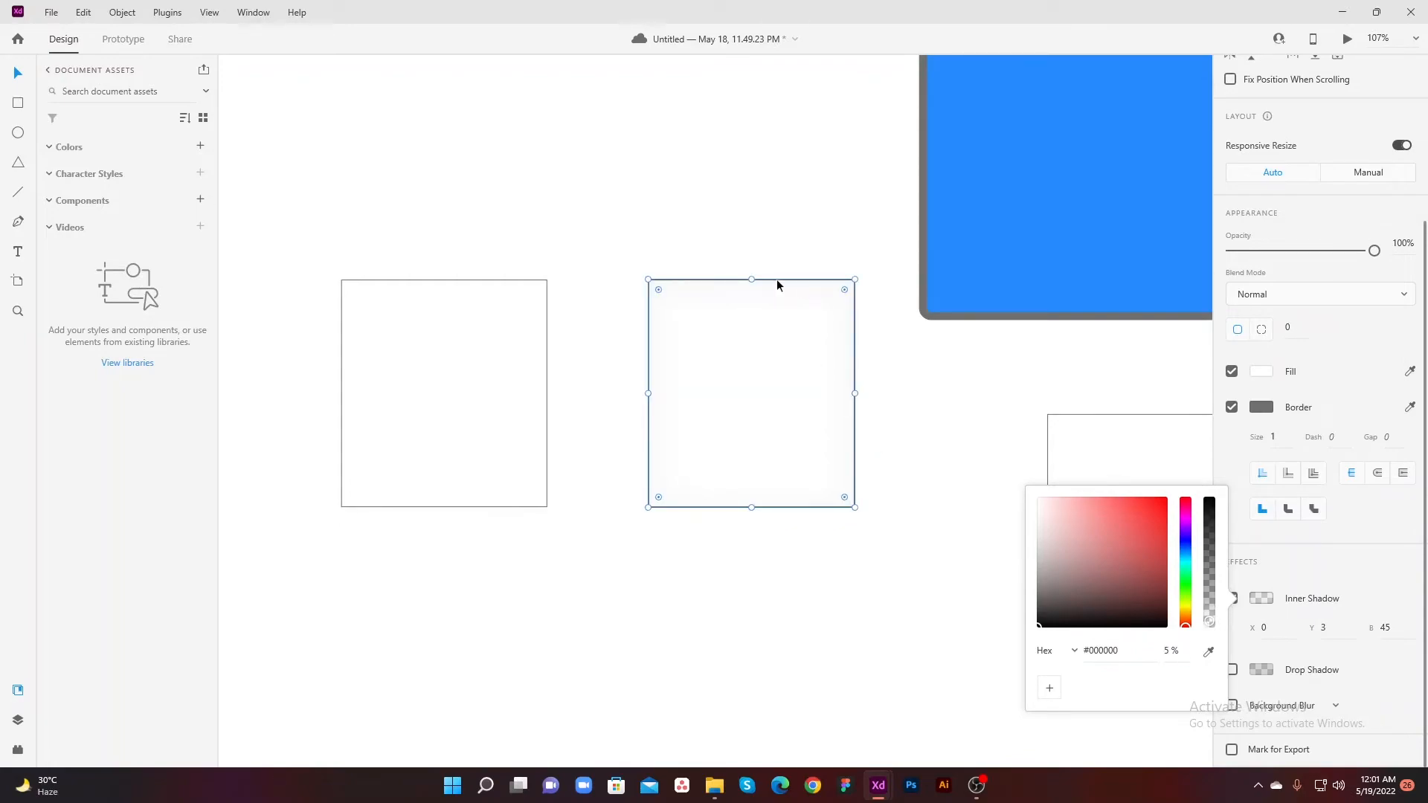
pyautogui.click(708, 628)
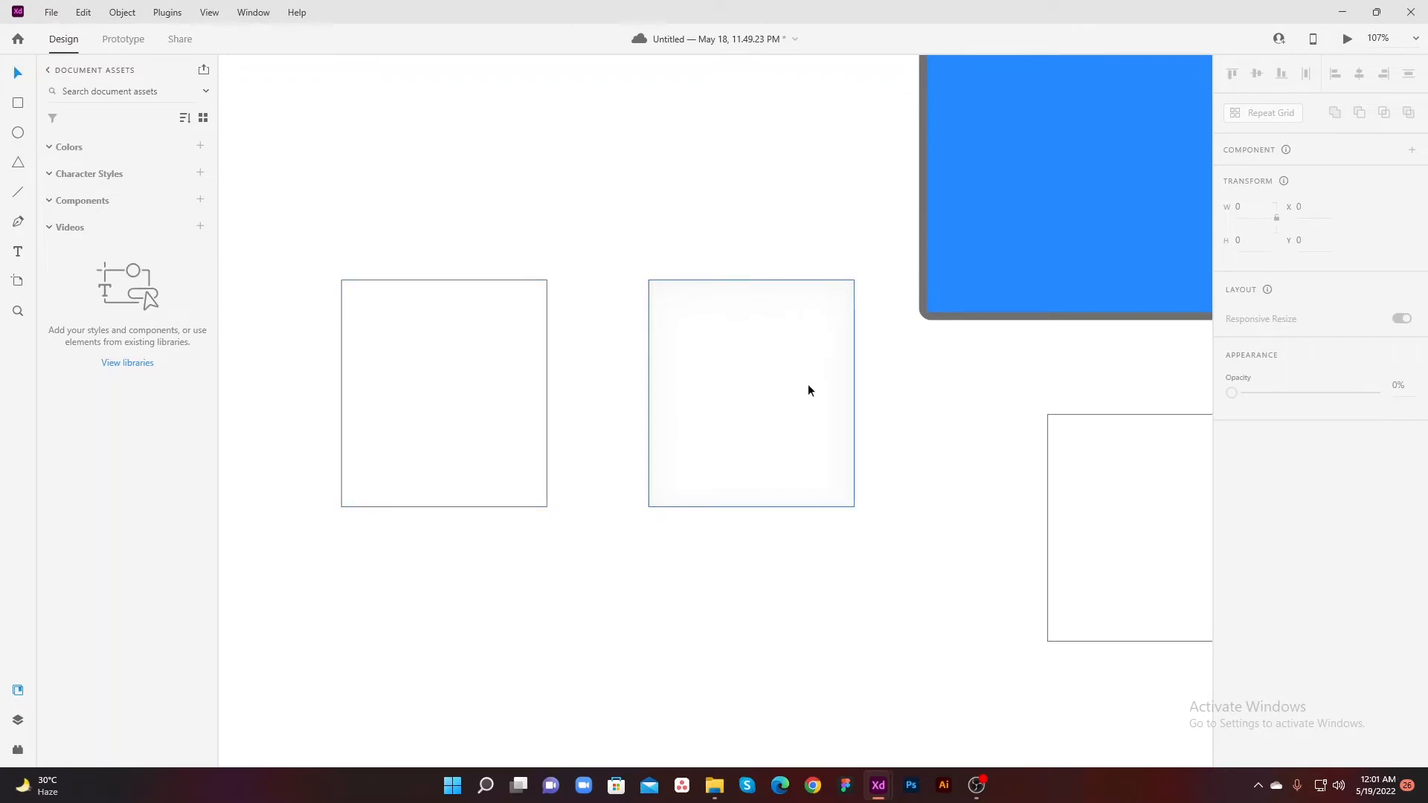
# Step: Turn off the inner shadow on the middle white rectangle
pyautogui.click(755, 405)
pyautogui.scroll(-3, 1264, 587)
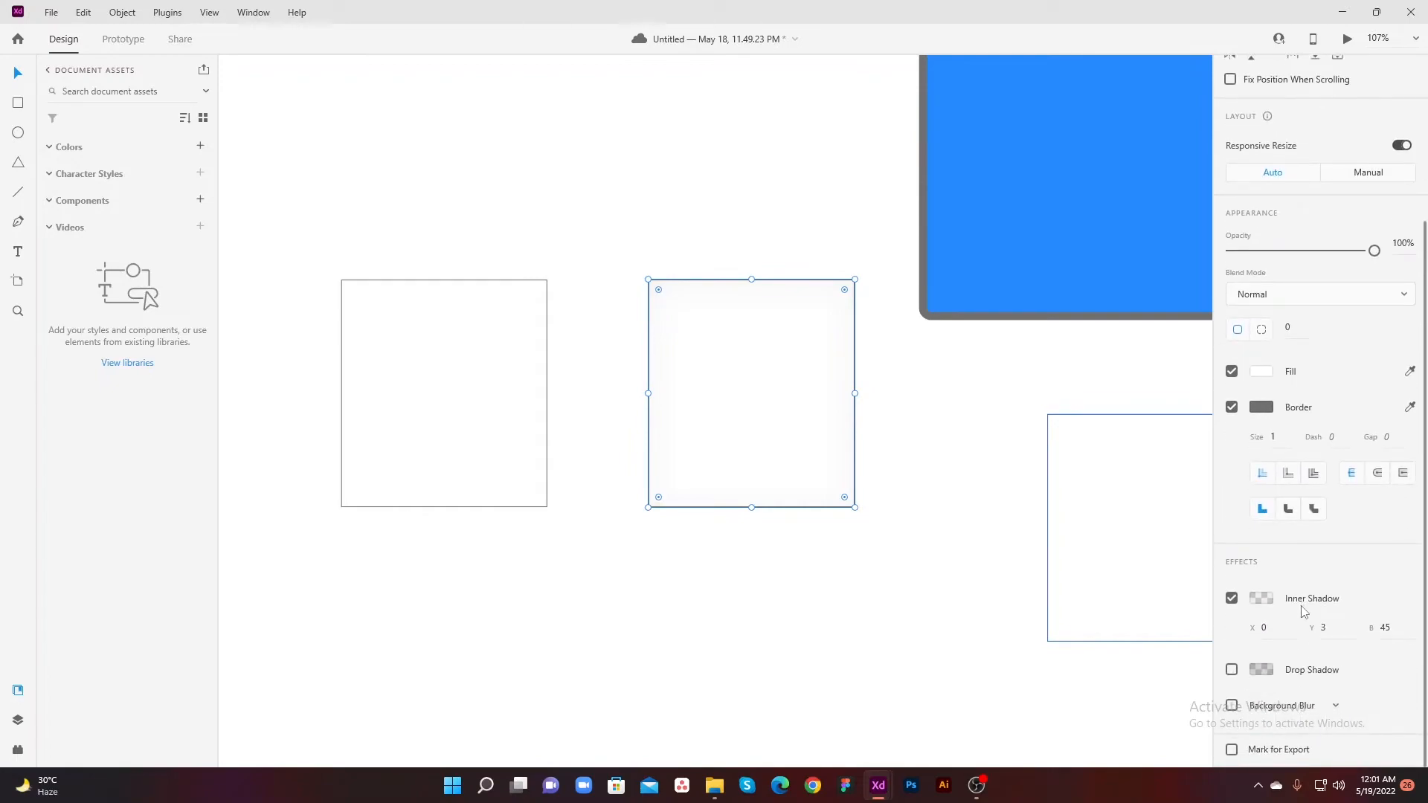
pyautogui.click(1232, 598)
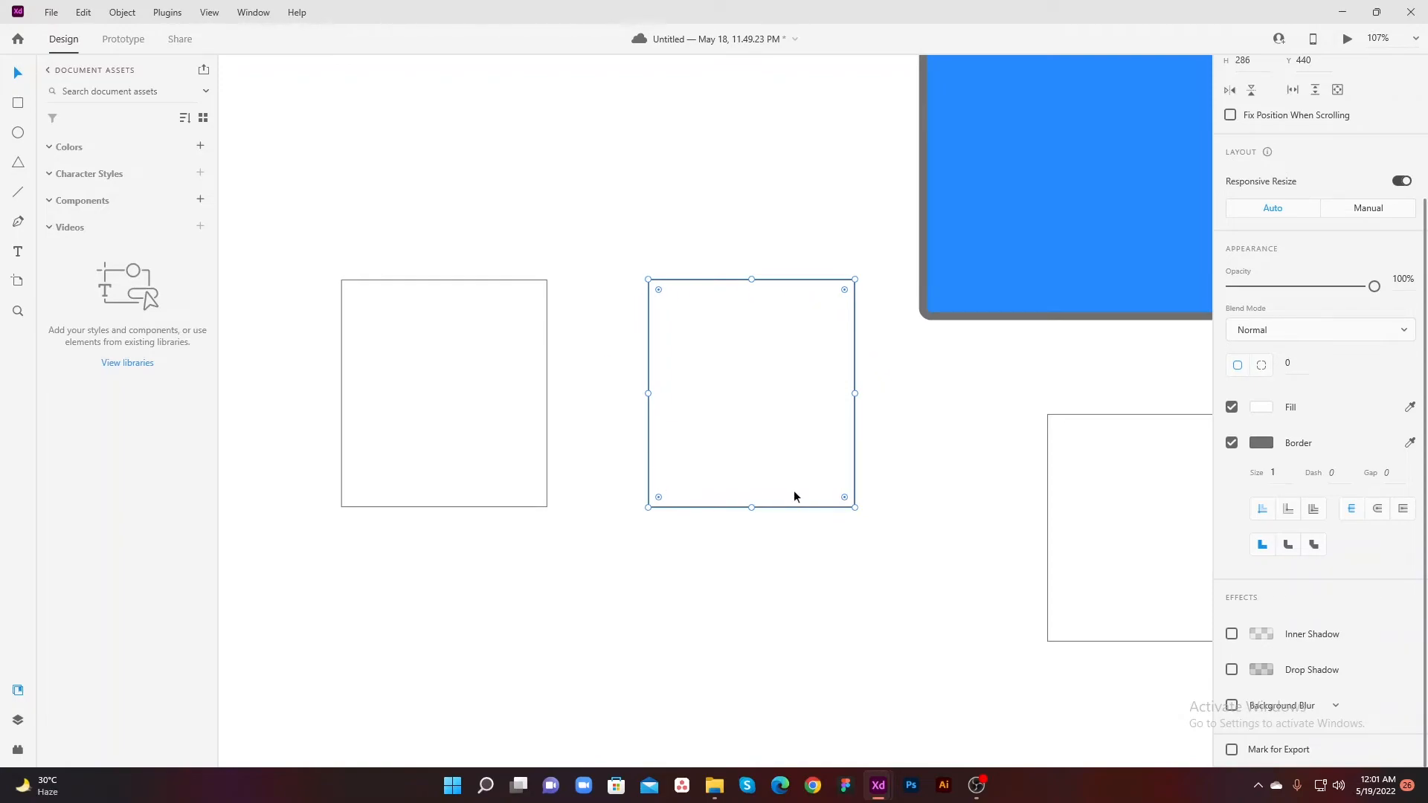
# Step: Enable a drop shadow on the middle white rectangle with a blur of 45 and a colour opacity of about 51%
pyautogui.click(1231, 670)
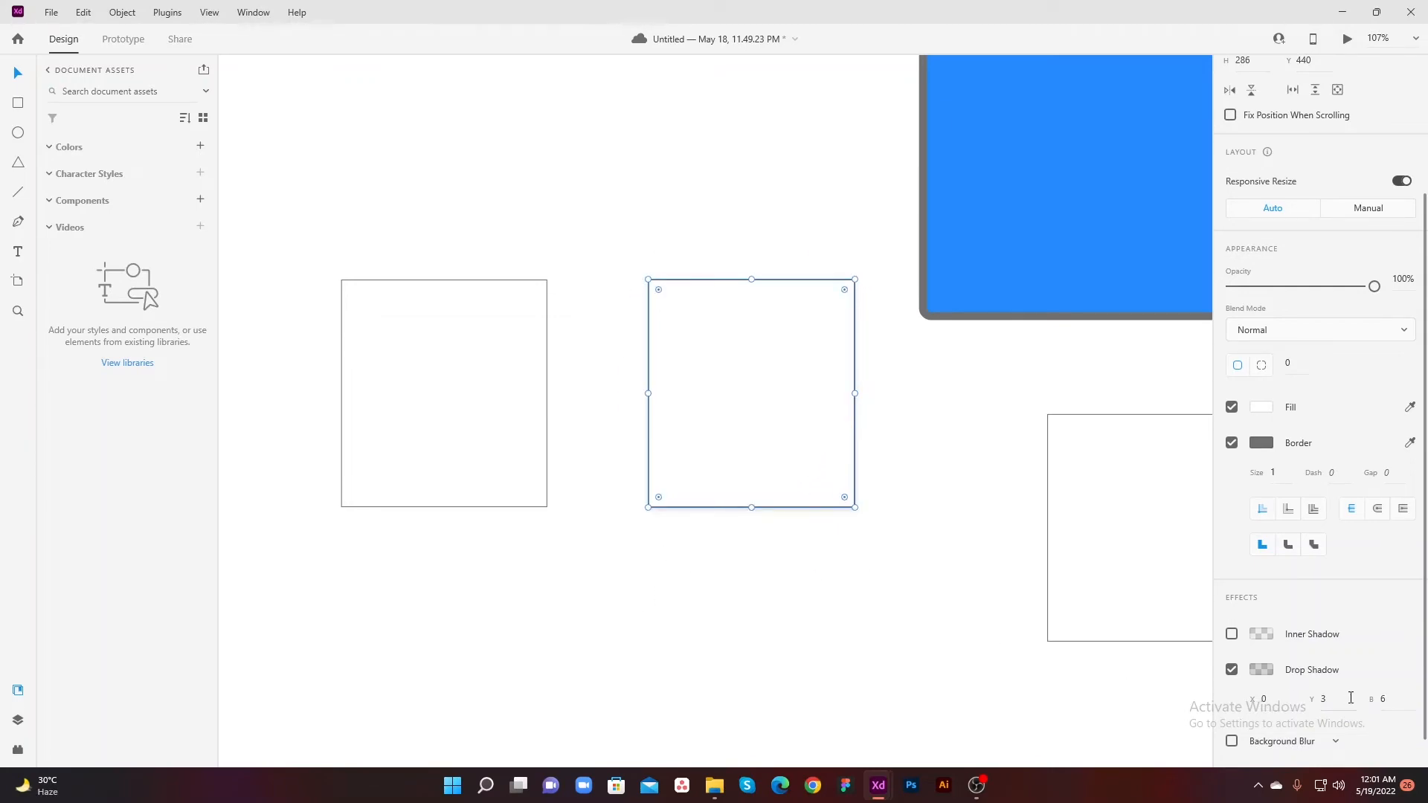
pyautogui.click(1403, 709)
pyautogui.write('45')
pyautogui.press('Return')
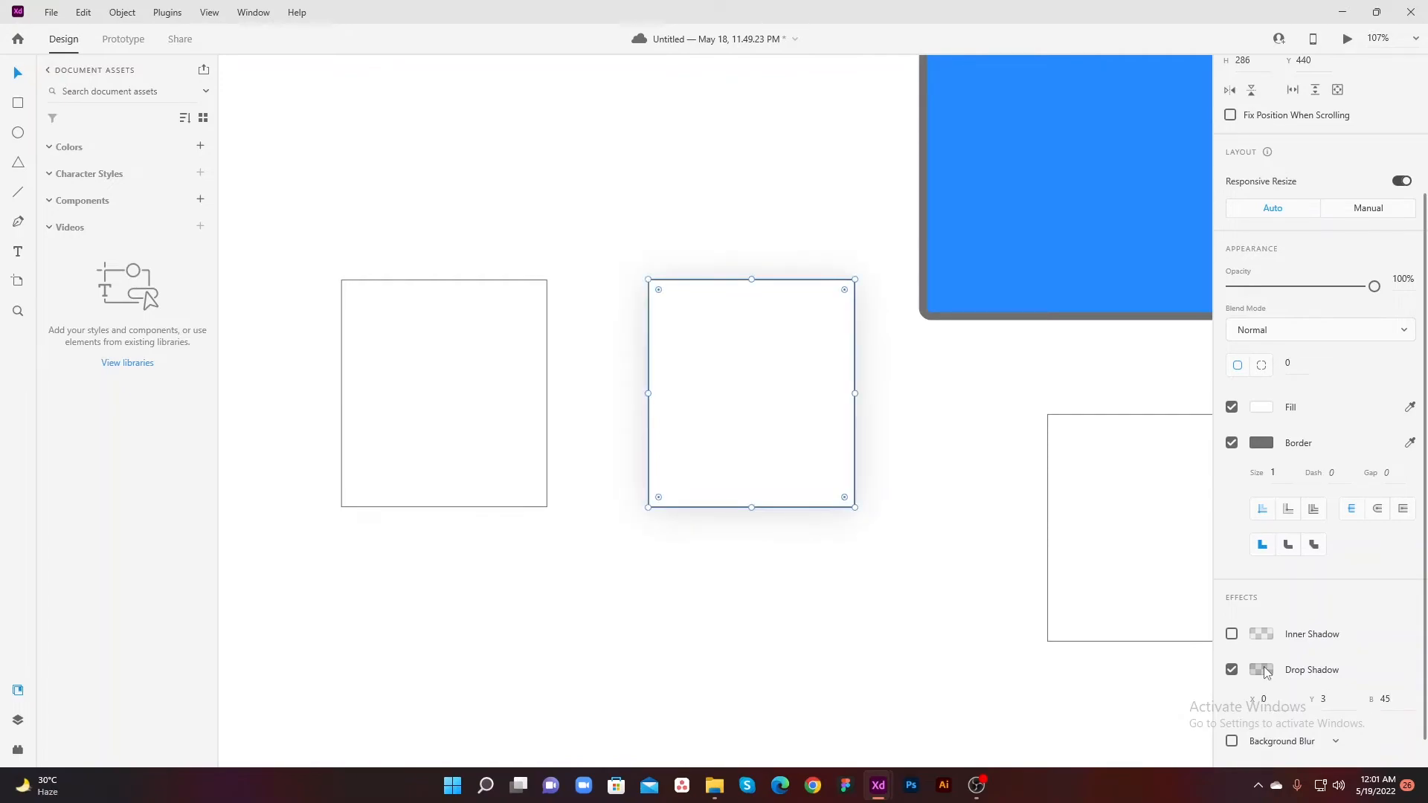
pyautogui.click(1261, 670)
pyautogui.moveTo(1210, 672); pyautogui.dragTo(1212, 622)
pyautogui.click(793, 604)
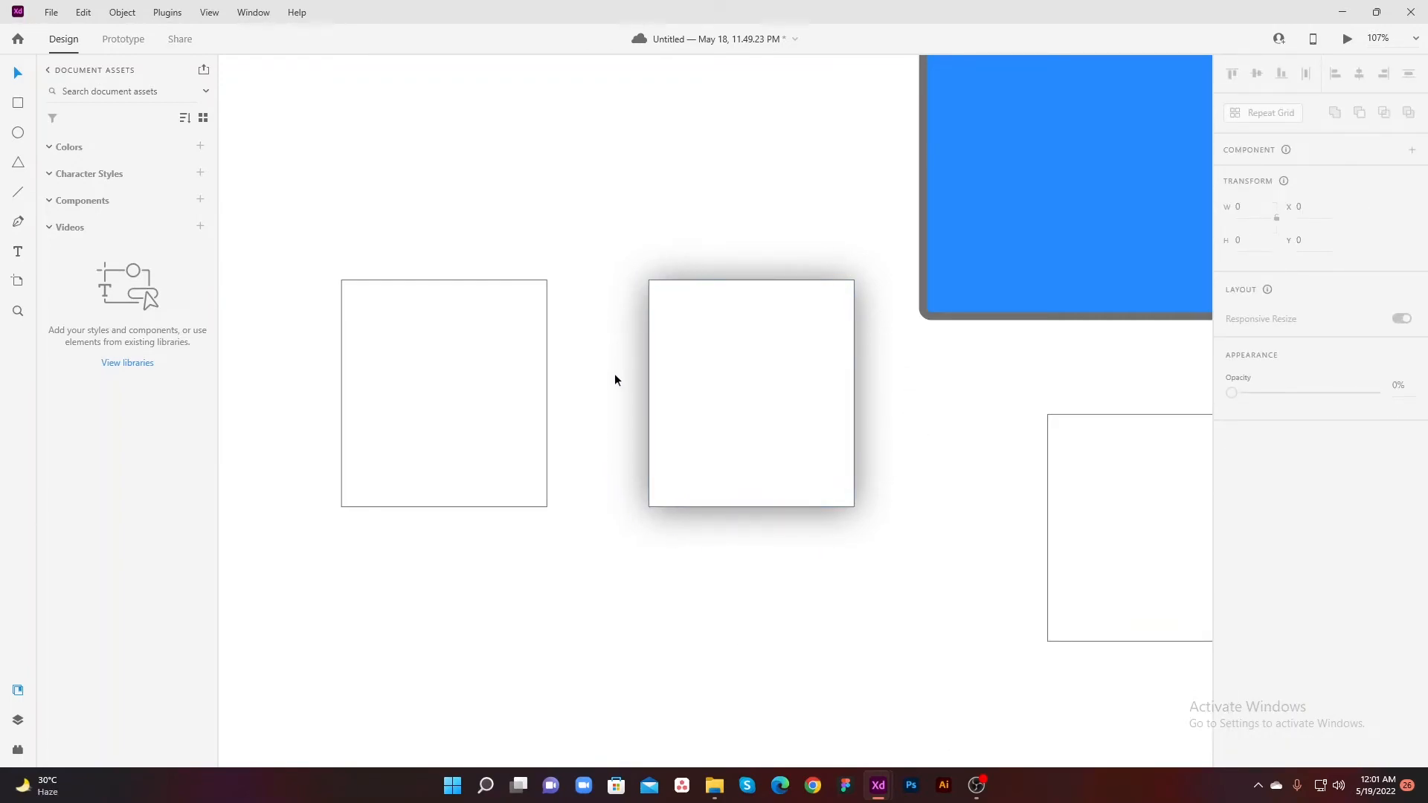
# Step: Lower the opacity of the middle white rectangle's drop shadow colour to about 11%
pyautogui.click(770, 454)
pyautogui.scroll(-5, 1309, 447)
pyautogui.click(1248, 638)
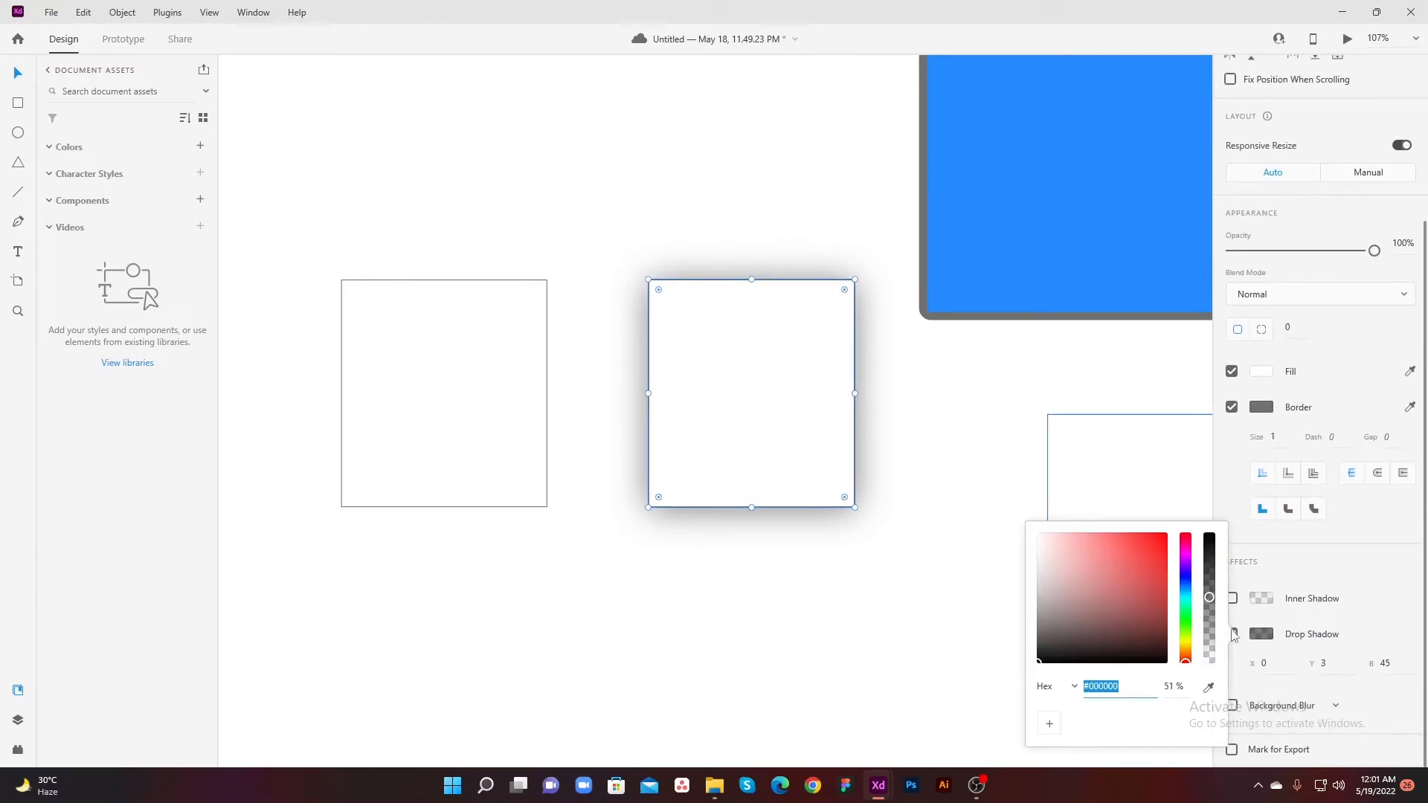
pyautogui.moveTo(1209, 597); pyautogui.dragTo(1209, 652)
pyautogui.moveTo(1207, 649); pyautogui.dragTo(1208, 651)
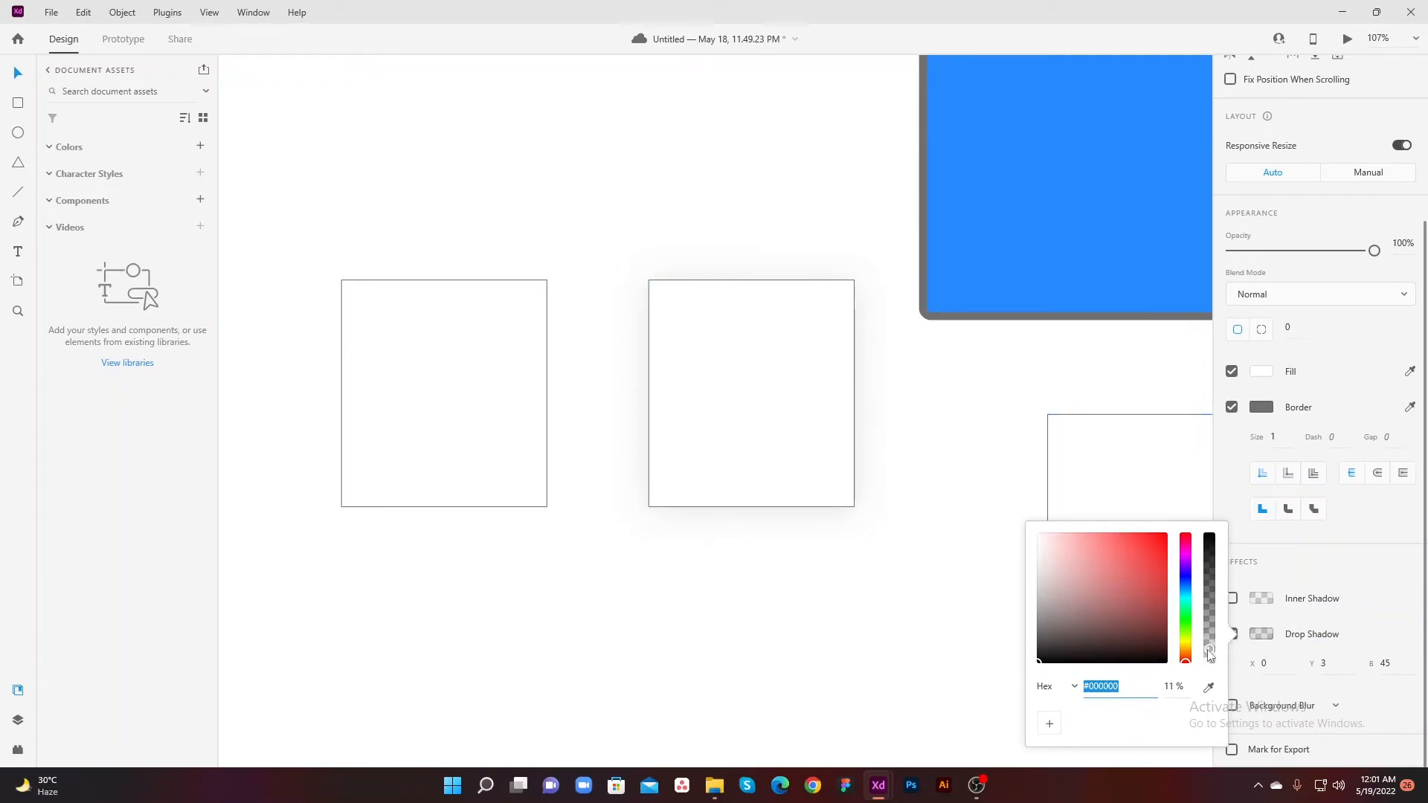
# Step: Close the shadow colour settings and compare the middle white rectangle's drop shadow with the plain white rectangle beside it
pyautogui.click(813, 618)
pyautogui.click(867, 388)
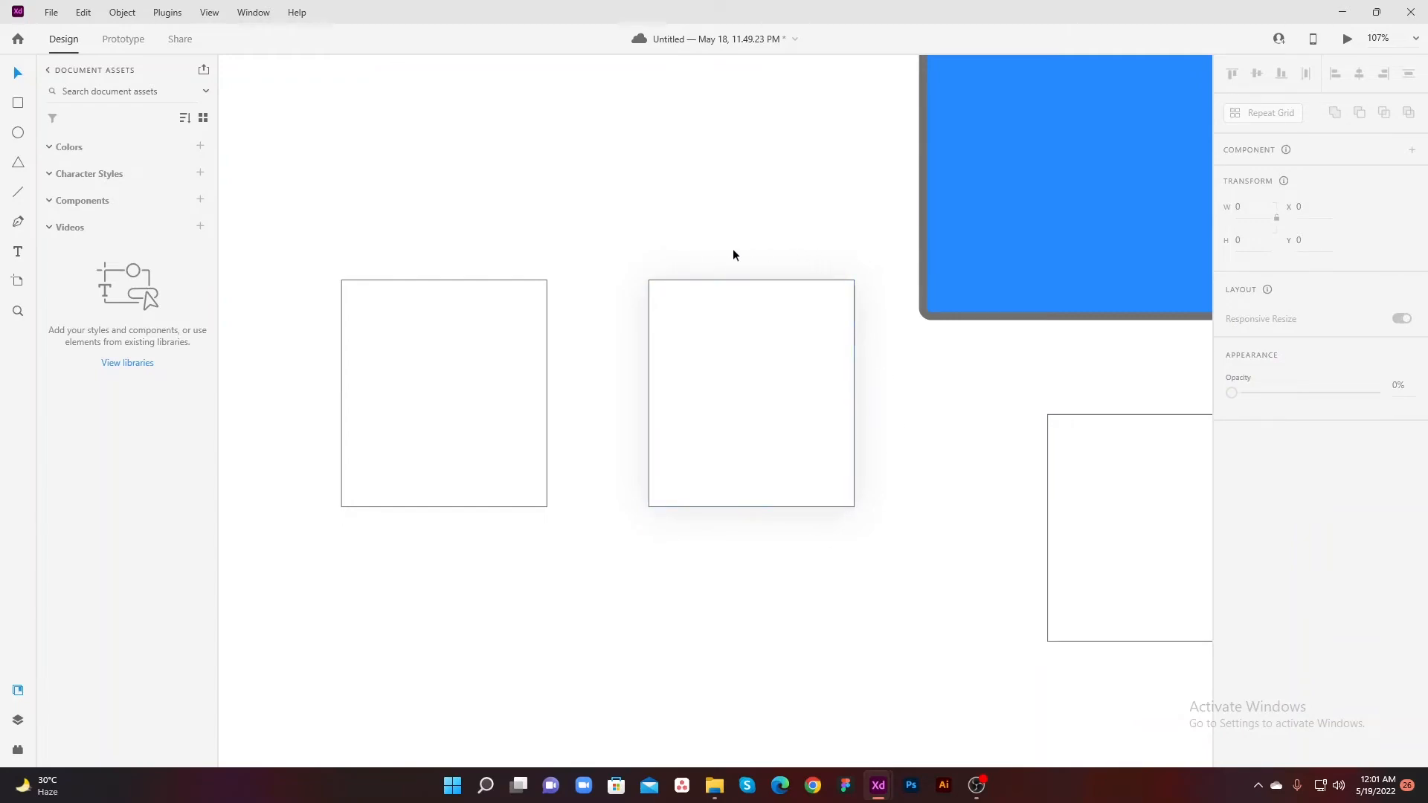
pyautogui.click(686, 395)
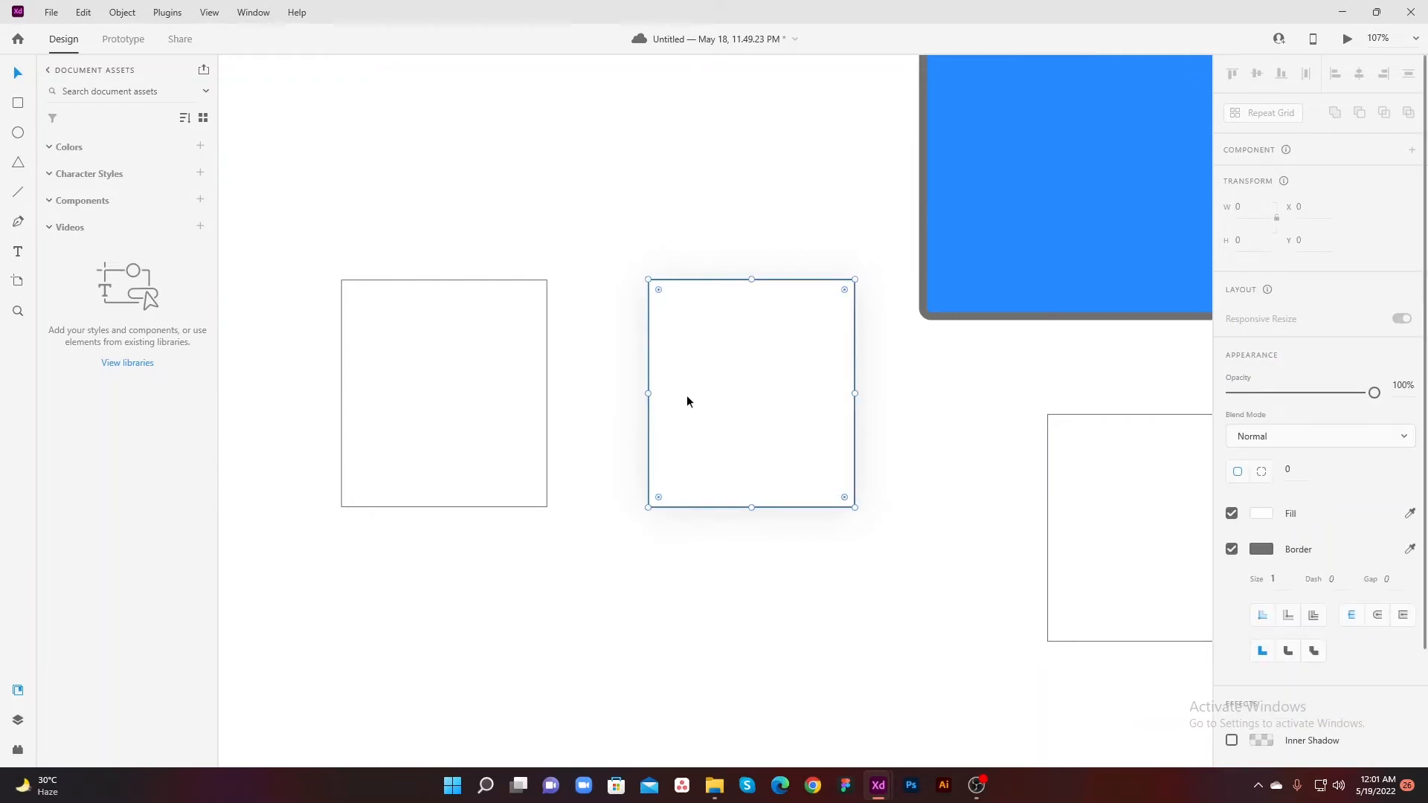
pyautogui.click(494, 417)
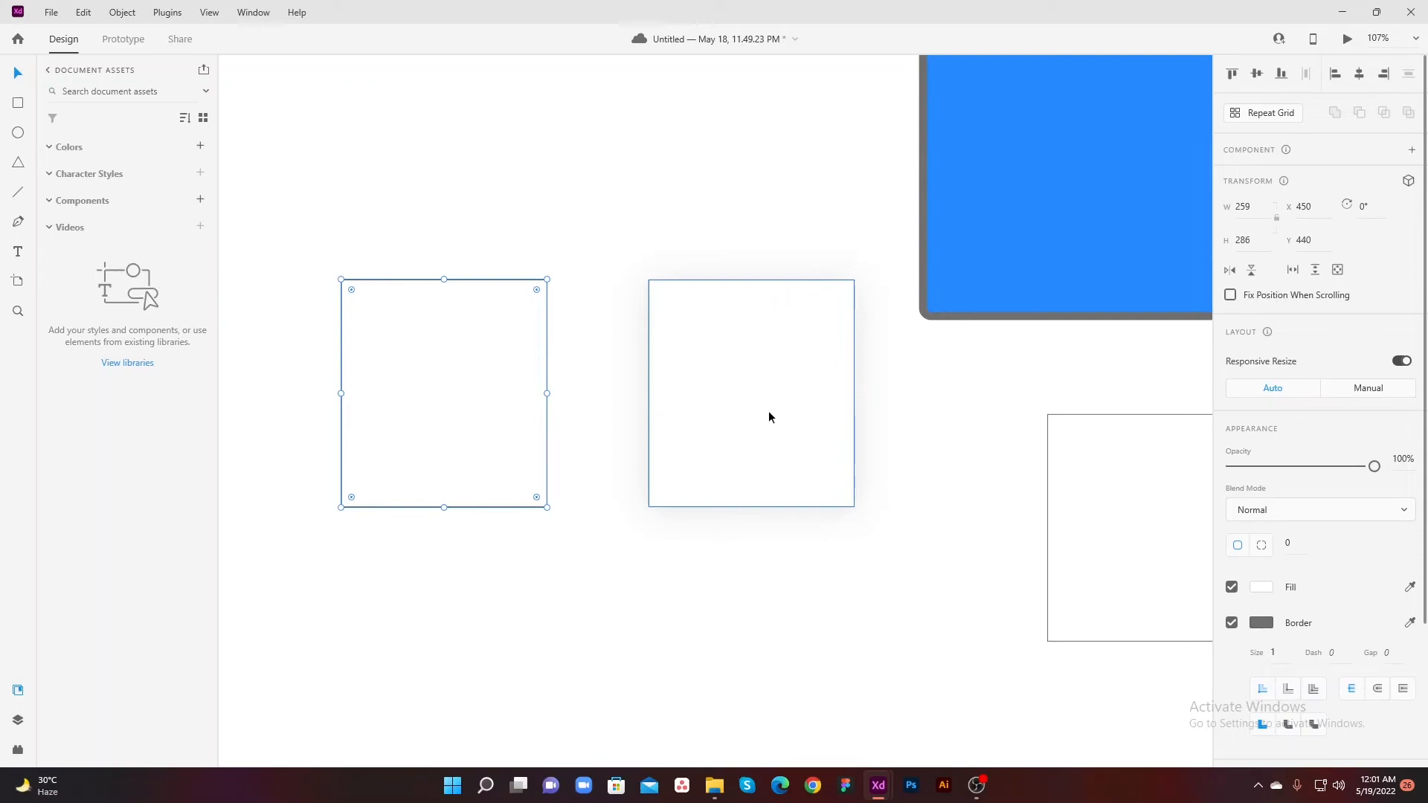
# Step: Replace the middle white rectangle's drop shadow with a background blur and remove its border
pyautogui.click(800, 422)
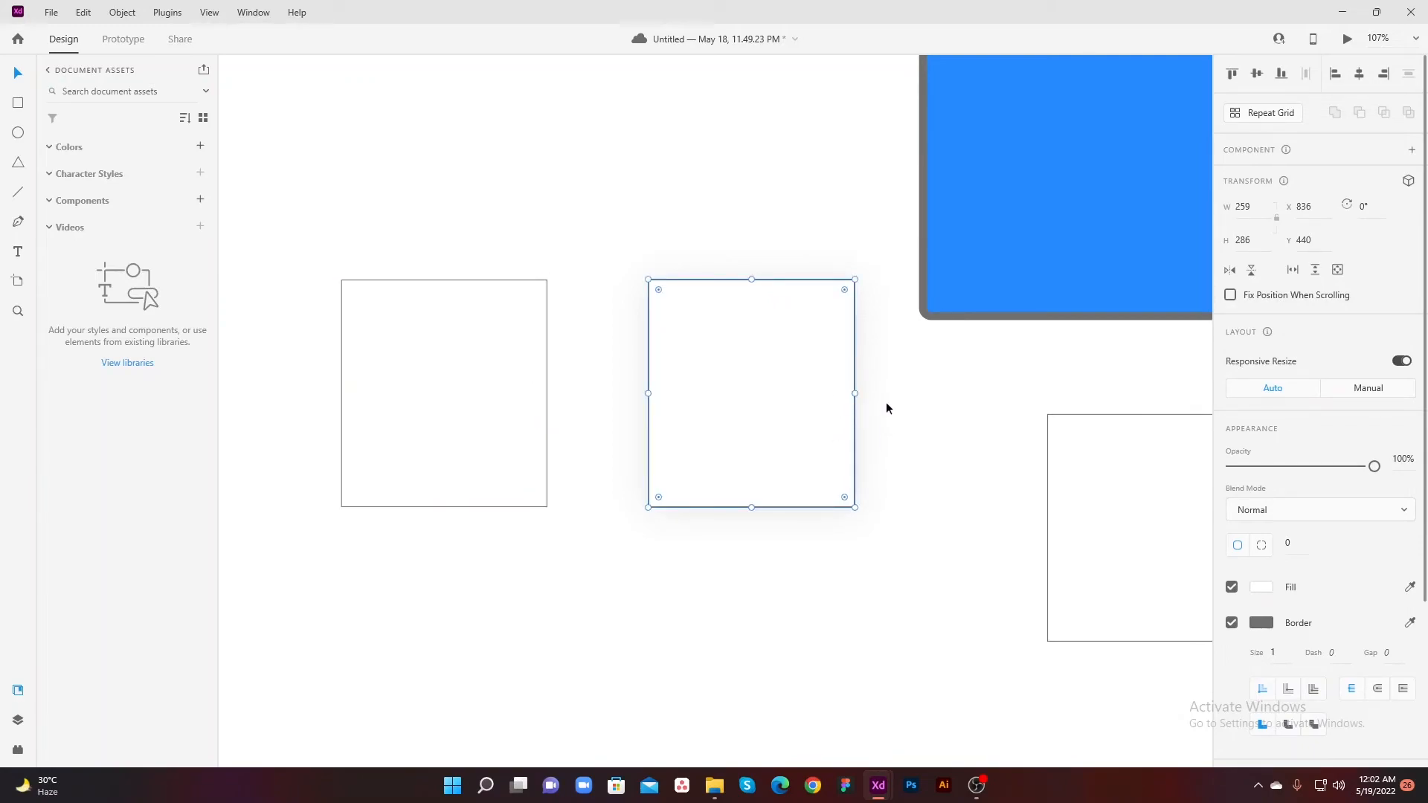
pyautogui.scroll(-2, 1148, 618)
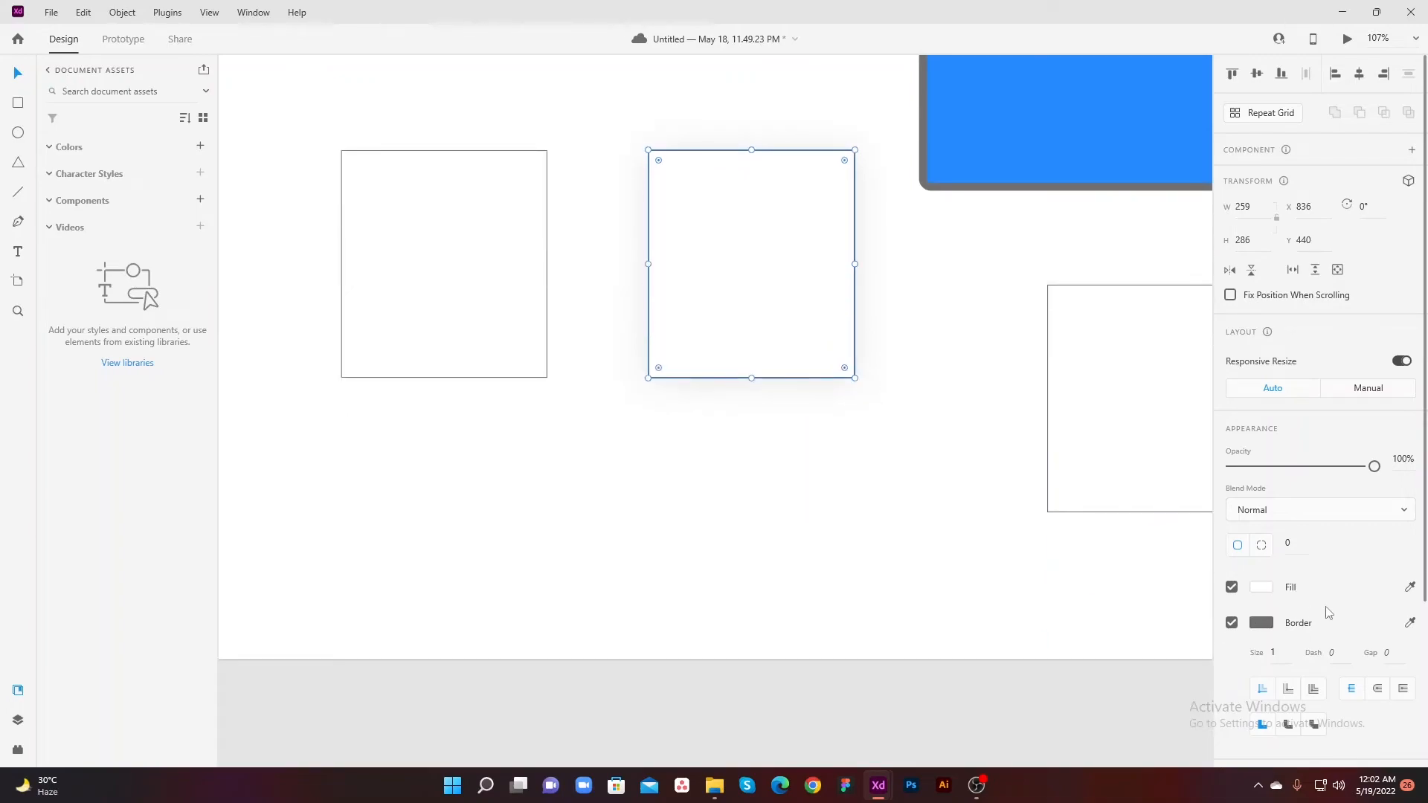
pyautogui.scroll(-3, 1274, 640)
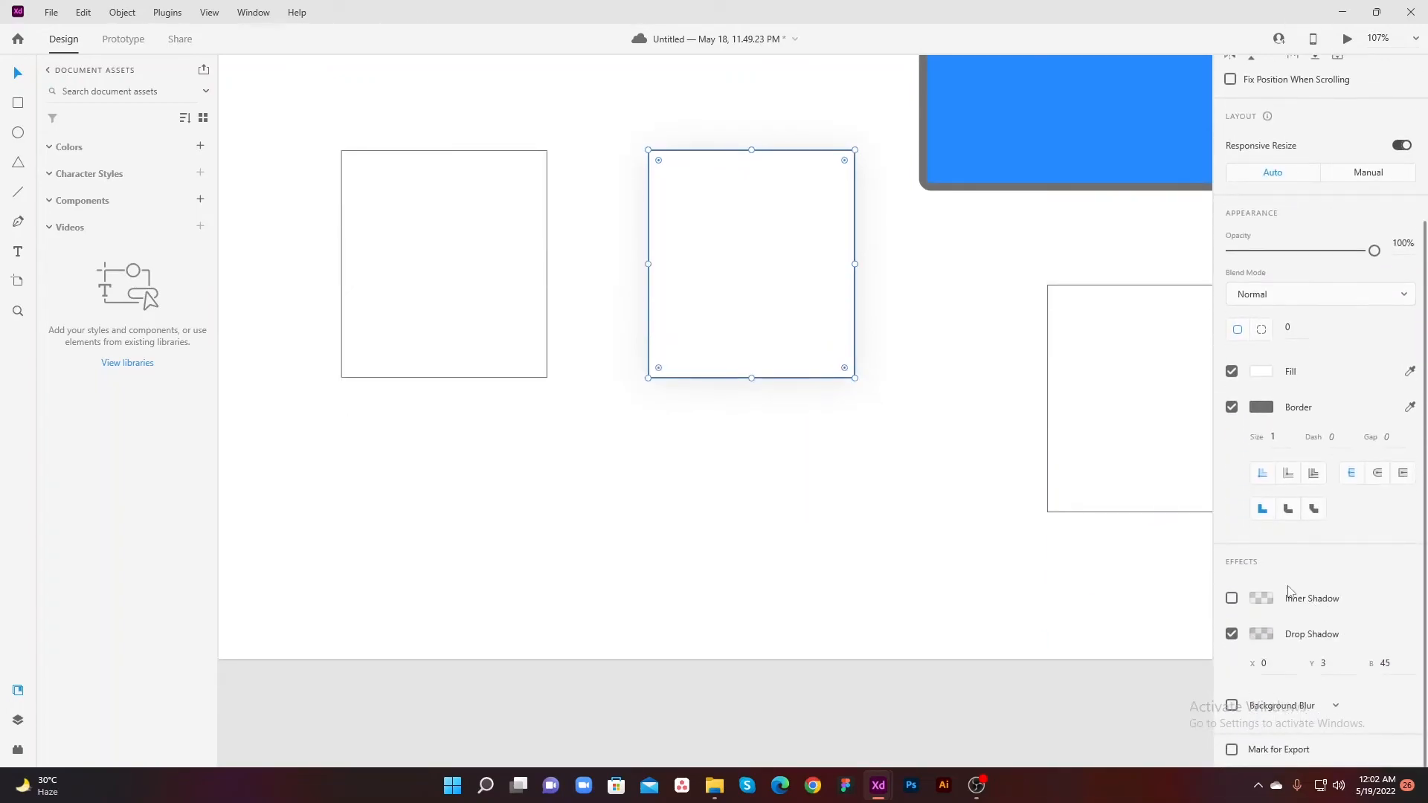
pyautogui.click(1232, 634)
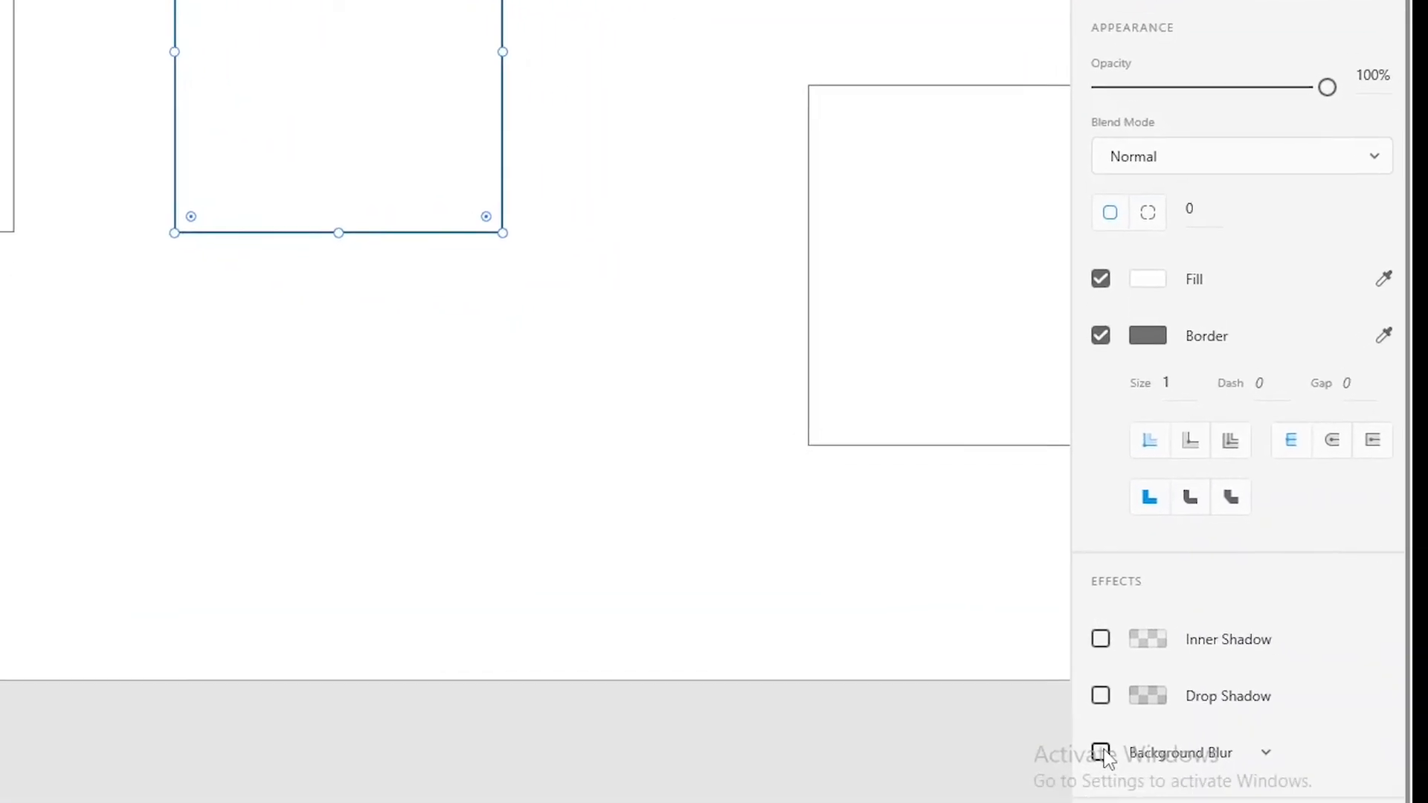
pyautogui.click(1222, 714)
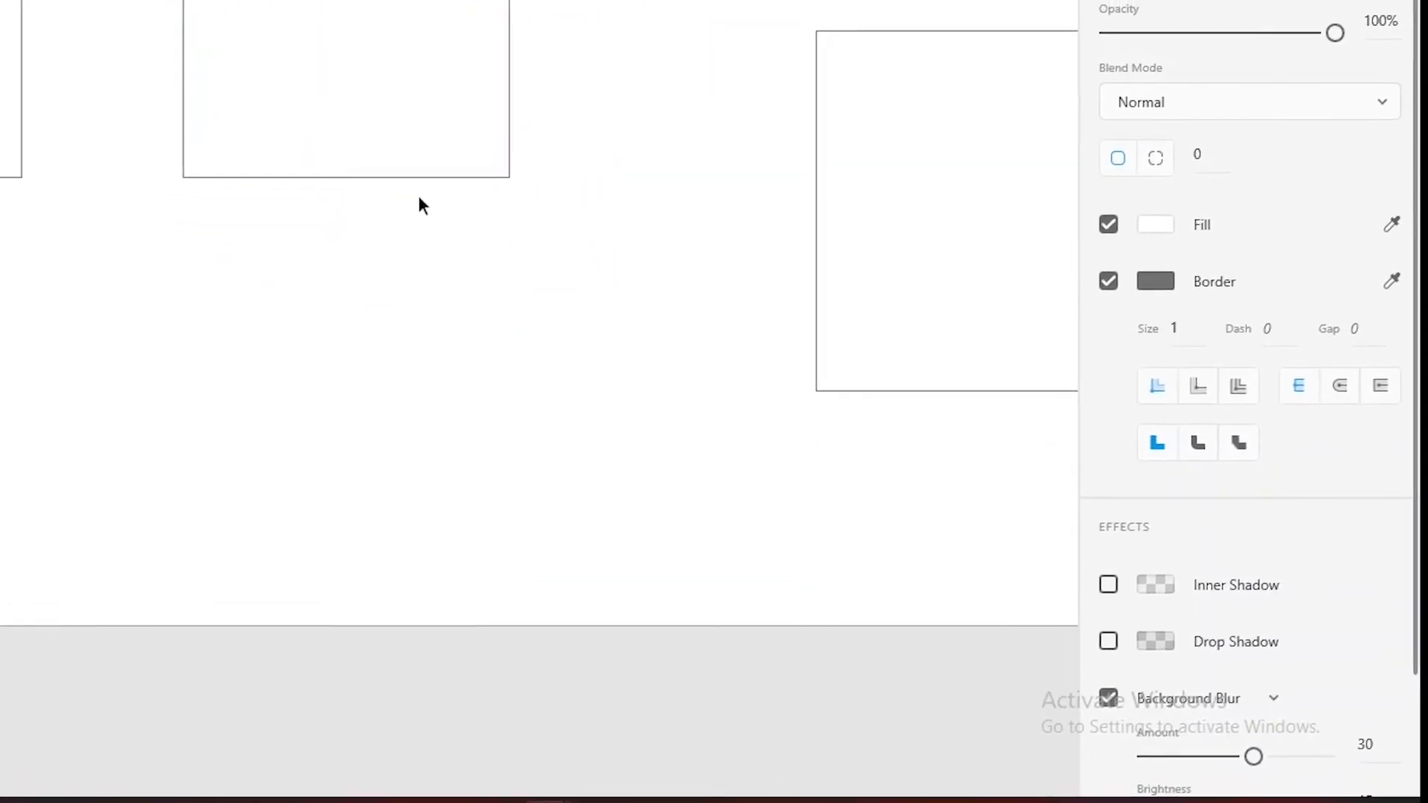
pyautogui.click(1108, 281)
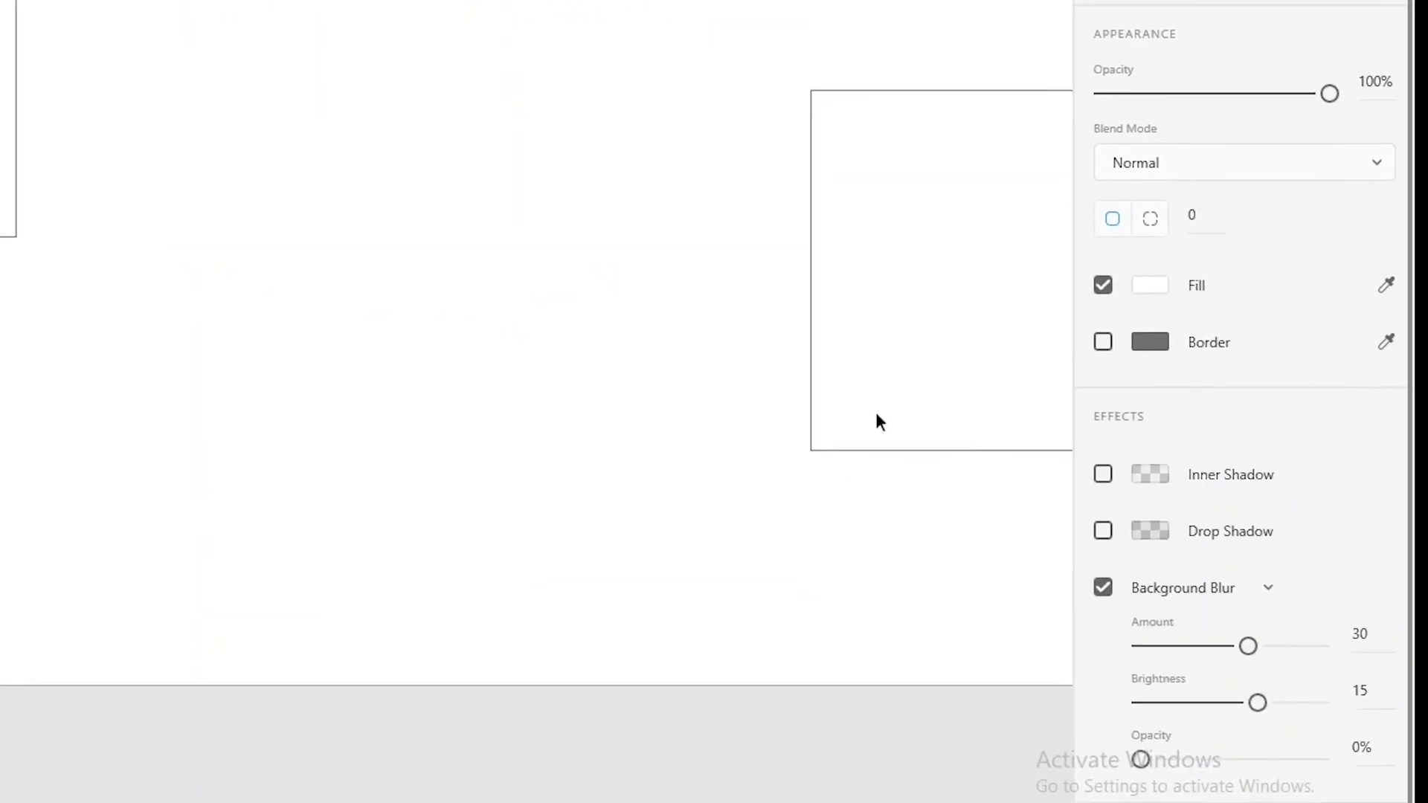
# Step: Move the borderless blurred rectangle so it overlaps the lower-left corner of the large blue rounded rectangle
pyautogui.click(876, 415)
pyautogui.click(430, 172)
pyautogui.click(568, 158)
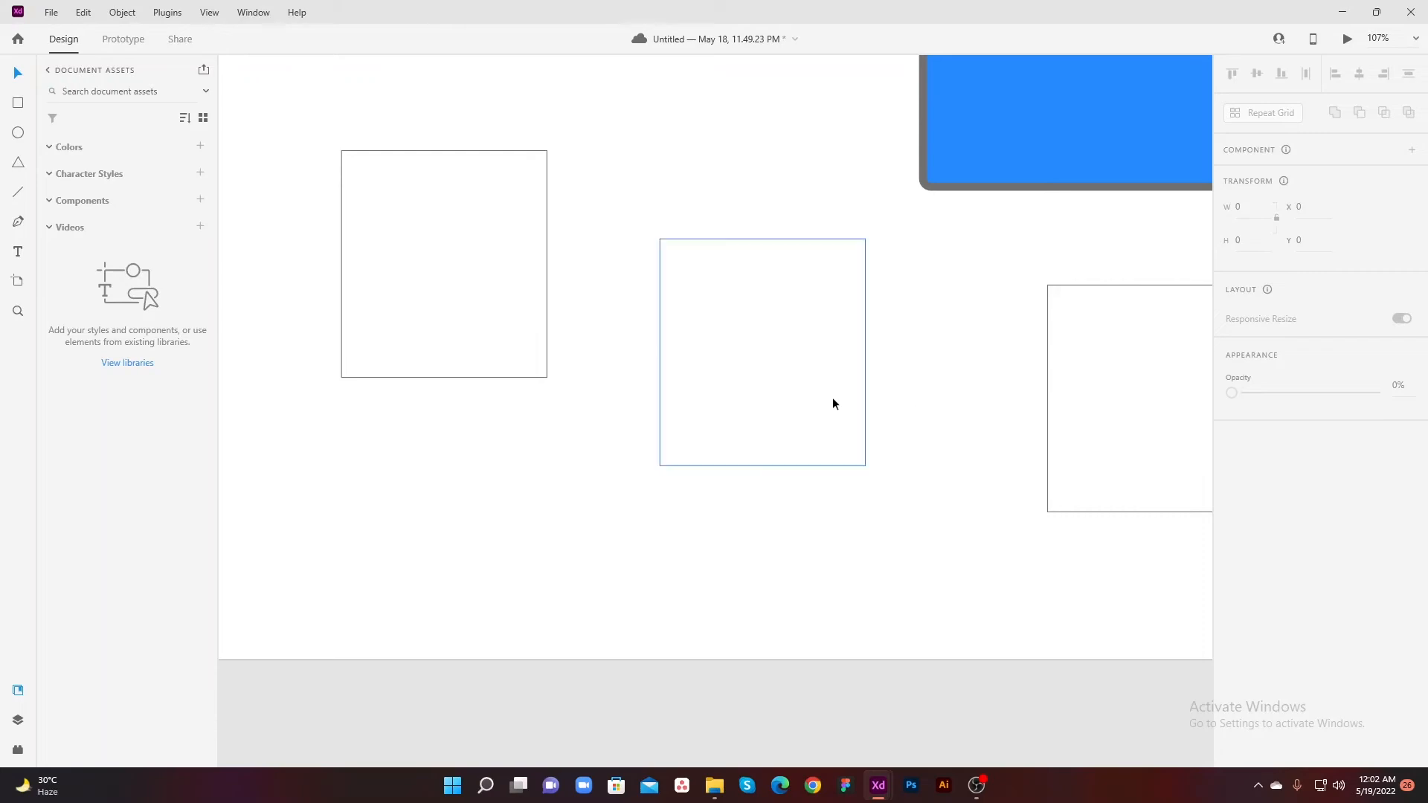
pyautogui.click(861, 306)
pyautogui.moveTo(812, 413); pyautogui.dragTo(985, 242)
pyautogui.scroll(4, 1082, 399)
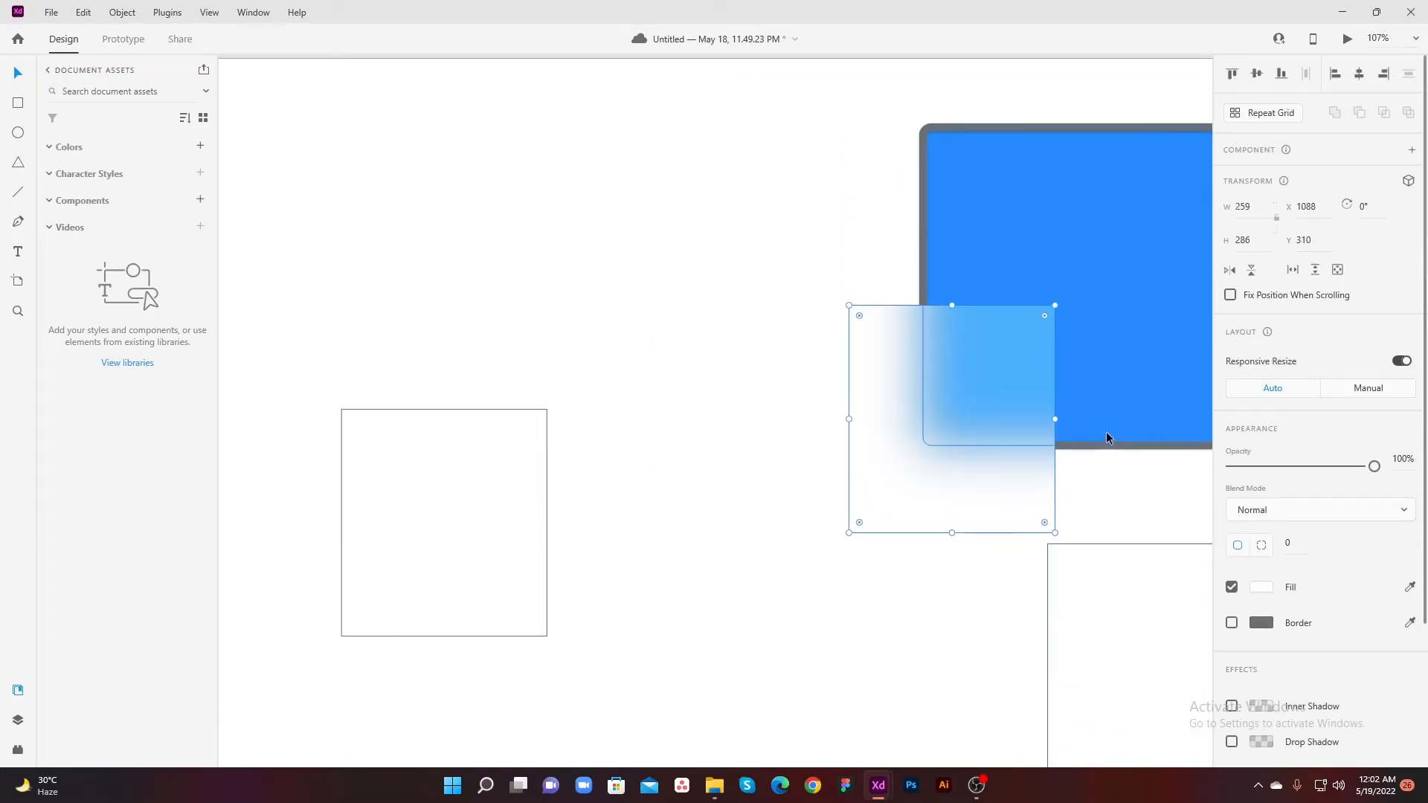
pyautogui.moveTo(979, 452)
pyautogui.mouseDown()
pyautogui.moveTo(1074, 325)
pyautogui.moveTo(993, 449)
pyautogui.mouseUp()
pyautogui.click(1017, 558)
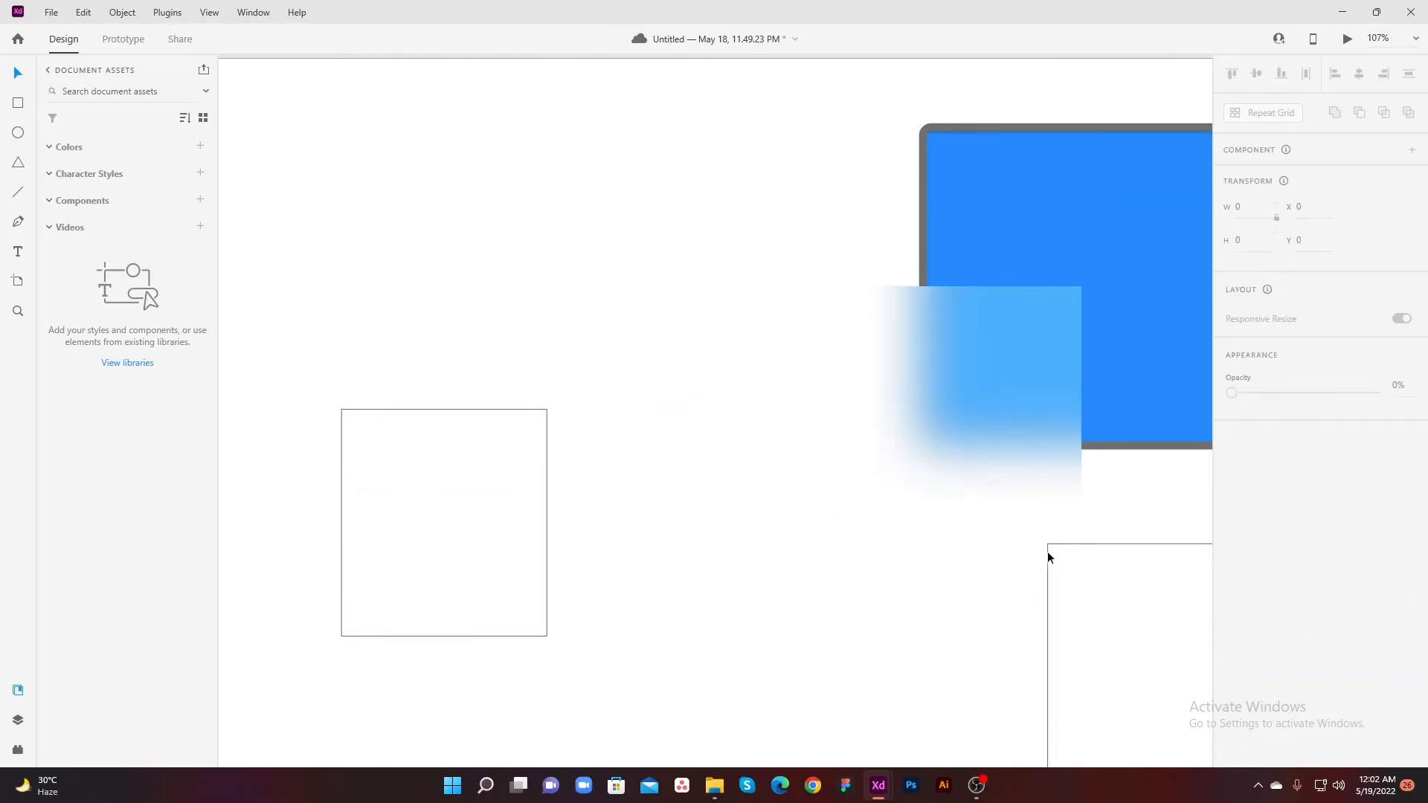
pyautogui.moveTo(1060, 524); pyautogui.dragTo(869, 569)
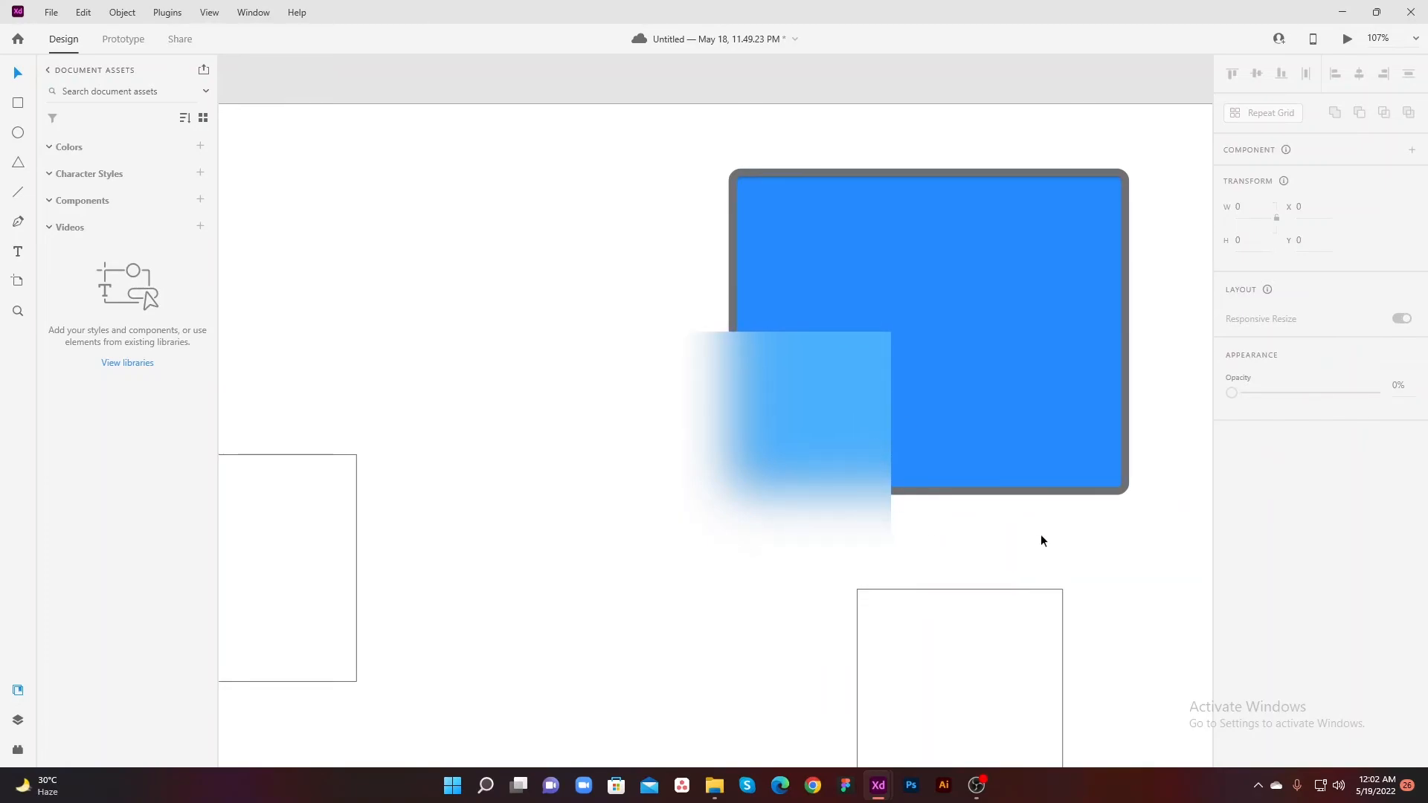
# Step: Try background blur amounts of 0 and 50 on the overlapping rectangle, and return the amount to 30
pyautogui.click(870, 528)
pyautogui.scroll(-5, 1309, 520)
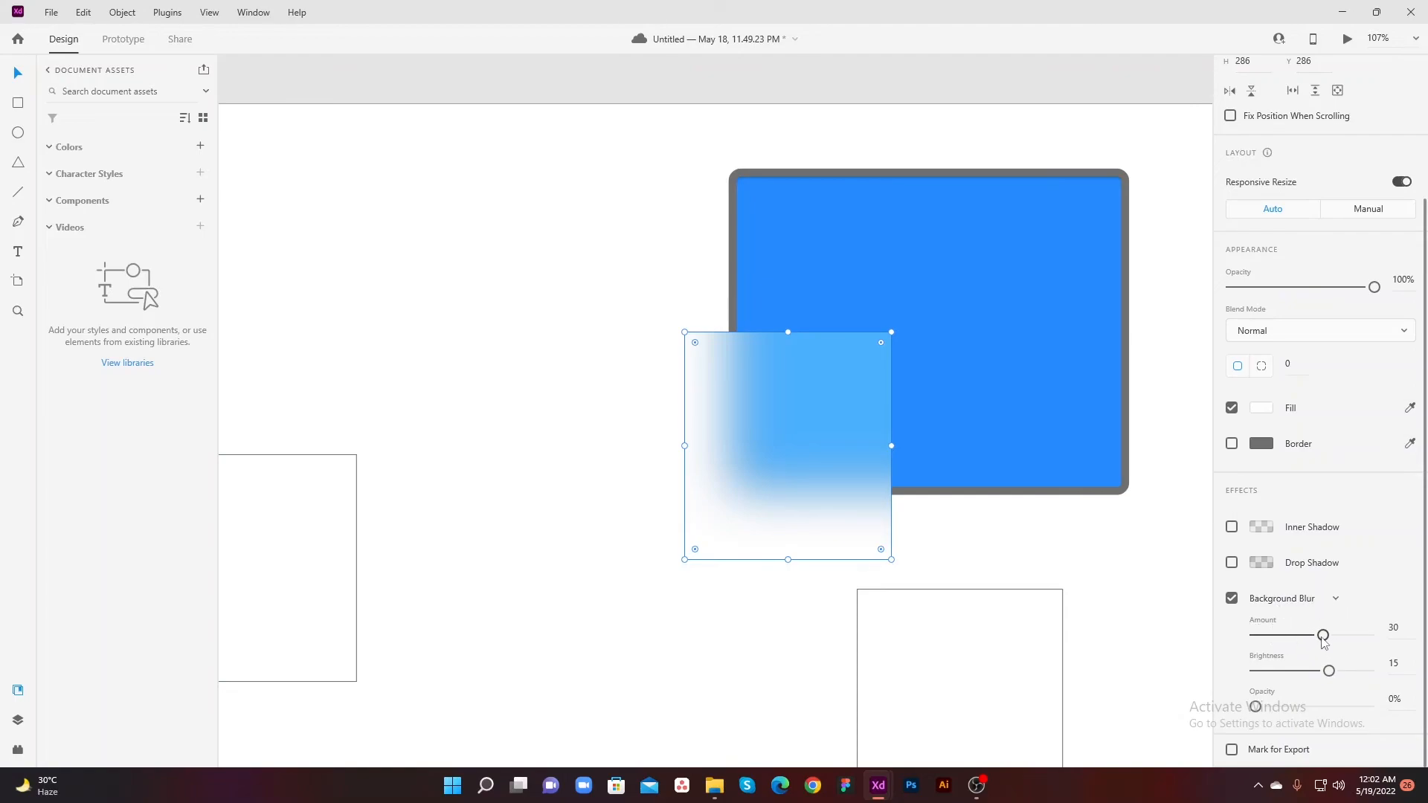
pyautogui.moveTo(1324, 638); pyautogui.dragTo(1255, 640)
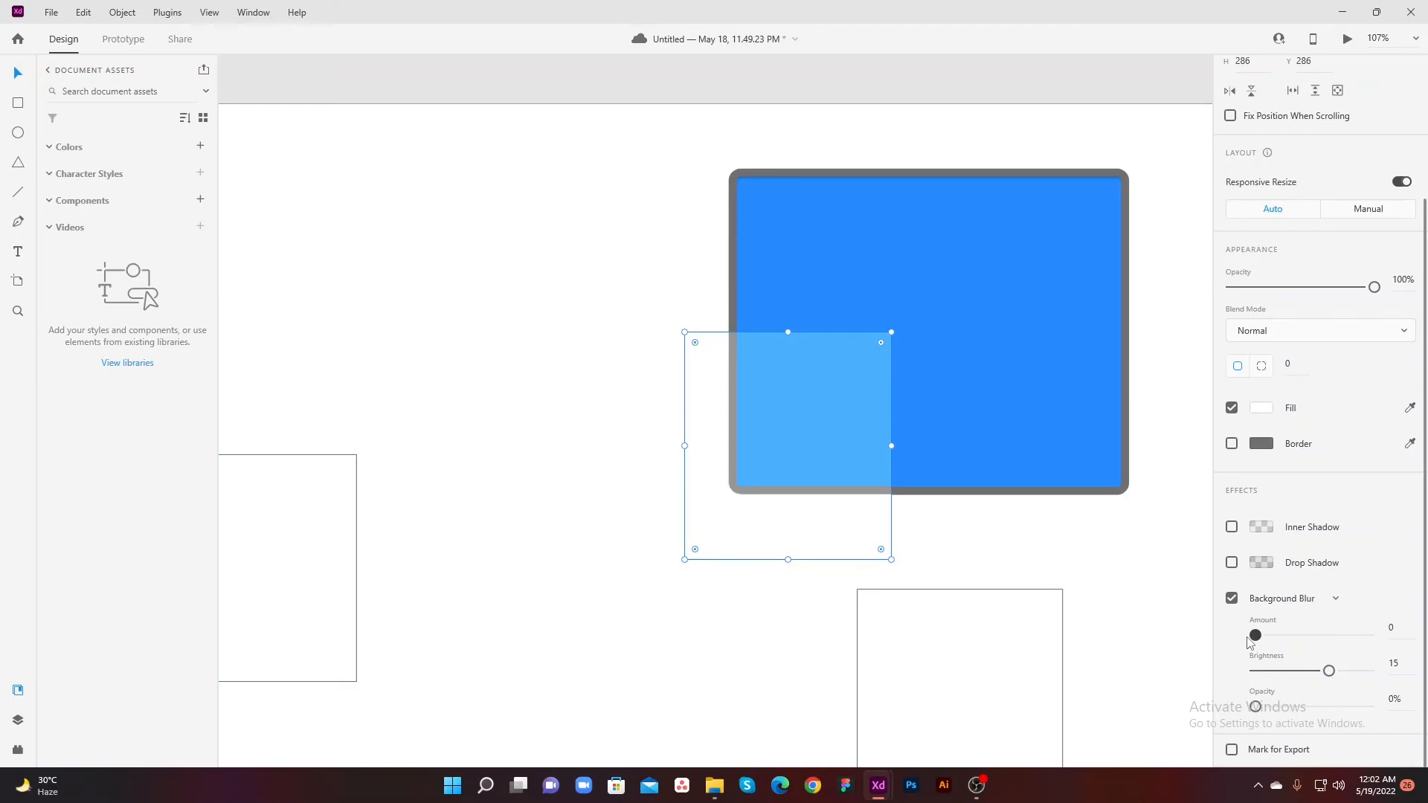
pyautogui.moveTo(1256, 636); pyautogui.dragTo(1378, 645)
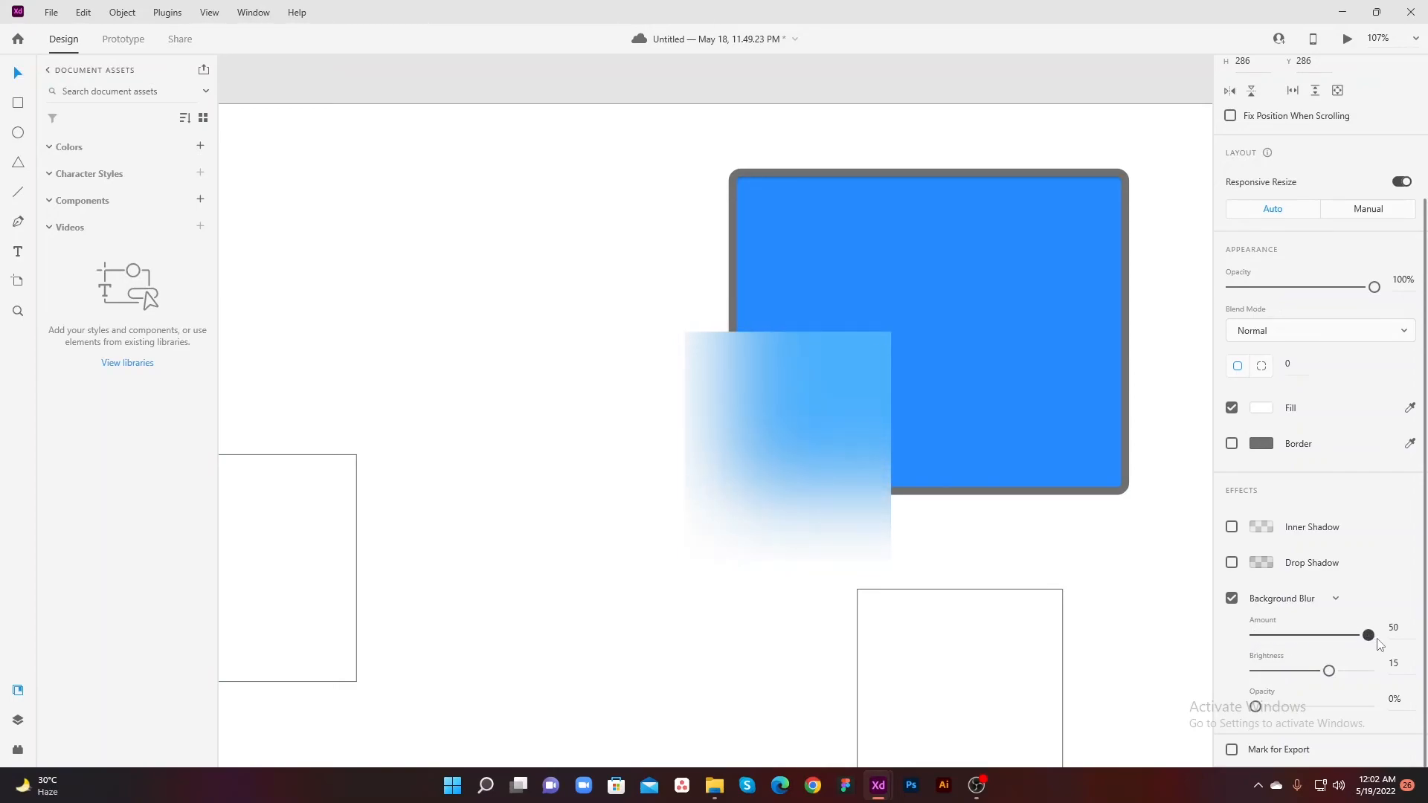
pyautogui.moveTo(841, 534); pyautogui.dragTo(816, 505)
pyautogui.moveTo(1369, 636); pyautogui.dragTo(1328, 648)
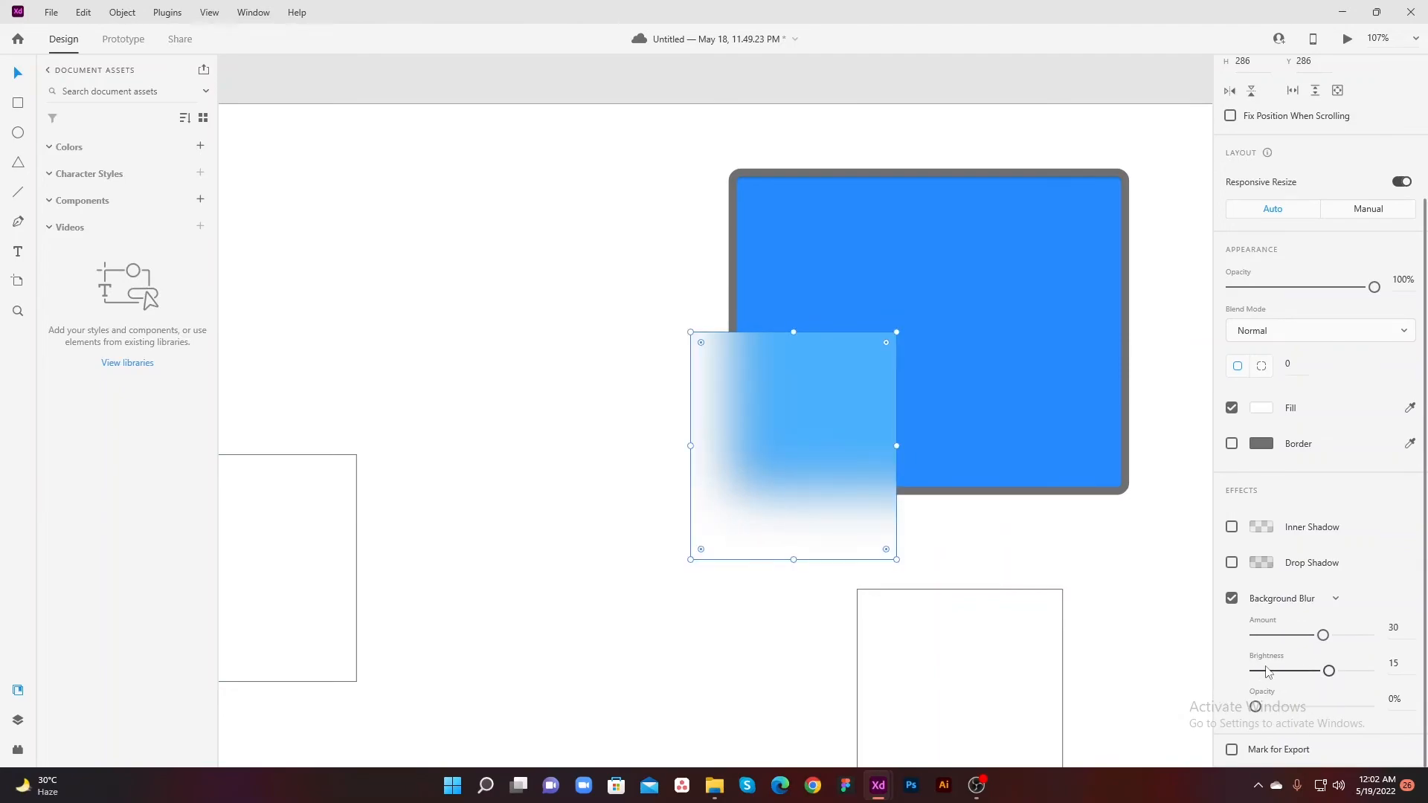
# Step: Try background blur brightness values of -39 and 50 on the overlapping rectangle, and settle on 5
pyautogui.moveTo(1331, 673); pyautogui.dragTo(1271, 679)
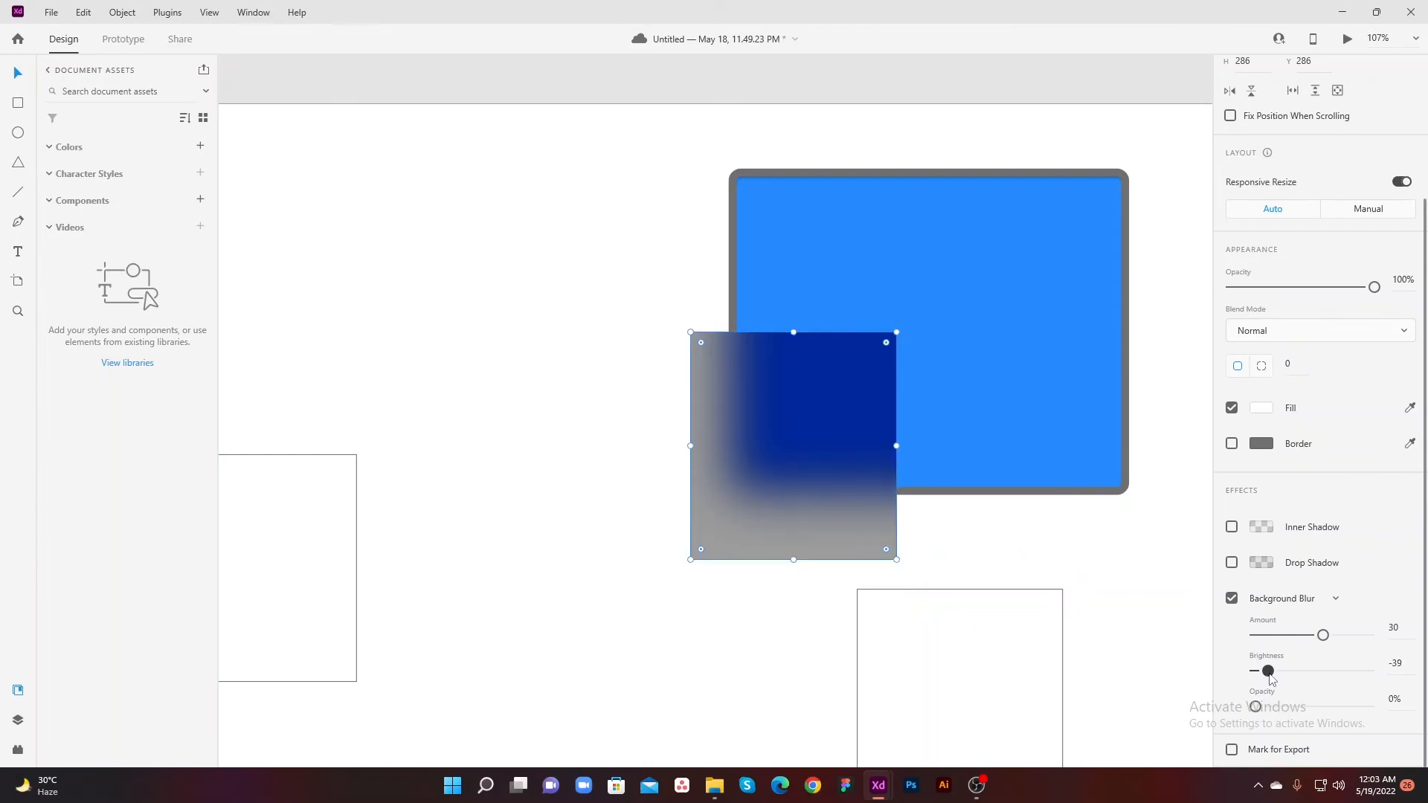
pyautogui.moveTo(1270, 678); pyautogui.dragTo(1373, 692)
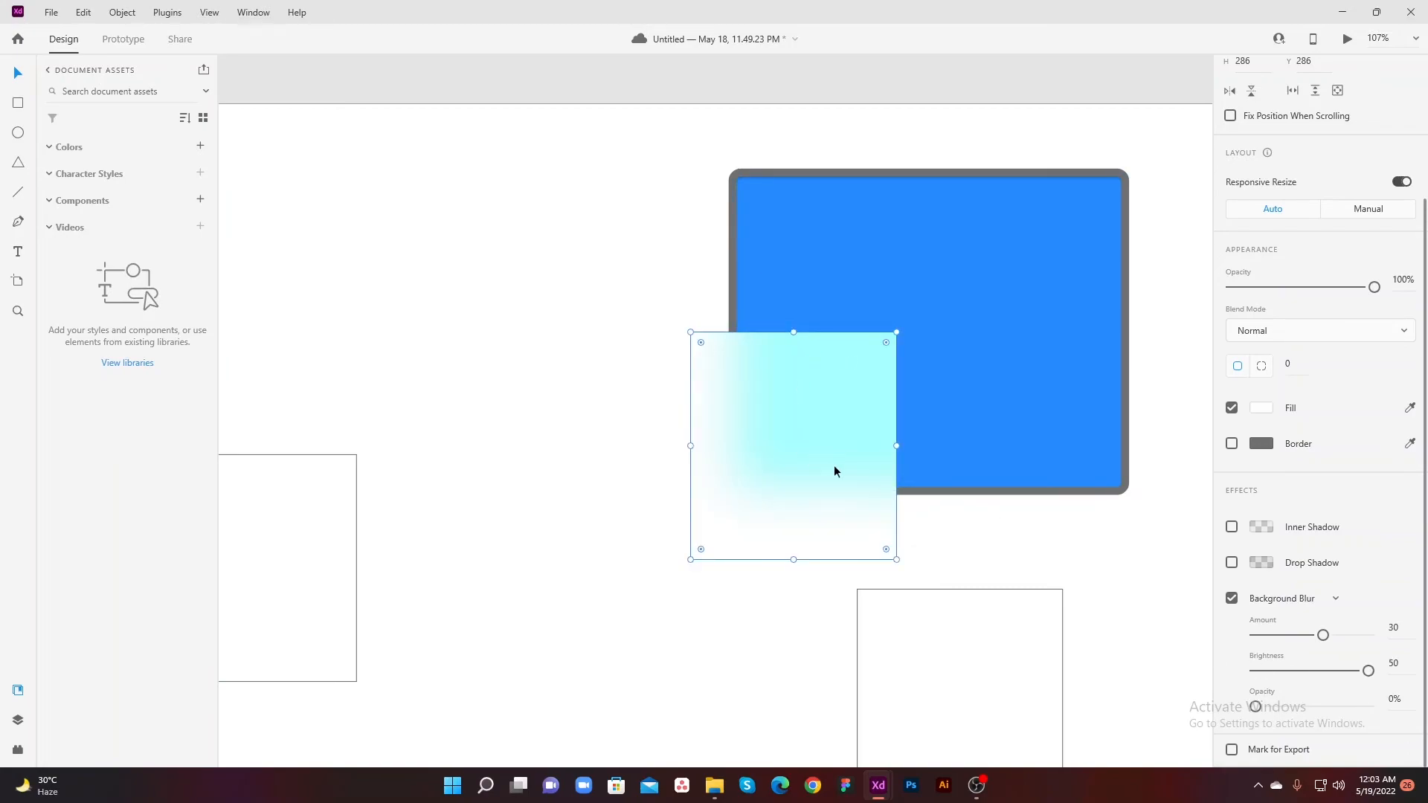
pyautogui.moveTo(1369, 671); pyautogui.dragTo(1318, 673)
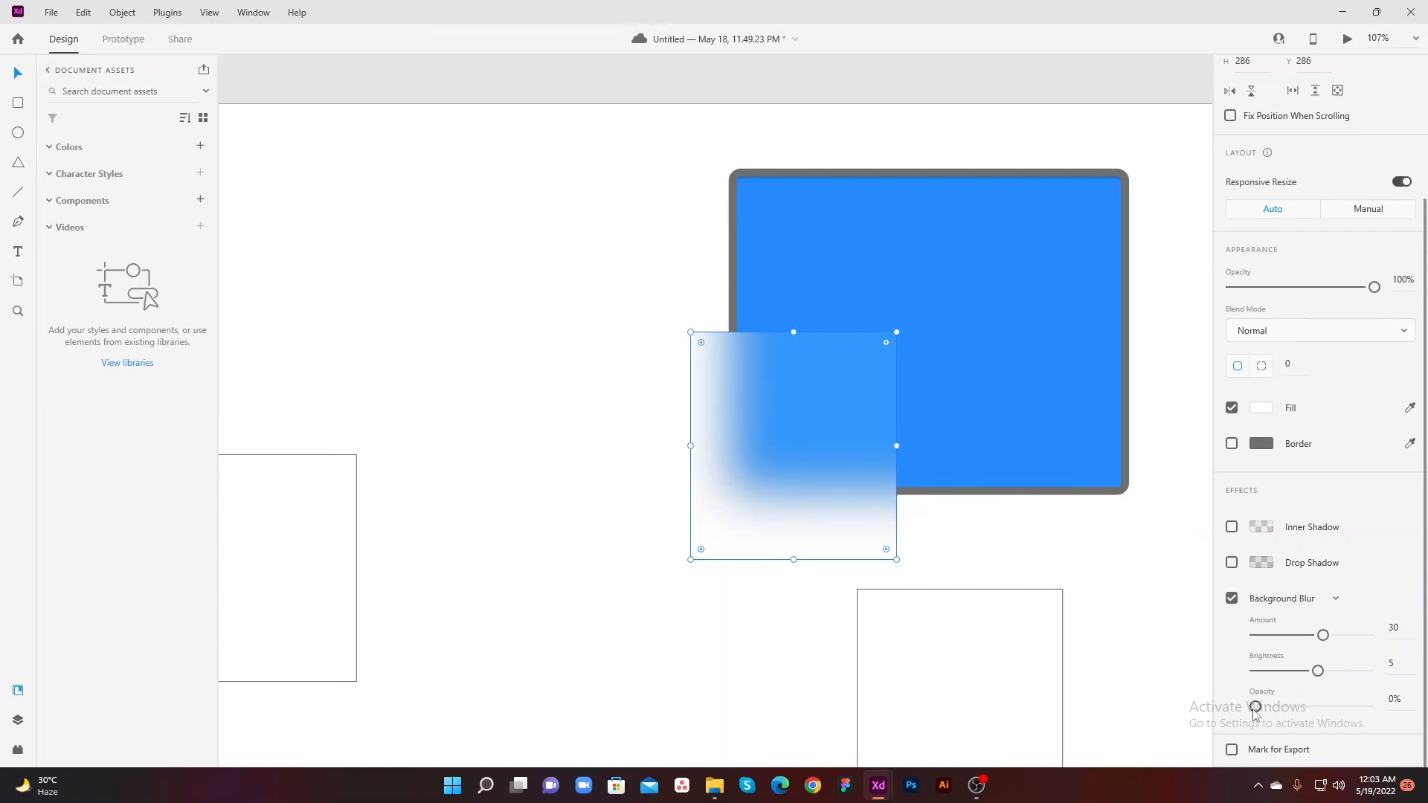
# Step: Raise the background blur's opacity to 100%, return it to 0%, and deselect the rectangle
pyautogui.moveTo(1256, 707); pyautogui.dragTo(1370, 710)
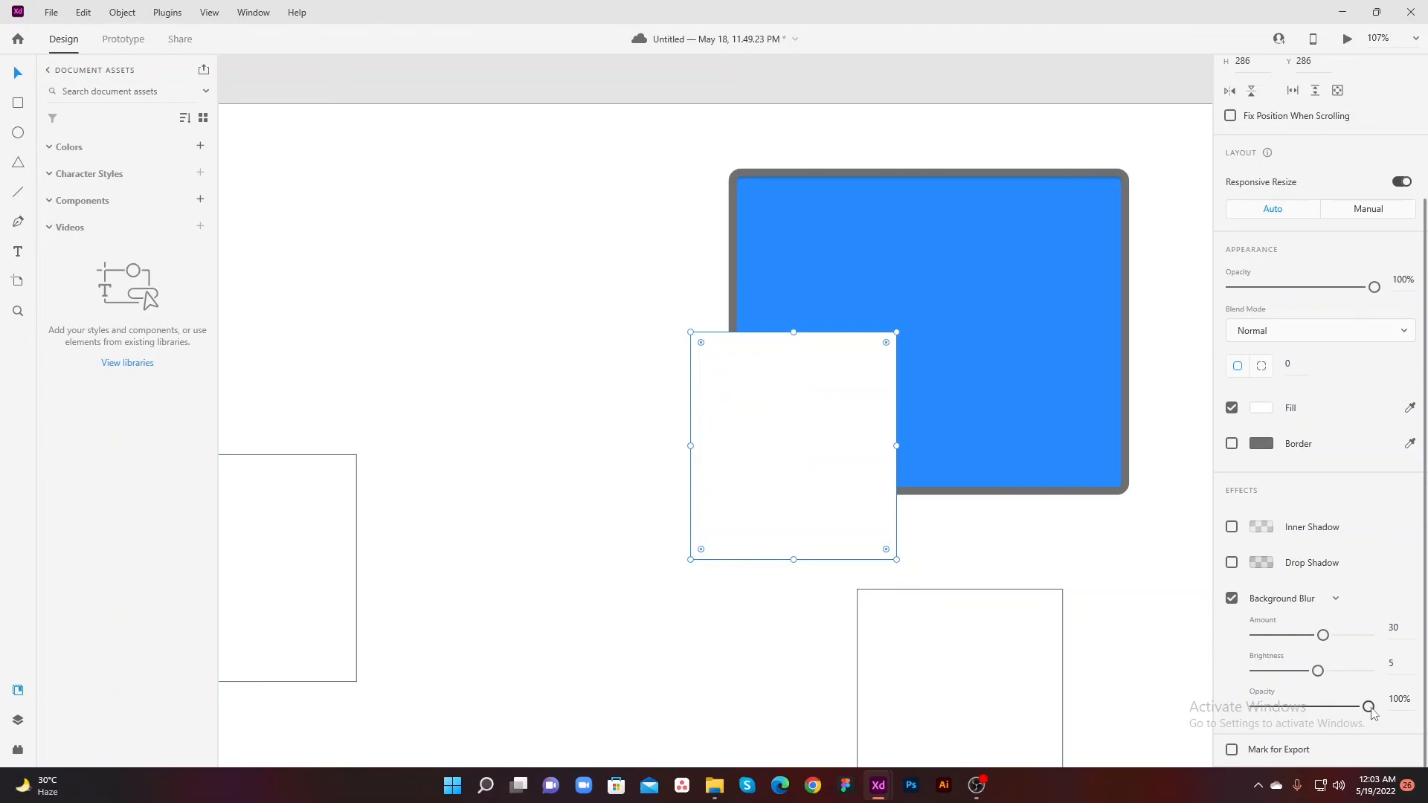
pyautogui.moveTo(1371, 708); pyautogui.dragTo(1214, 700)
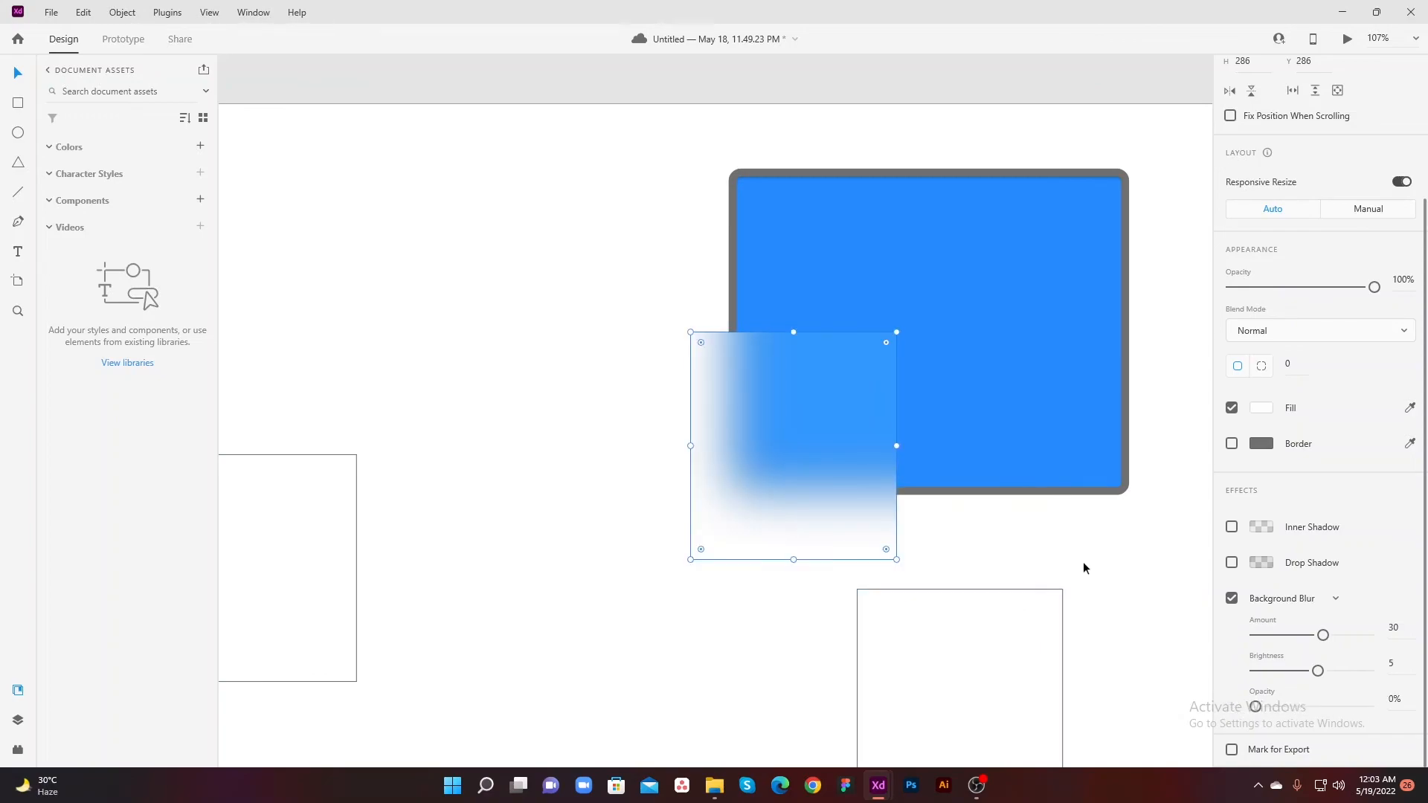
pyautogui.click(932, 540)
# Step: Move the blurred rectangle off the blue shape to about X 871, Y 239, and turn its border back on
pyautogui.click(796, 513)
pyautogui.moveTo(836, 503); pyautogui.dragTo(631, 466)
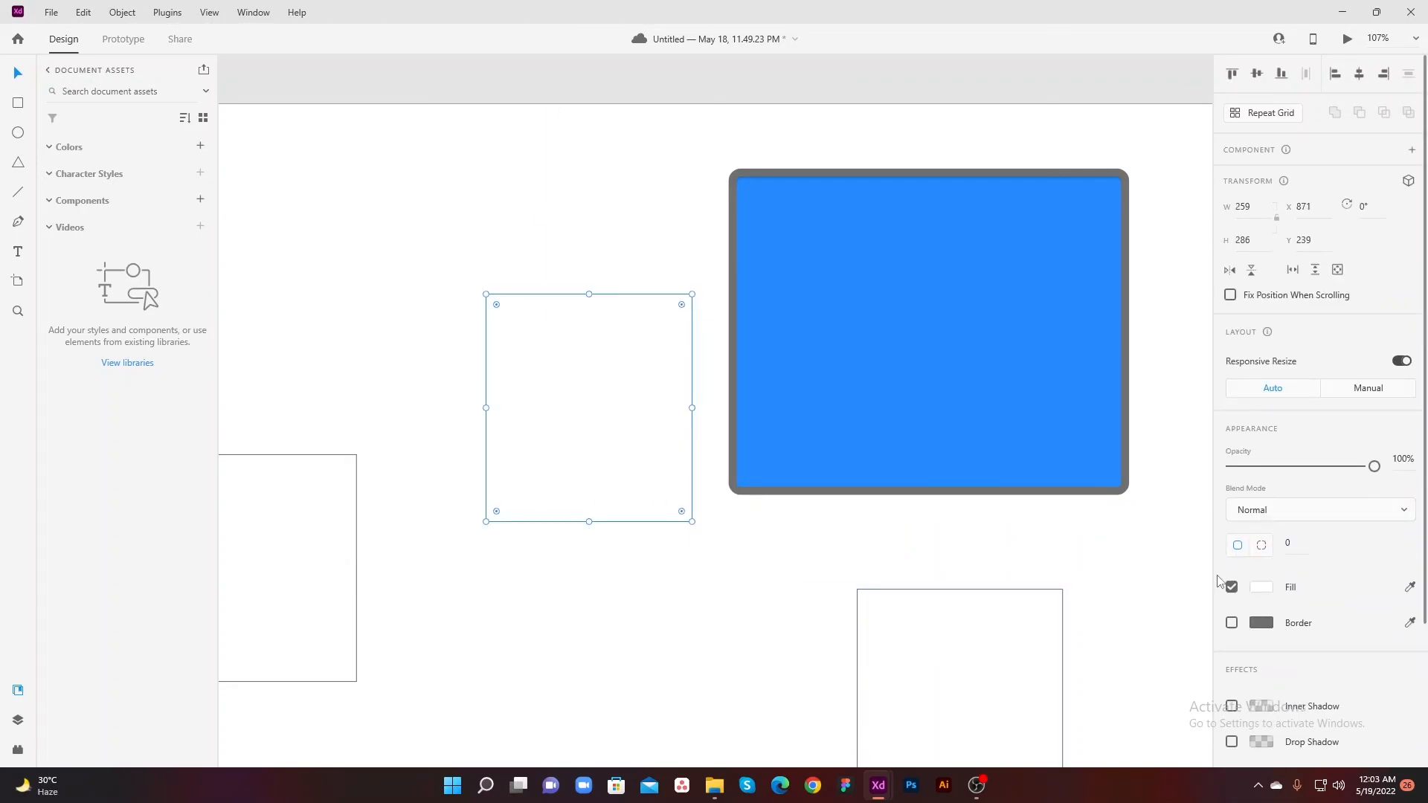
pyautogui.click(1231, 587)
pyautogui.click(1231, 587)
pyautogui.click(1232, 623)
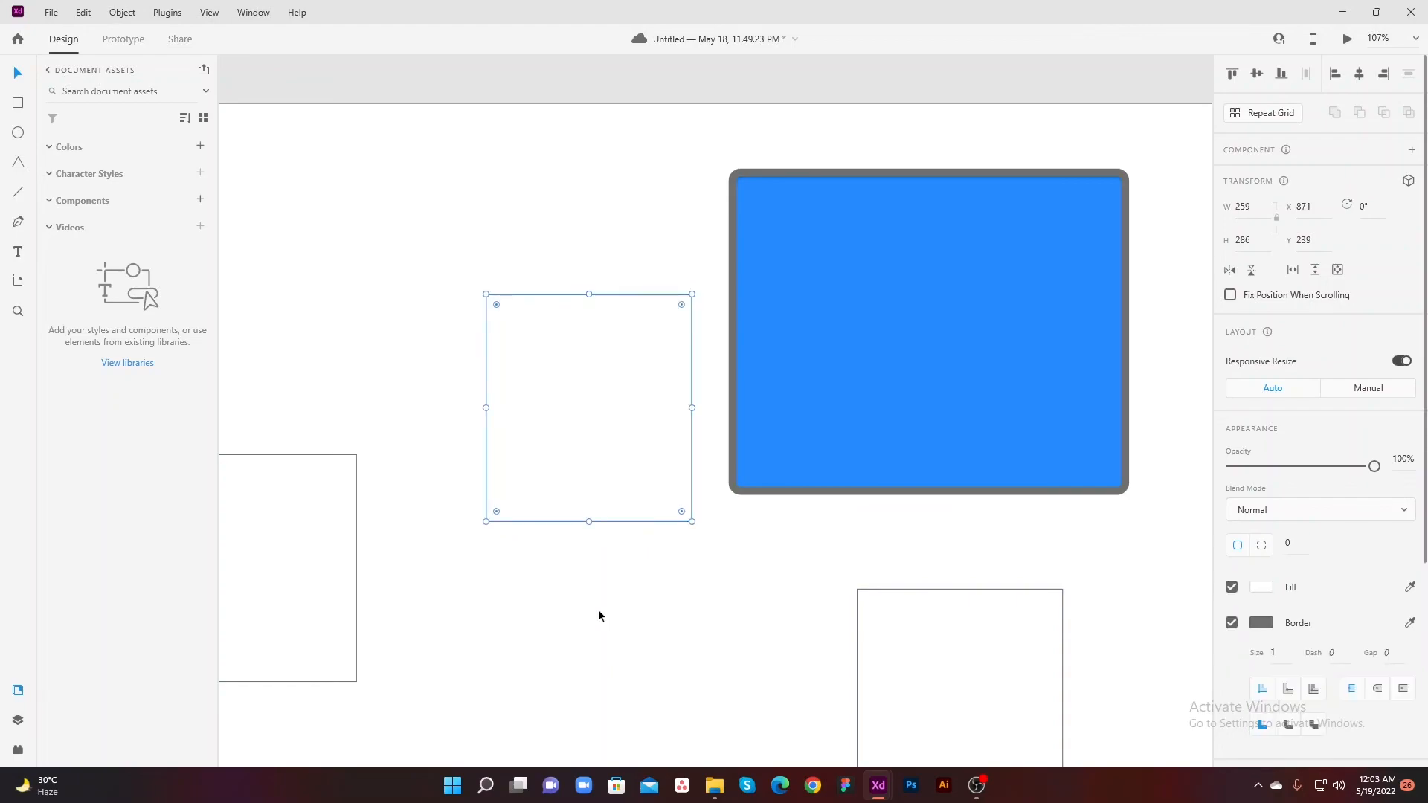